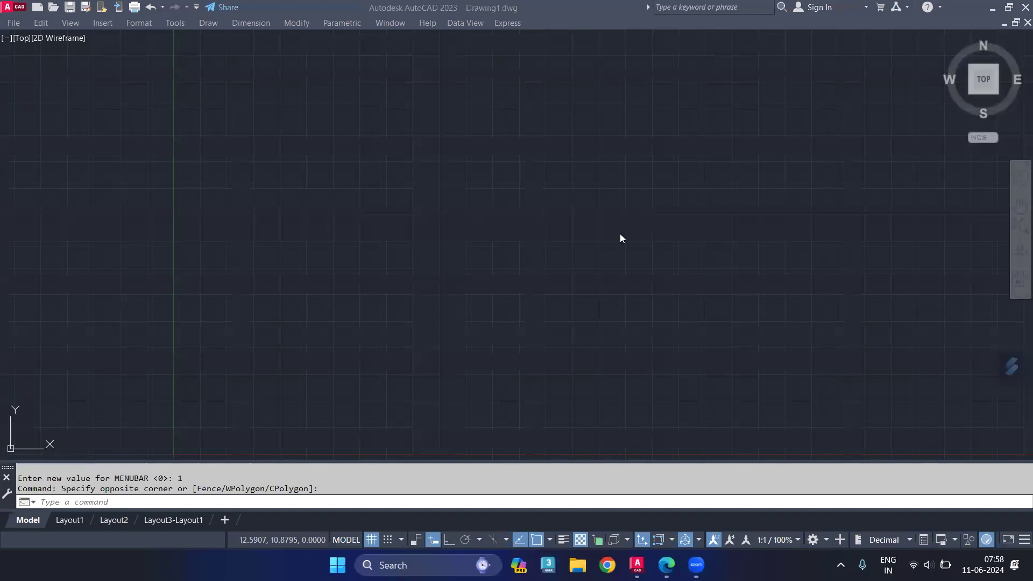
Draw a vertical line from near the top down to just above the centre.
{"action": "left_click", "coordinate": [533, 321]}
{"action": "left_click", "coordinate": [360, 213]}
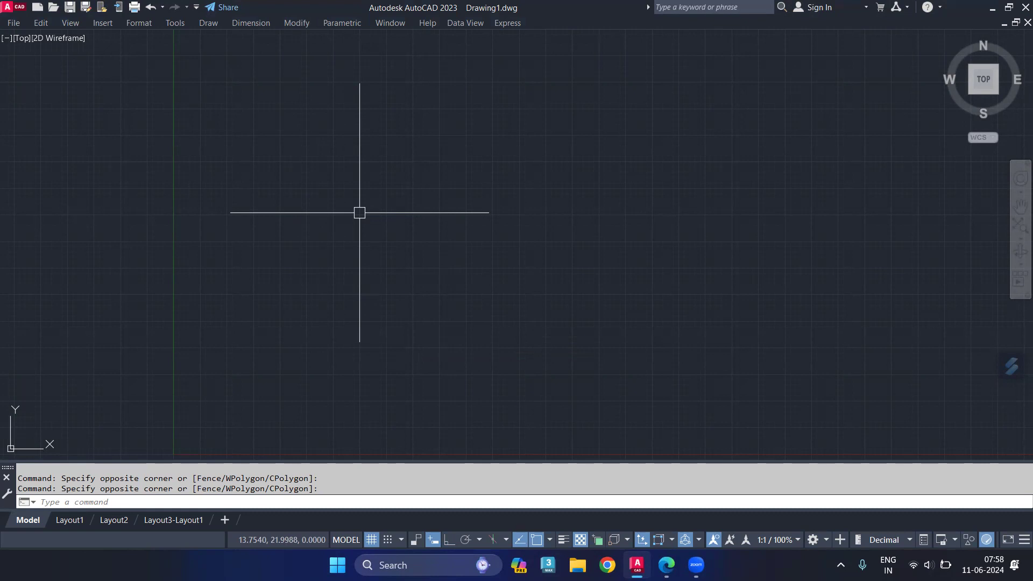
{"action": "type", "text": "l"}
{"action": "key", "text": "Return"}
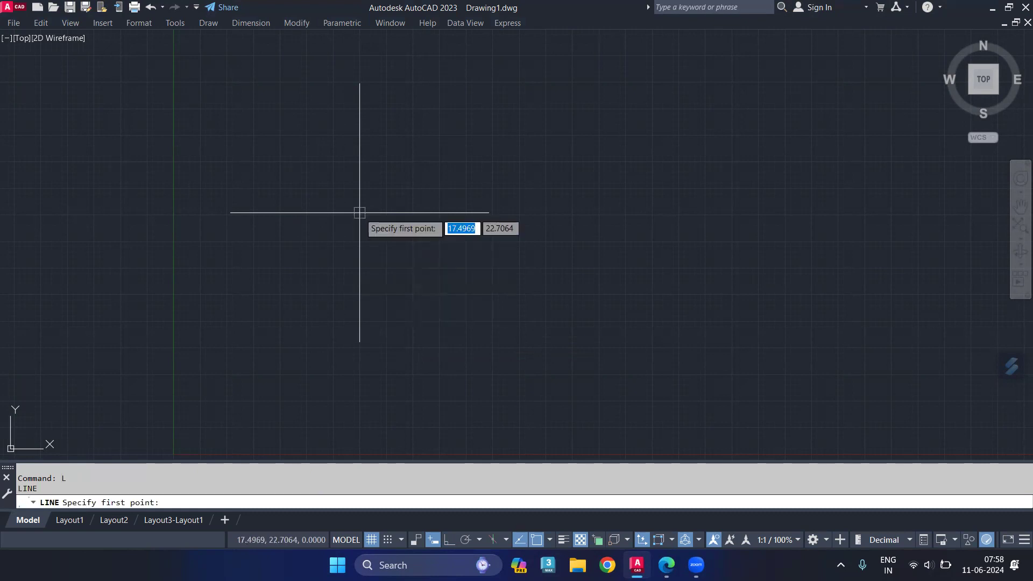
{"action": "left_click", "coordinate": [439, 104]}
{"action": "left_click", "coordinate": [437, 201]}
{"action": "key", "text": "Return"}
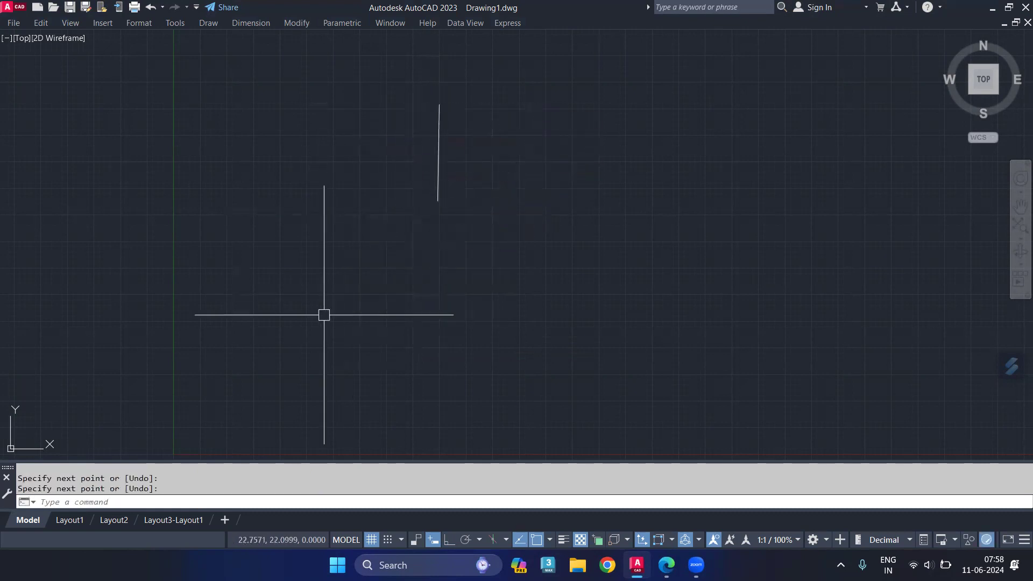
Draw a diagonal line at the lower left of the open centre.
{"action": "key", "text": "F8"}
{"action": "left_click", "coordinate": [414, 272]}
{"action": "left_click", "coordinate": [304, 367]}
{"action": "key", "text": "Escape"}
{"action": "type", "text": "l"}
{"action": "key", "text": "Return"}
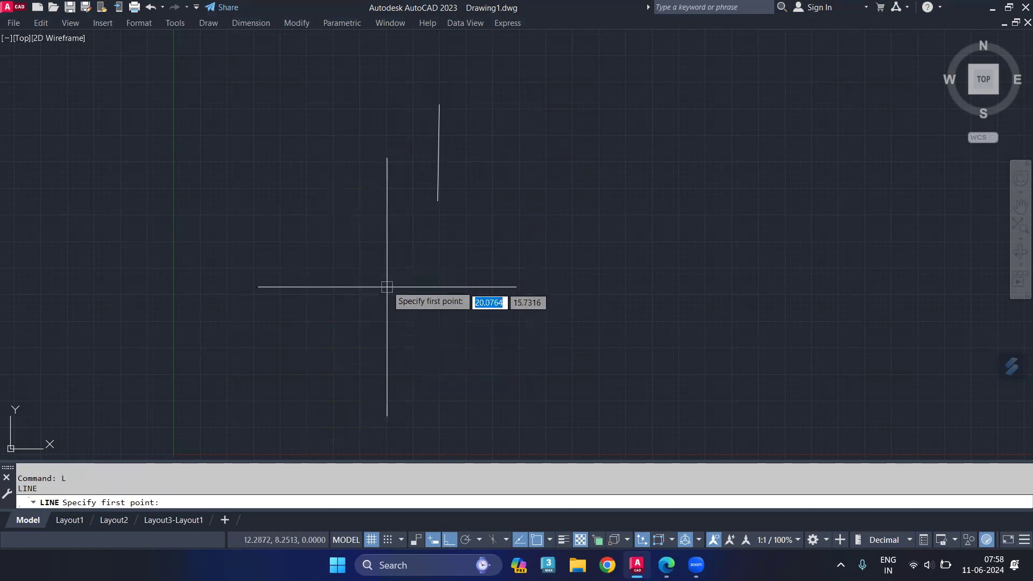
{"action": "key", "text": "F8"}
{"action": "left_click", "coordinate": [304, 350]}
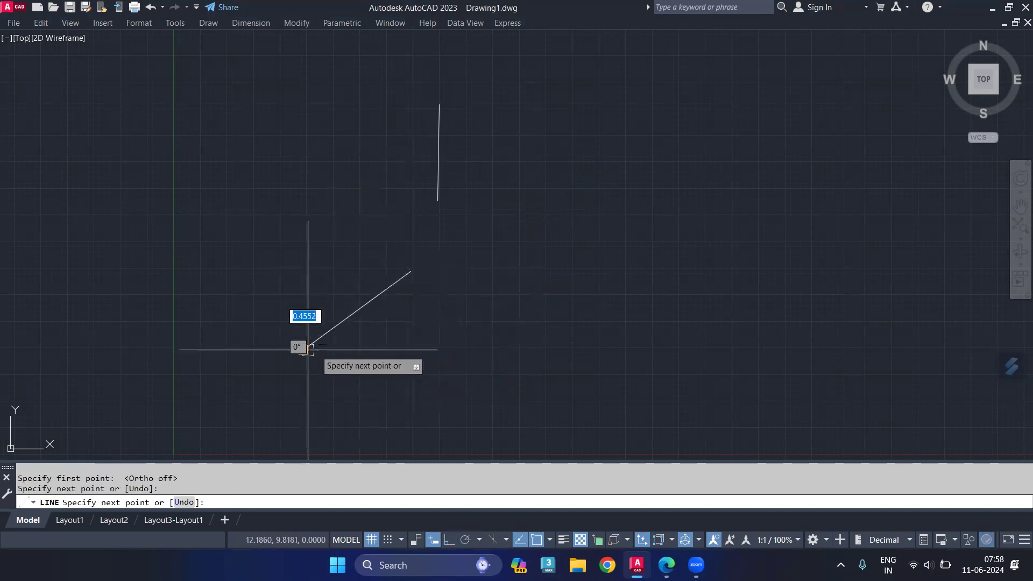
{"action": "key", "text": "Escape"}
{"action": "key", "text": "Escape"}
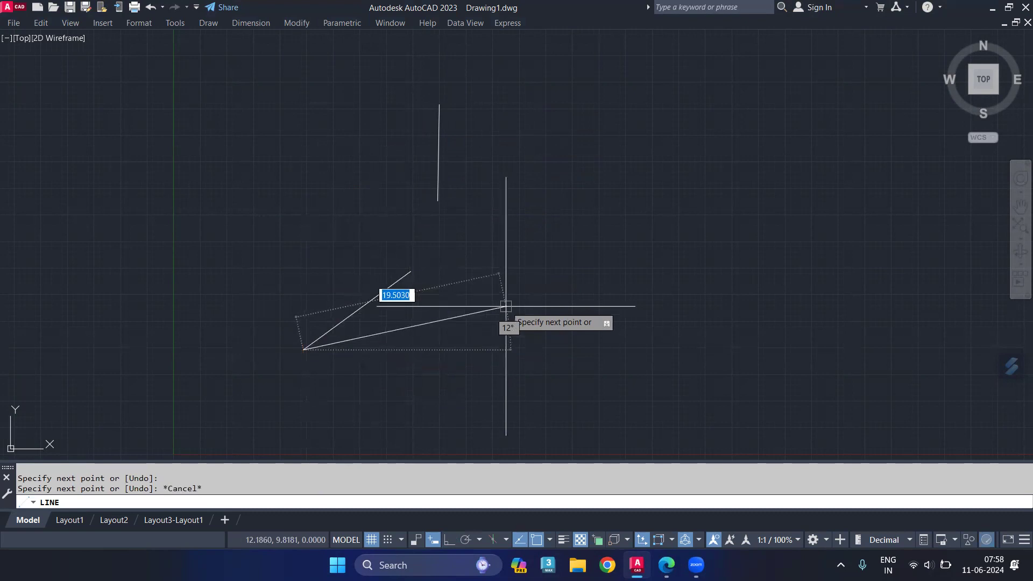
Draw a diagonal line from near the centre to the lower right, then start CIRCLE.
{"action": "type", "text": "l"}
{"action": "key", "text": "Return"}
{"action": "left_click", "coordinate": [584, 291]}
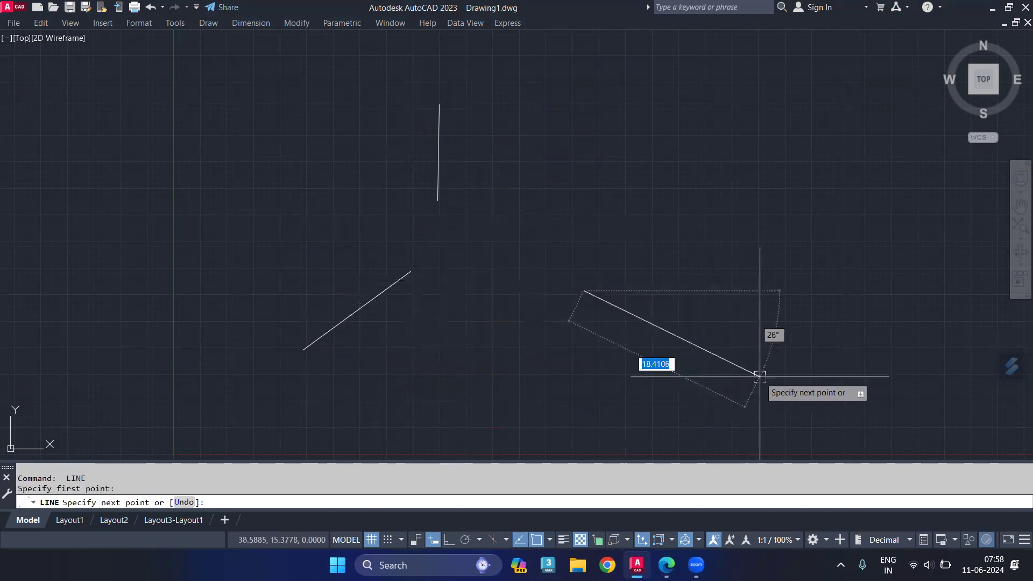
{"action": "left_click", "coordinate": [759, 377]}
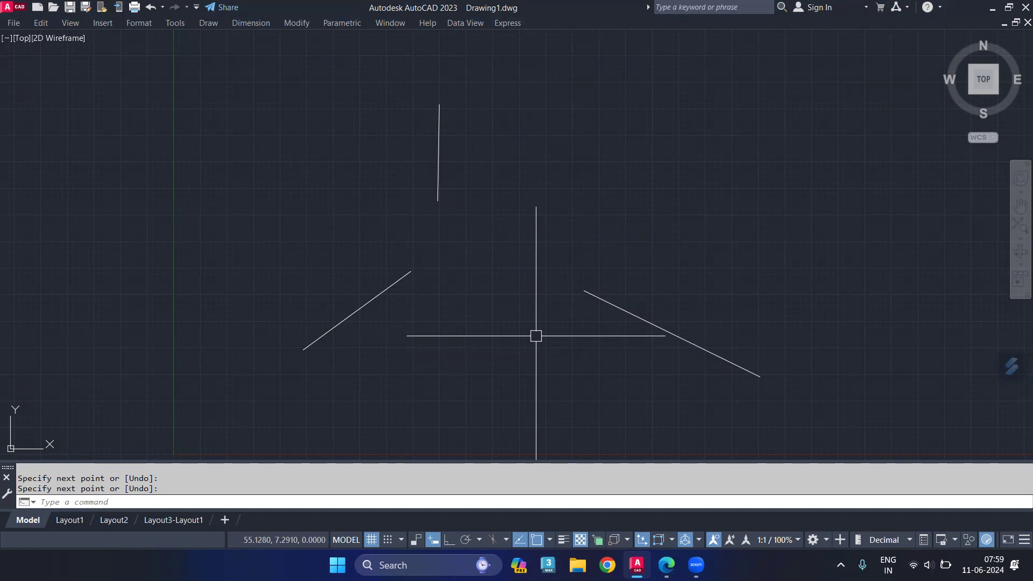
{"action": "type", "text": "c"}
{"action": "key", "text": "Return"}
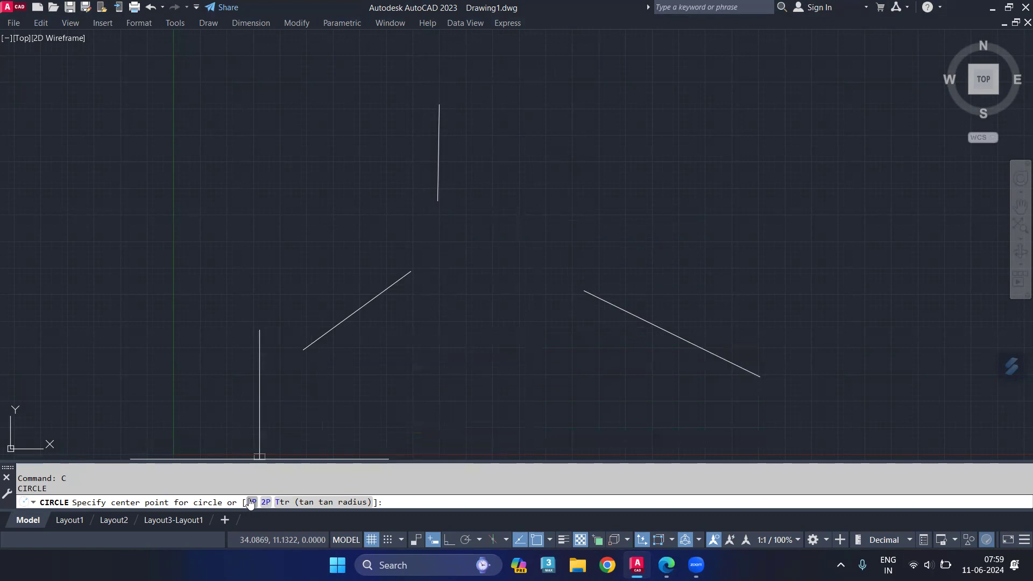
Draw a 3P circle through the inner ends of the left diagonal, vertical and right diagonal lines.
{"action": "left_click", "coordinate": [252, 502]}
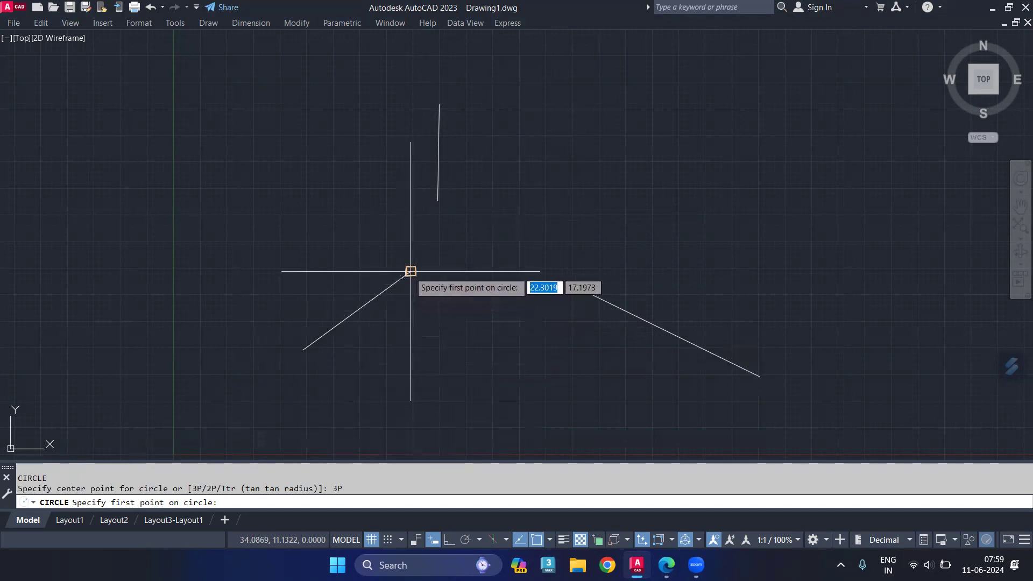
{"action": "left_click", "coordinate": [411, 272]}
{"action": "left_click", "coordinate": [438, 200]}
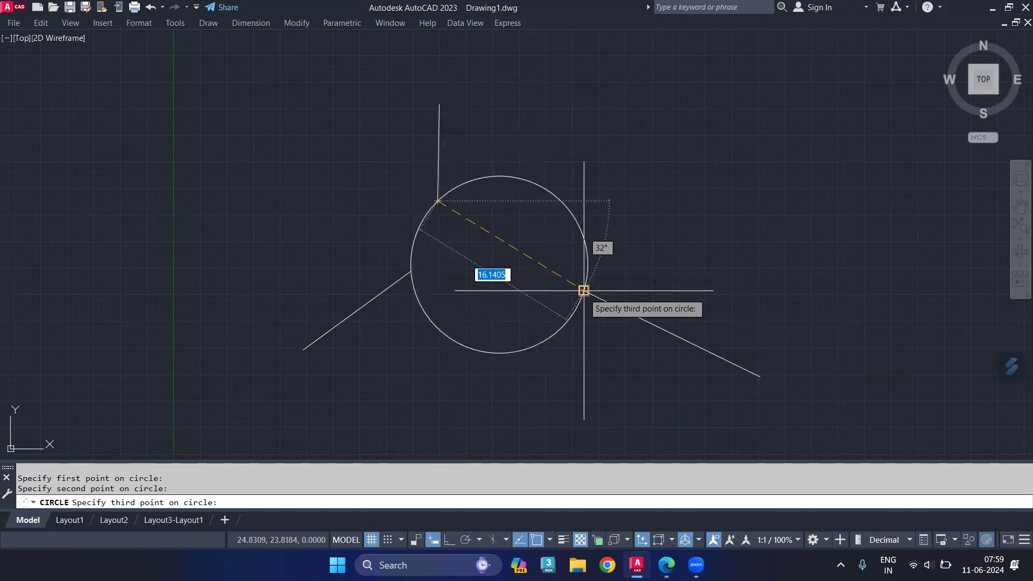
{"action": "left_click", "coordinate": [583, 290]}
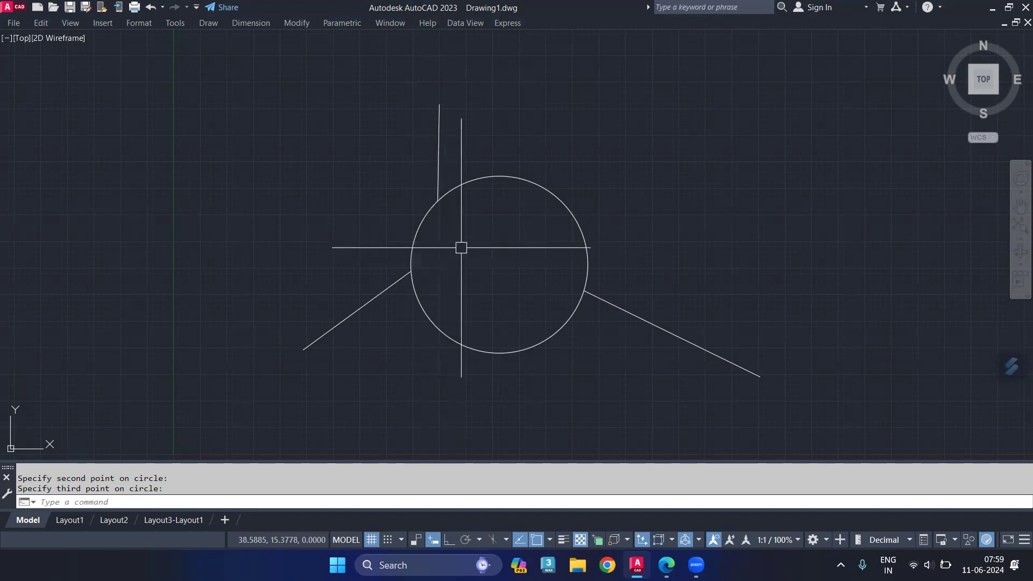
{"action": "key", "text": "ctrl+z"}
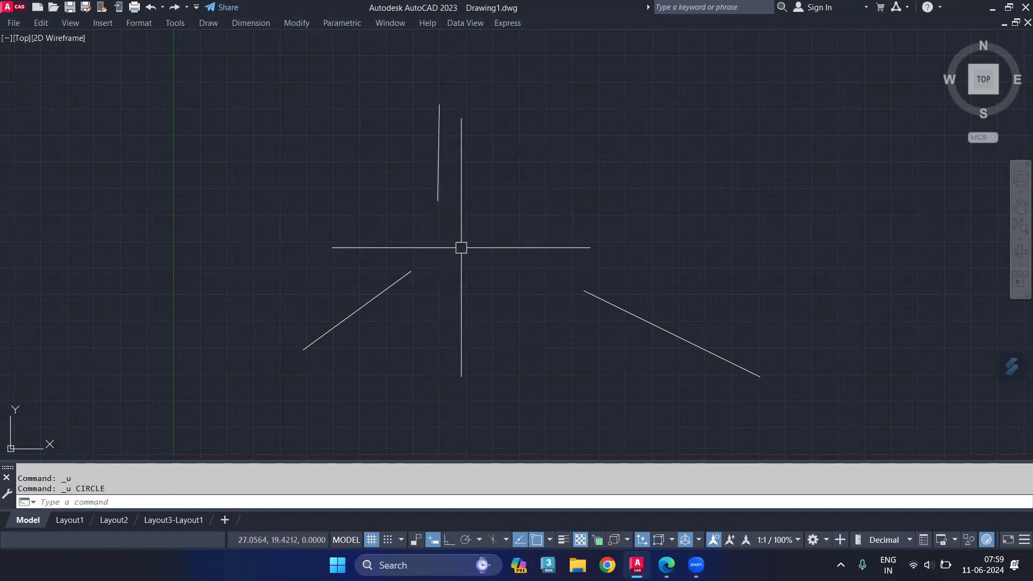
{"action": "type", "text": "C"}
{"action": "key", "text": "Return"}
{"action": "type", "text": "3"}
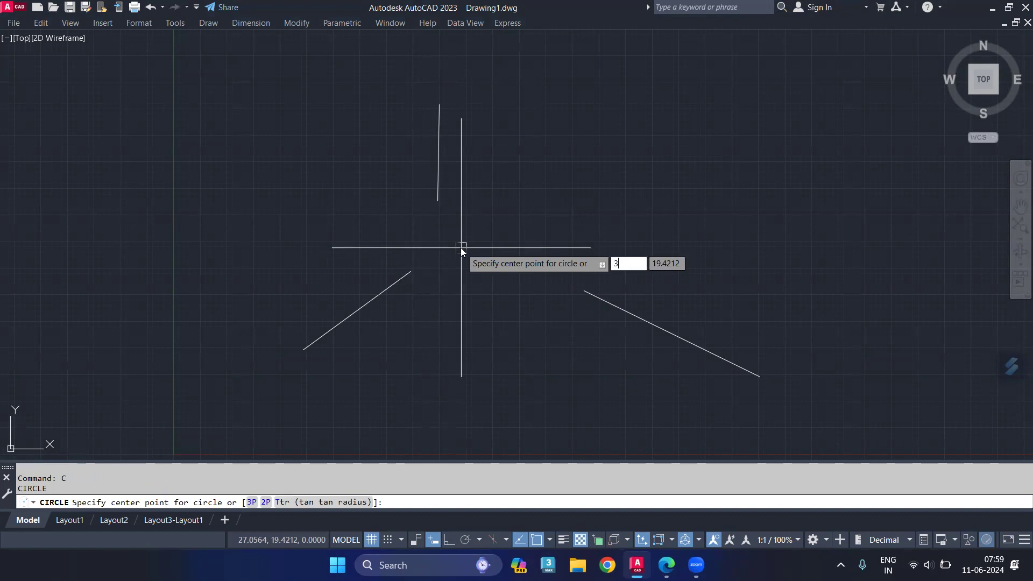
{"action": "type", "text": "p"}
{"action": "key", "text": "Return"}
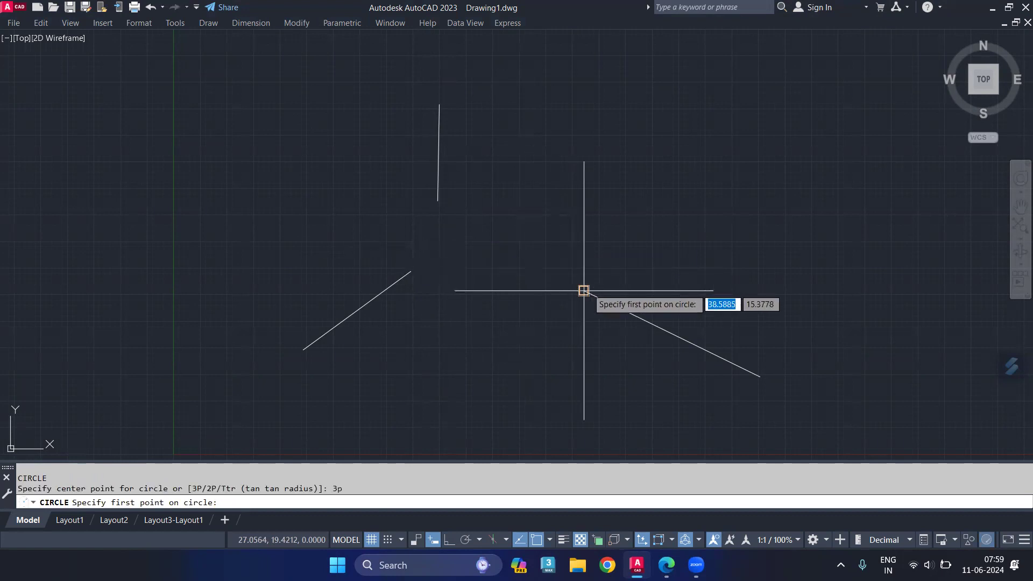
{"action": "left_click", "coordinate": [584, 291]}
{"action": "left_click", "coordinate": [411, 271]}
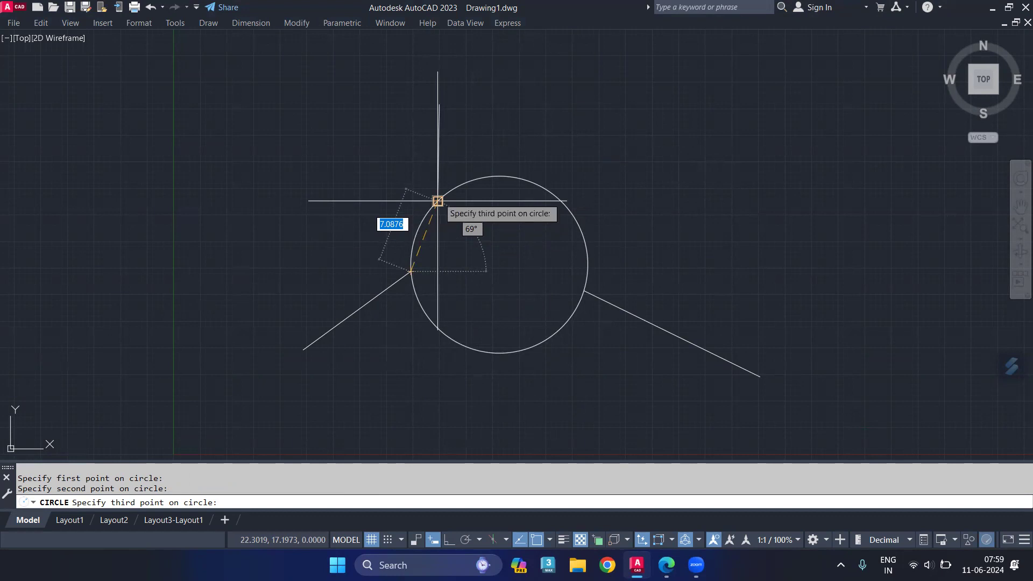
{"action": "left_click", "coordinate": [438, 201]}
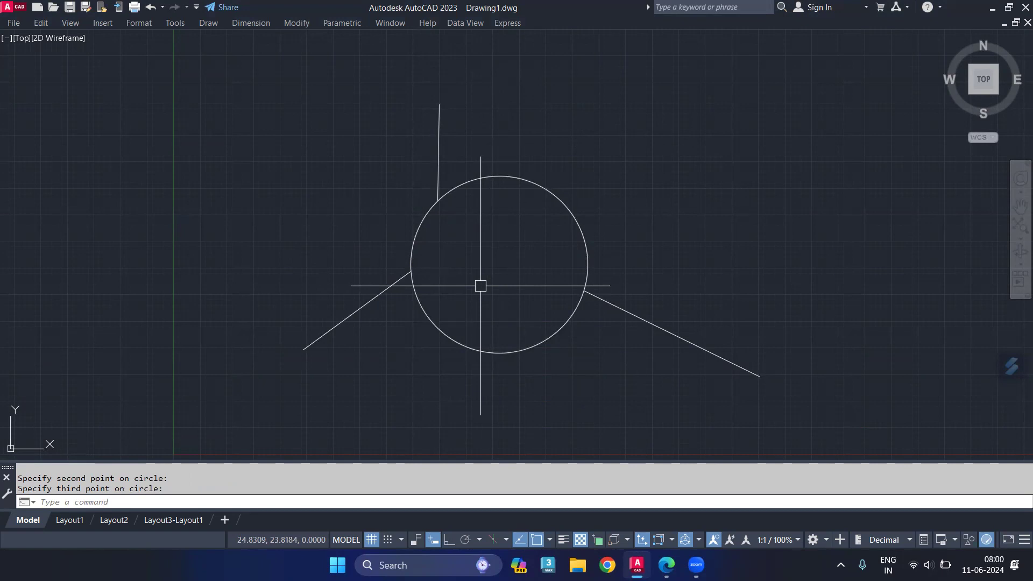
{"action": "left_click", "coordinate": [689, 112]}
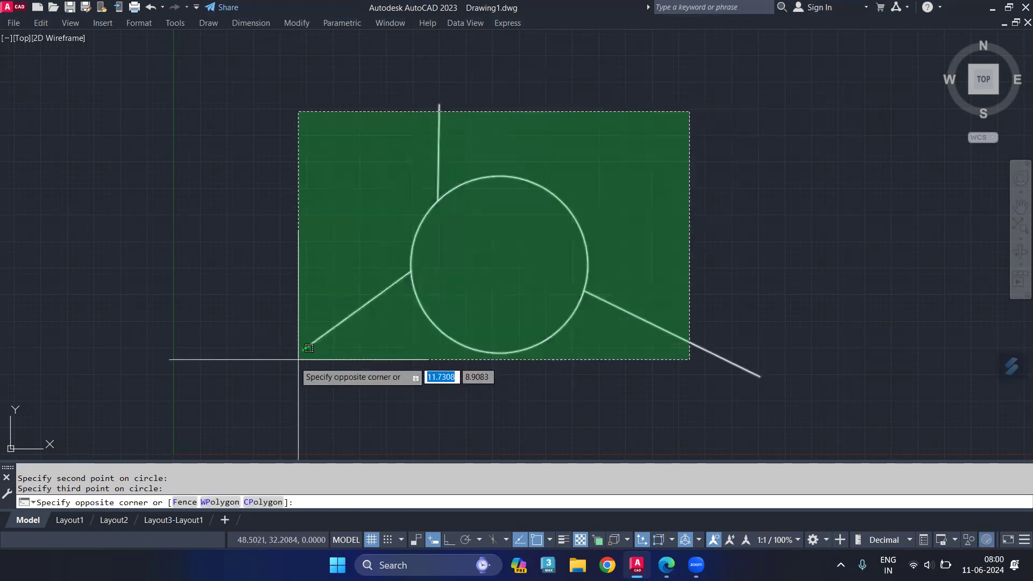
Erase the circle and three lines, then draw a 5-unit horizontal line with Ortho on.
{"action": "left_click", "coordinate": [298, 359]}
{"action": "key", "text": "Delete"}
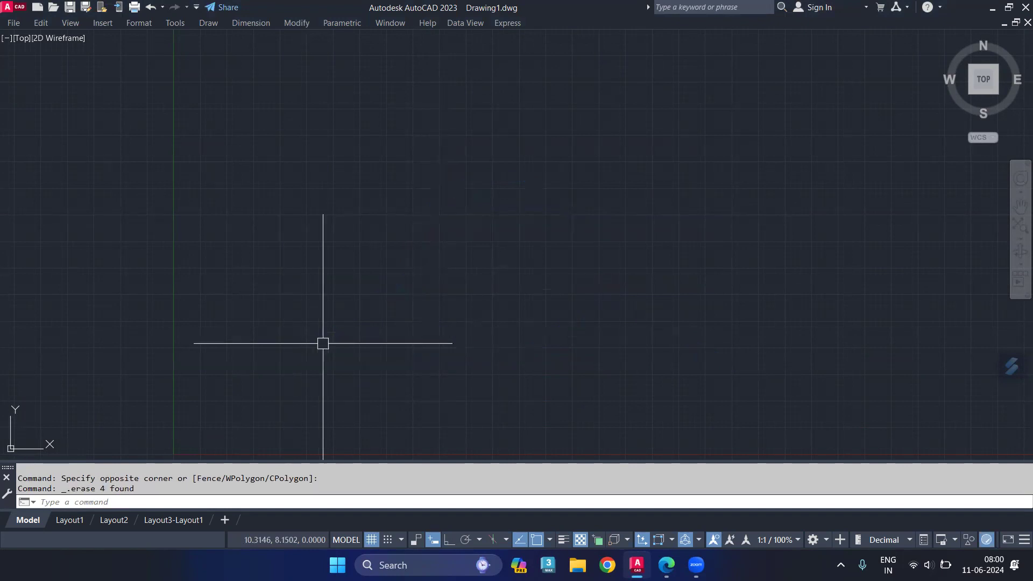
{"action": "type", "text": "l"}
{"action": "key", "text": "Return"}
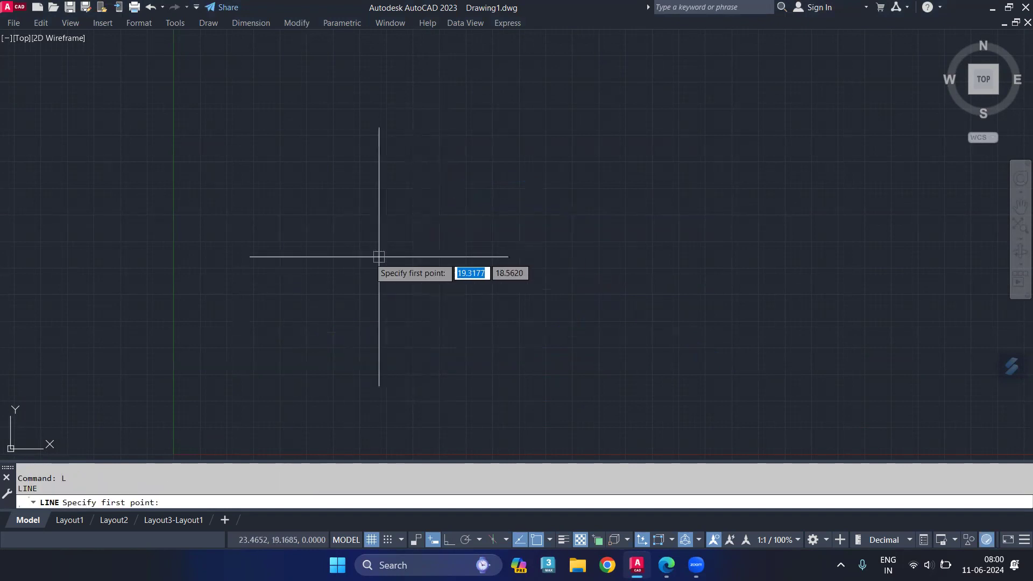
{"action": "left_click", "coordinate": [358, 259]}
{"action": "key", "text": "F8"}
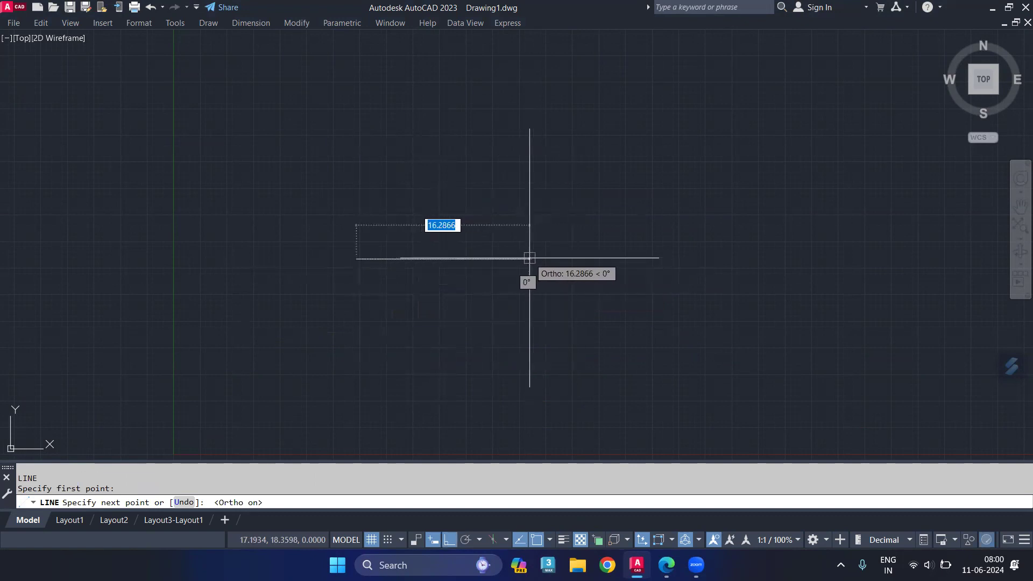
{"action": "type", "text": "5"}
{"action": "key", "text": "Return"}
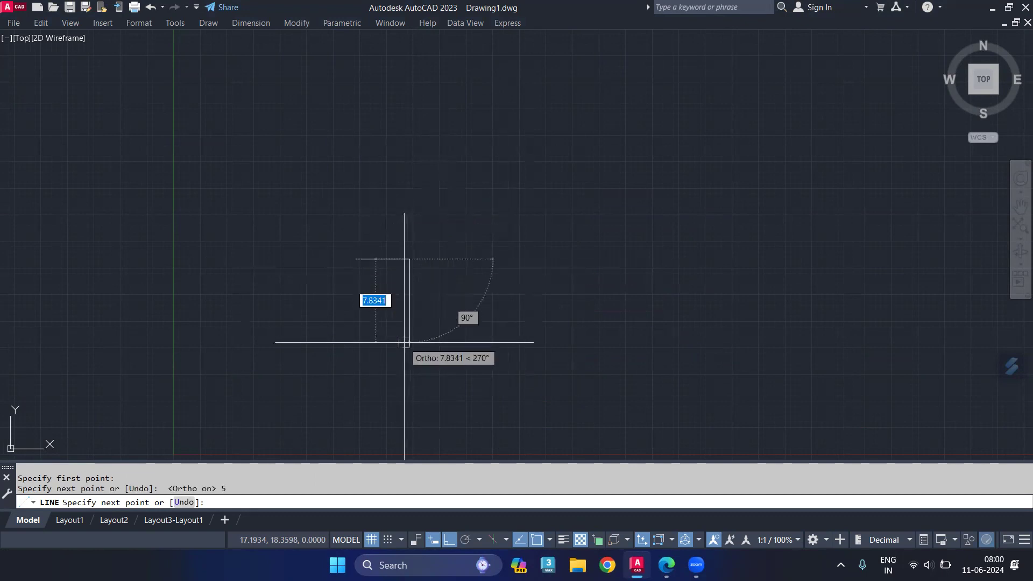
{"action": "key", "text": "Escape"}
Zoom in and draw a radius-2 circle centred on the line's right end.
{"action": "scroll", "coordinate": [335, 249], "scroll_direction": "up", "scroll_amount": 2}
{"action": "scroll", "coordinate": [362, 275], "scroll_direction": "up", "scroll_amount": 5}
{"action": "type", "text": "c"}
{"action": "key", "text": "Return"}
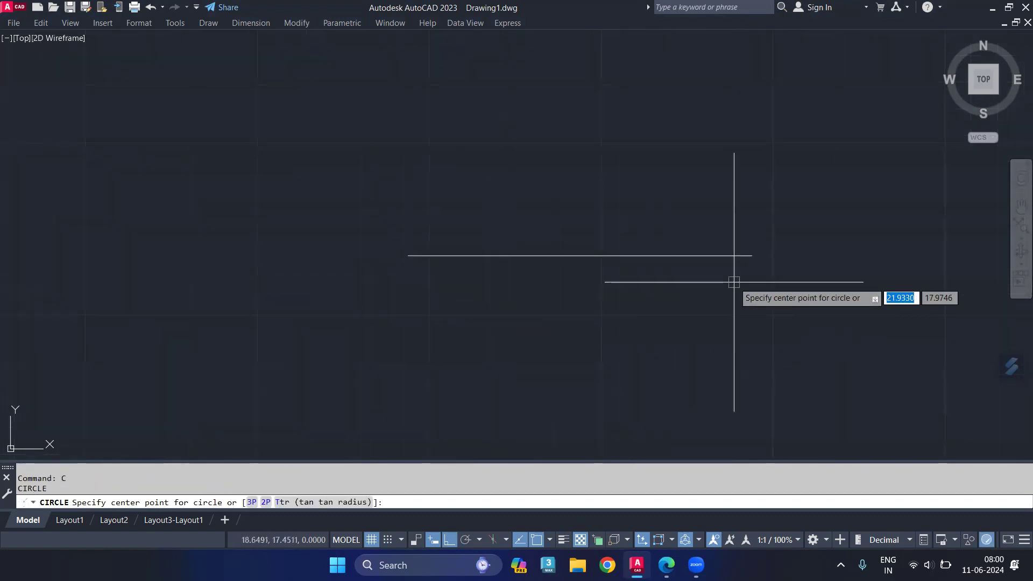
{"action": "left_click", "coordinate": [751, 255]}
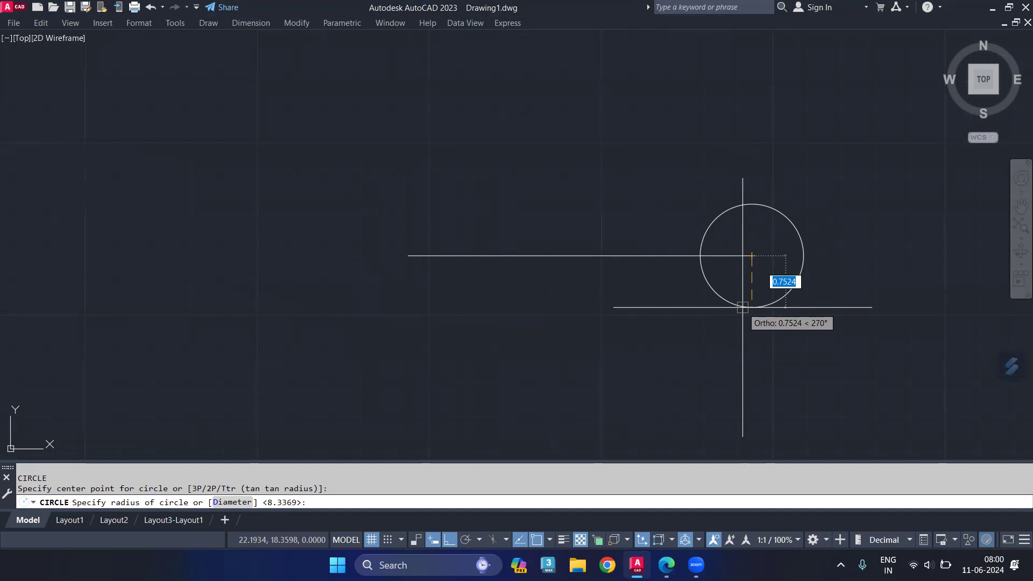
{"action": "type", "text": "2"}
{"action": "key", "text": "Return"}
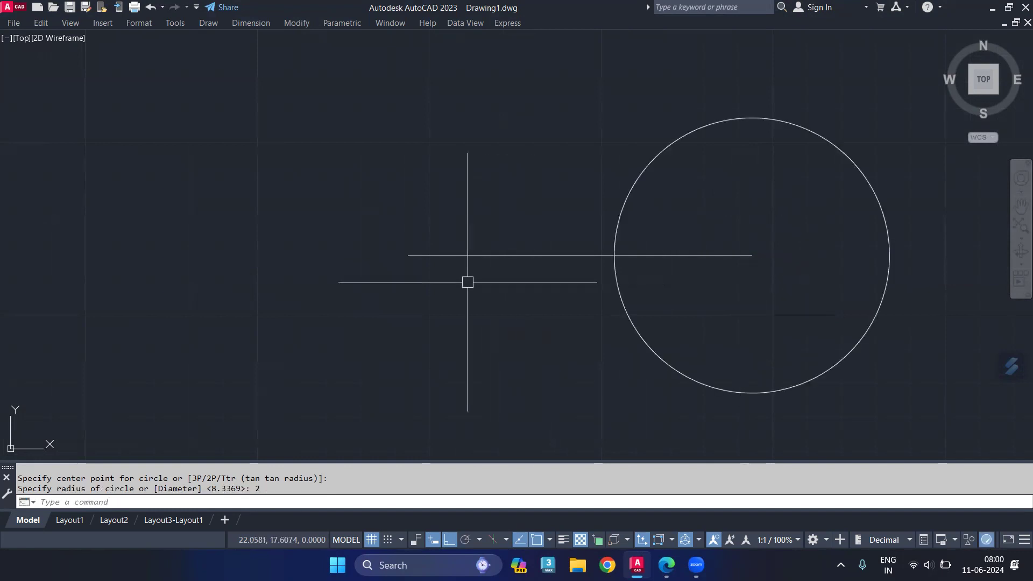
Draw a radius-1 circle on the line's left end and delete the connecting line.
{"action": "key", "text": "Return"}
{"action": "left_click", "coordinate": [408, 255]}
{"action": "type", "text": "1"}
{"action": "key", "text": "Return"}
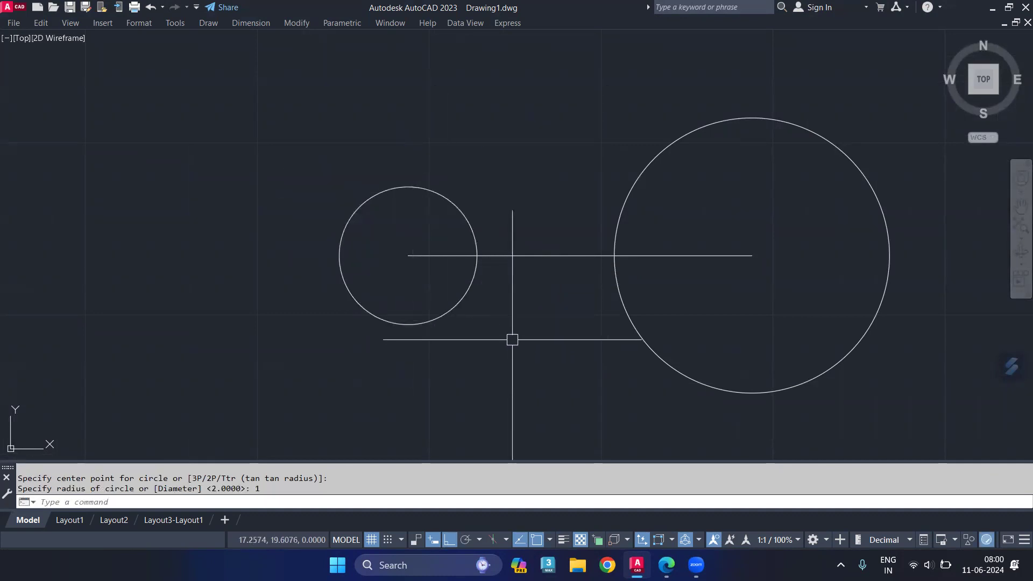
{"action": "left_click", "coordinate": [535, 256]}
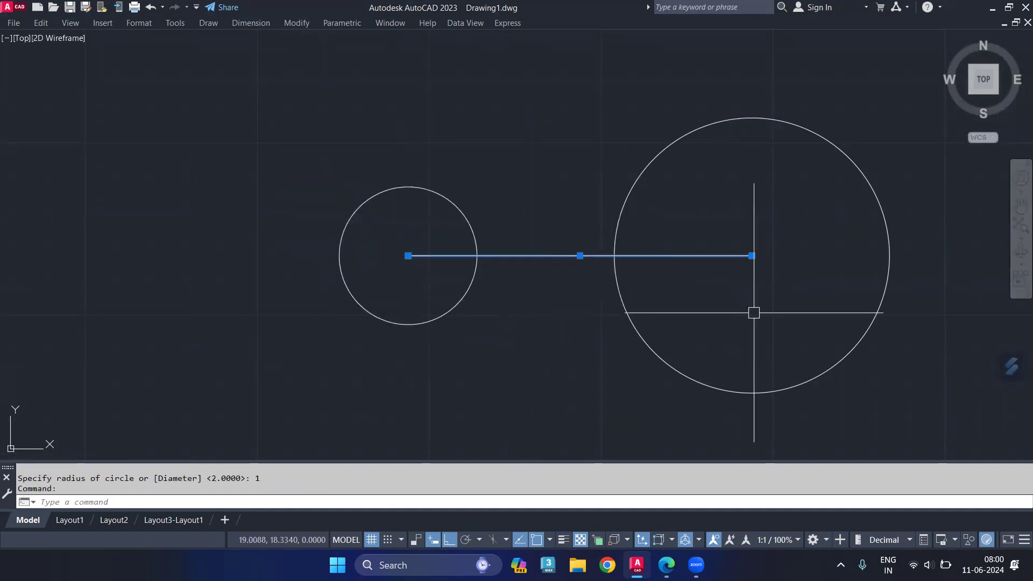
{"action": "key", "text": "Delete"}
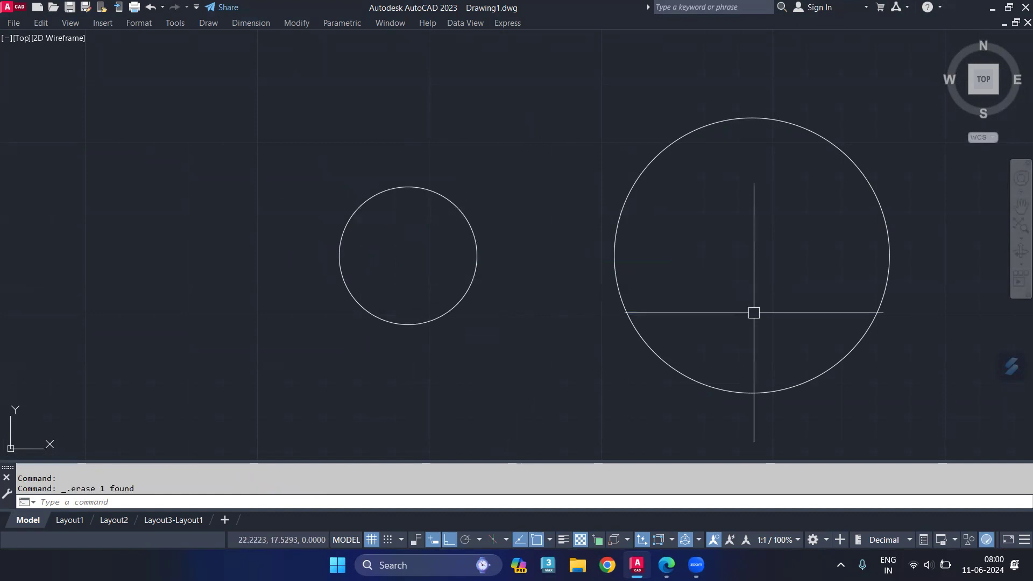
{"action": "type", "text": "c"}
{"action": "key", "text": "Return"}
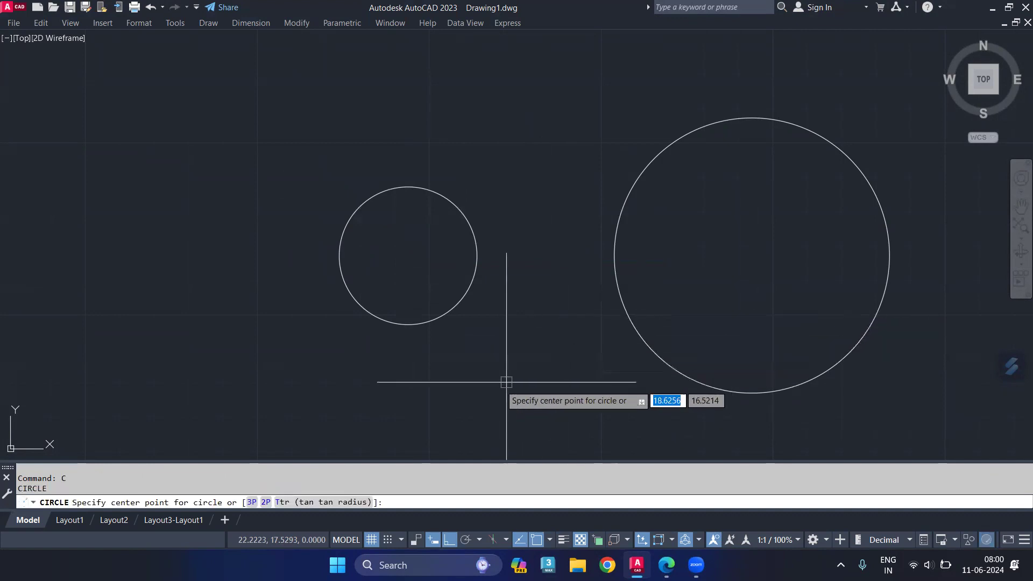
{"action": "left_click", "coordinate": [286, 503]}
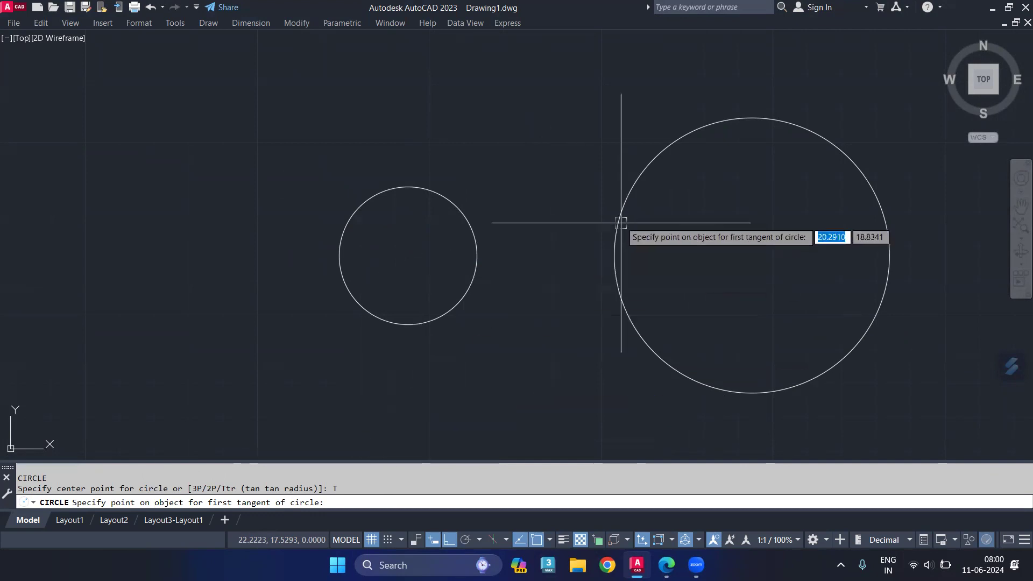
{"action": "left_click", "coordinate": [641, 172]}
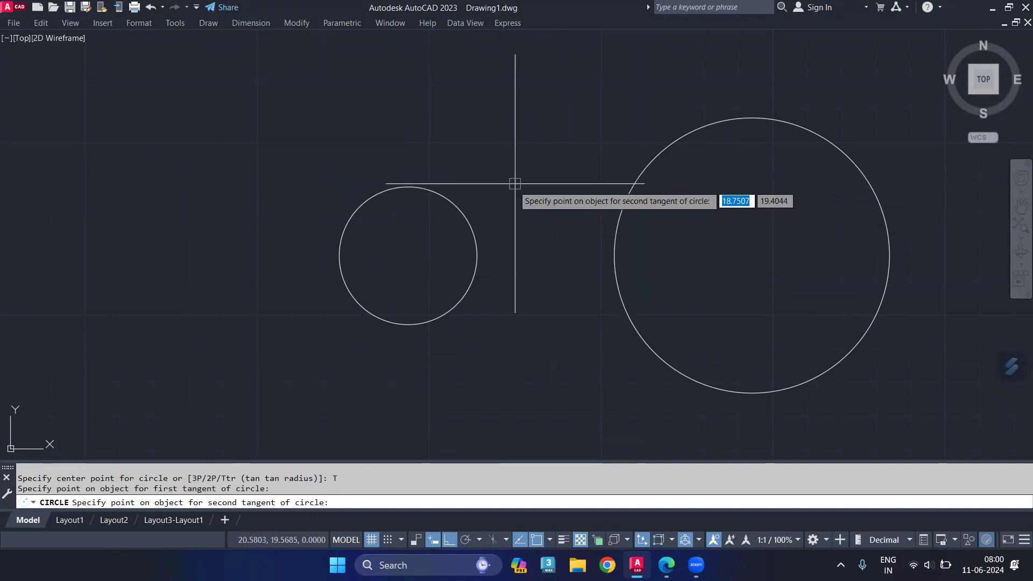
{"action": "left_click", "coordinate": [468, 221]}
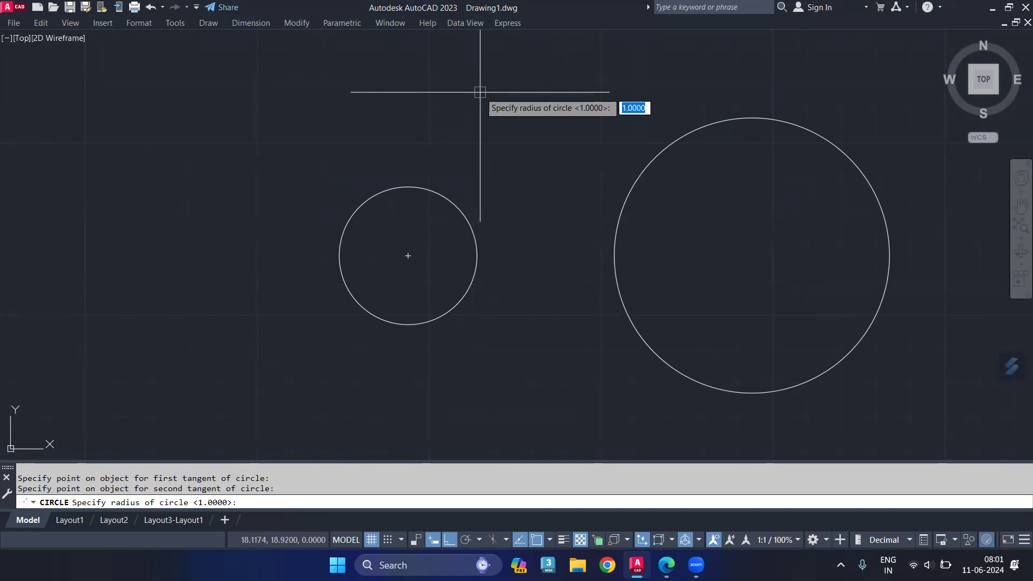
{"action": "type", "text": "1"}
{"action": "key", "text": "Return"}
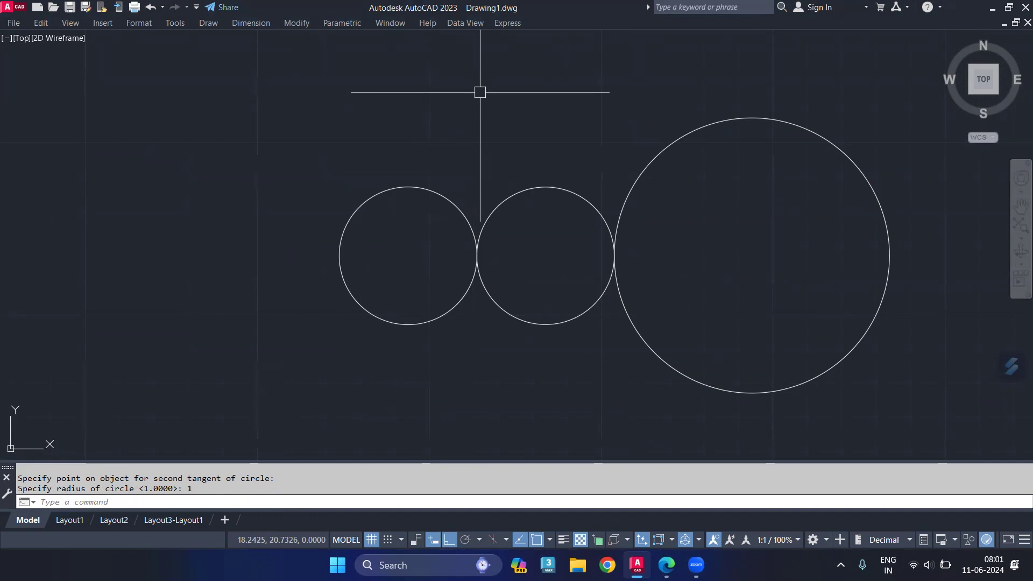
{"action": "left_click", "coordinate": [500, 202]}
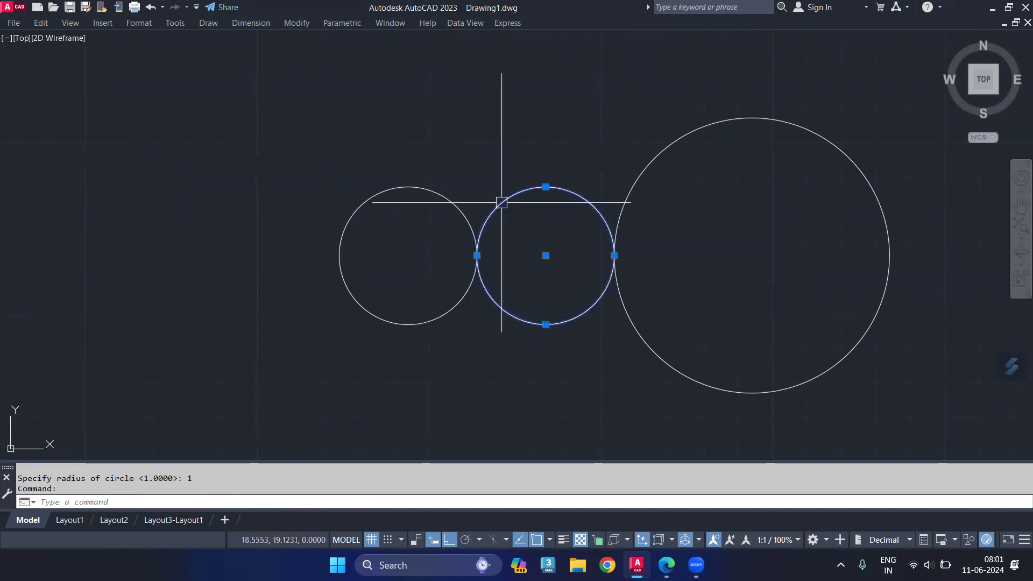
{"action": "key", "text": "Delete"}
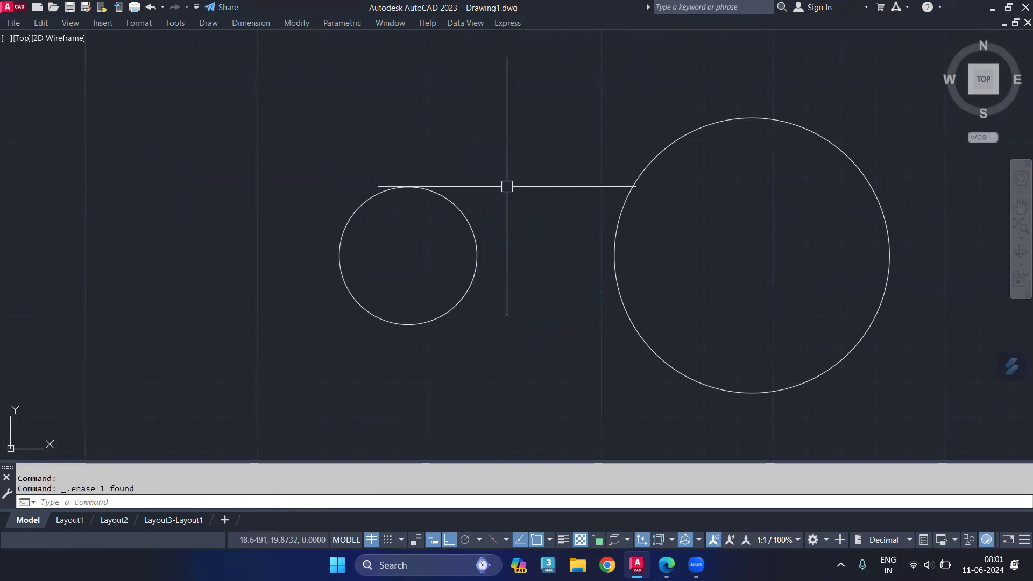
Draw a Ttr circle tangent to the small and large circles with radius 0.5.
{"action": "type", "text": "c"}
{"action": "key", "text": "Return"}
{"action": "type", "text": "t"}
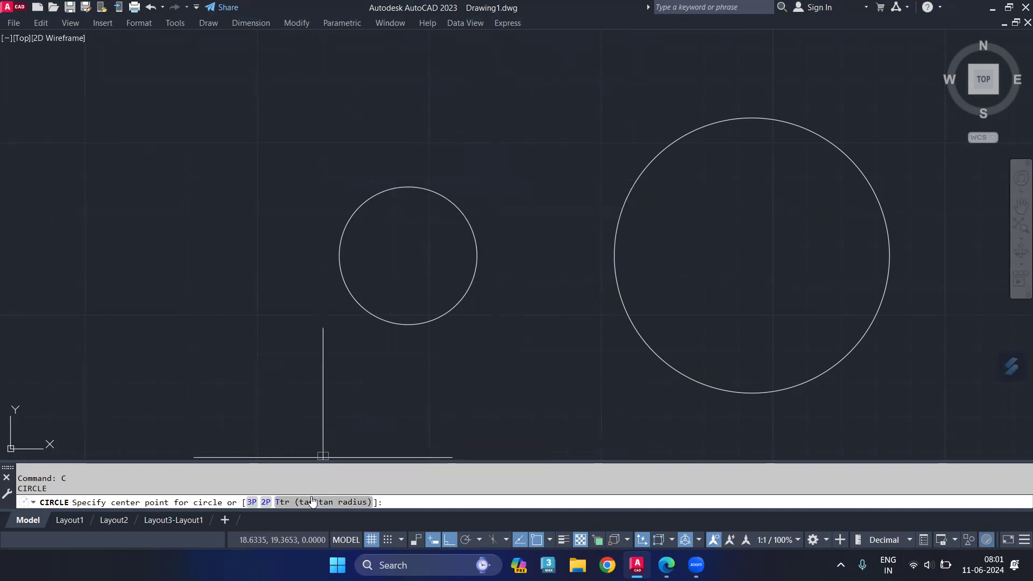
{"action": "key", "text": "Return"}
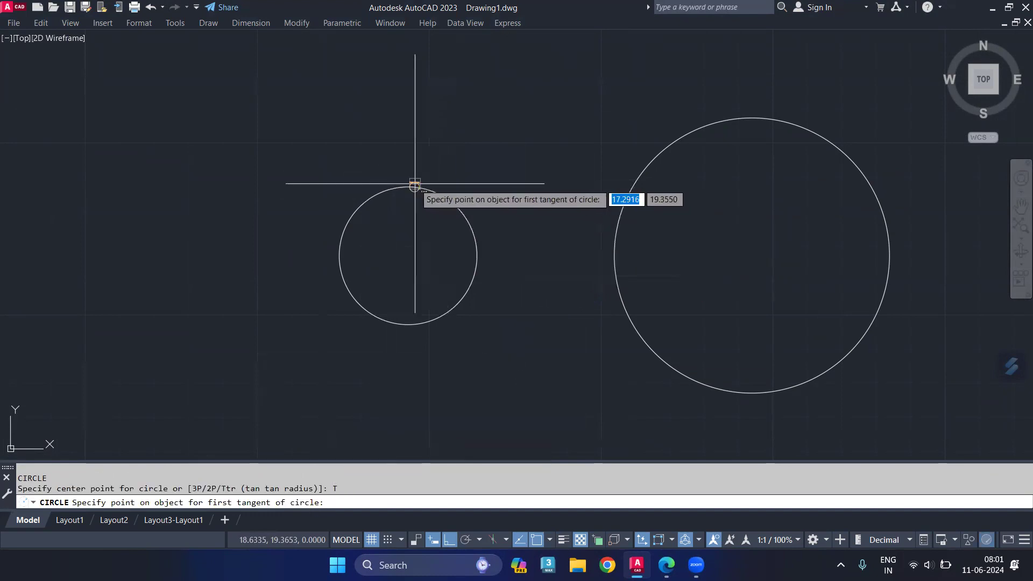
{"action": "left_click", "coordinate": [415, 187]}
{"action": "left_click", "coordinate": [686, 132]}
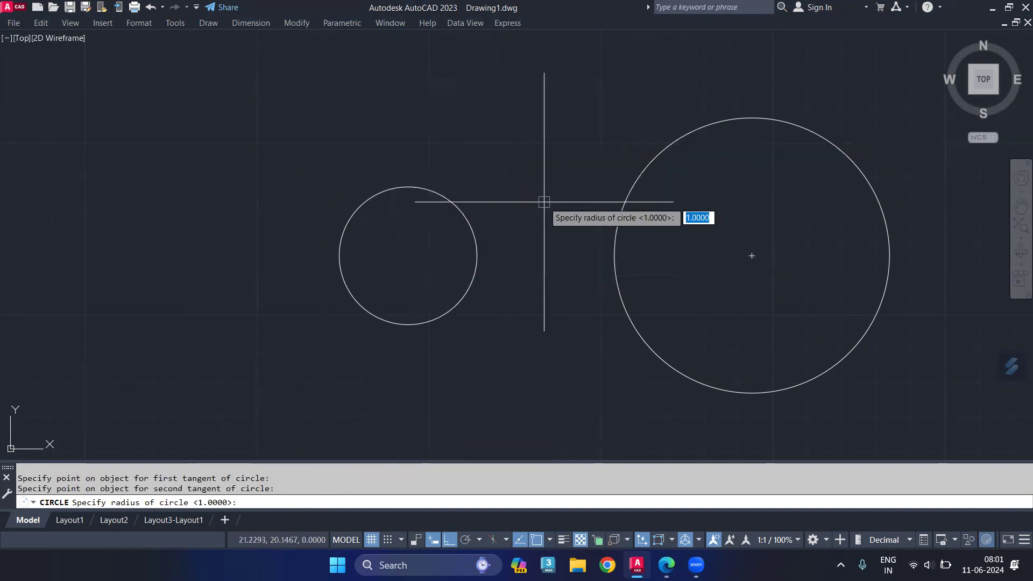
{"action": "type", "text": ".5"}
{"action": "key", "text": "Return"}
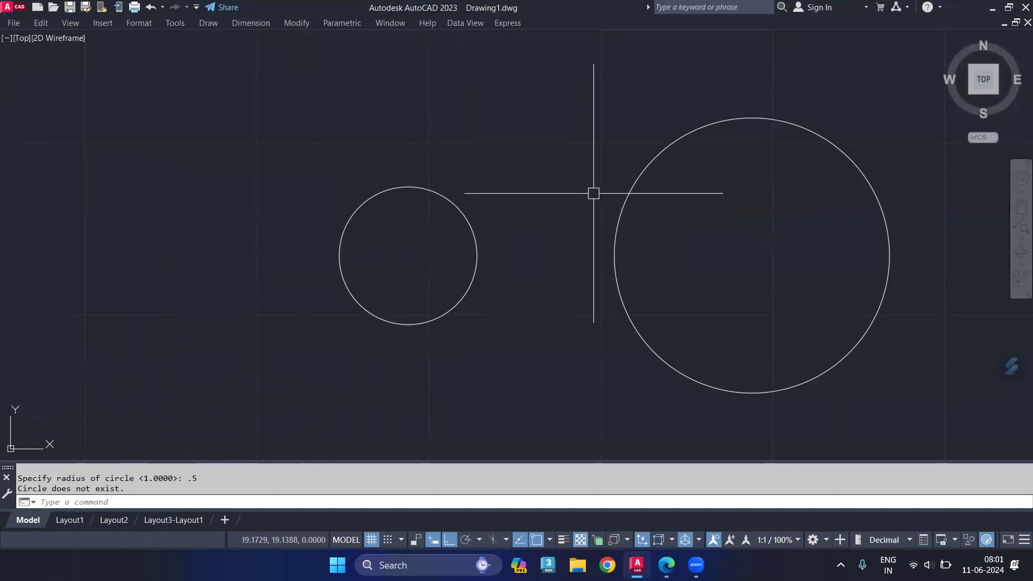
Draw a radius-3 Ttr circle tangent to both circles and pan to show it.
{"action": "type", "text": "c"}
{"action": "key", "text": "Return"}
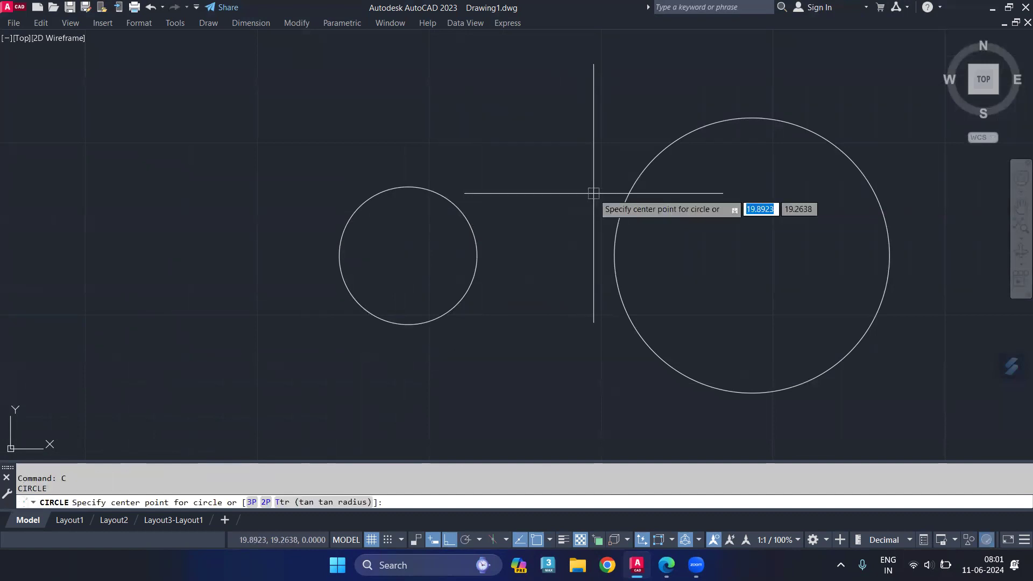
{"action": "left_click", "coordinate": [283, 502]}
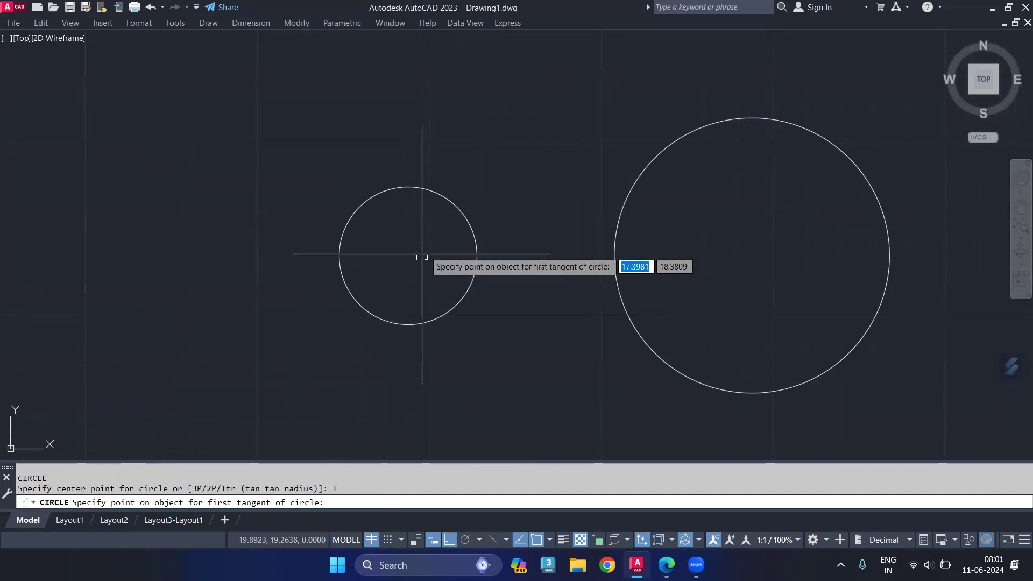
{"action": "left_click", "coordinate": [445, 194]}
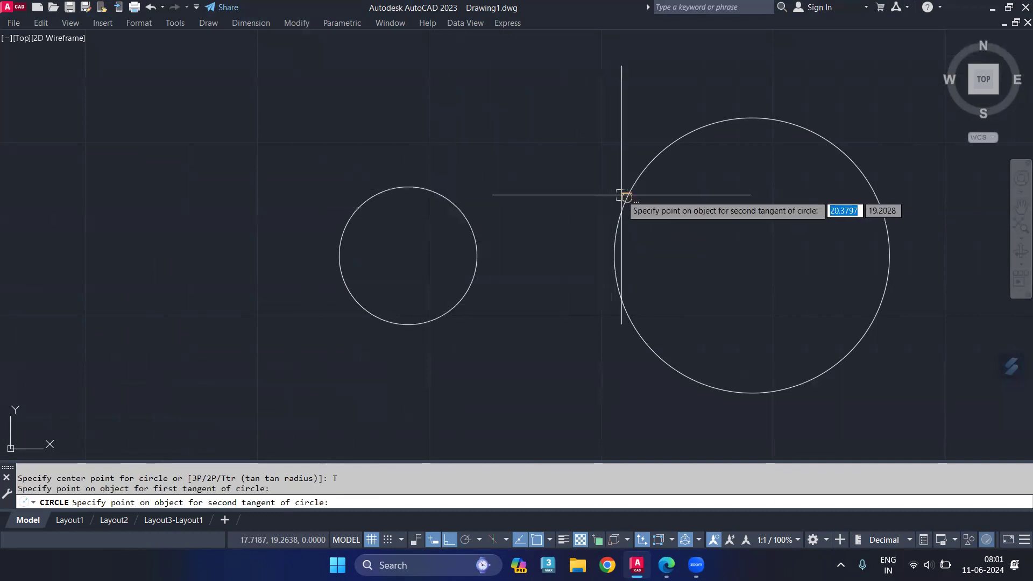
{"action": "left_click", "coordinate": [624, 195]}
{"action": "type", "text": "3"}
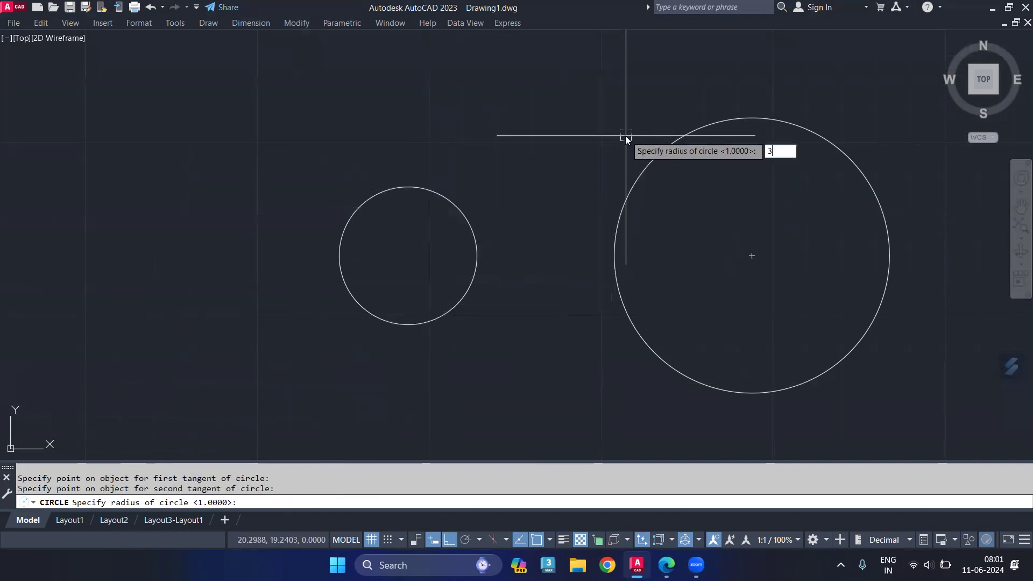
{"action": "key", "text": "Return"}
{"action": "middle_click_drag", "start_coordinate": [526, 171], "coordinate": [546, 333]}
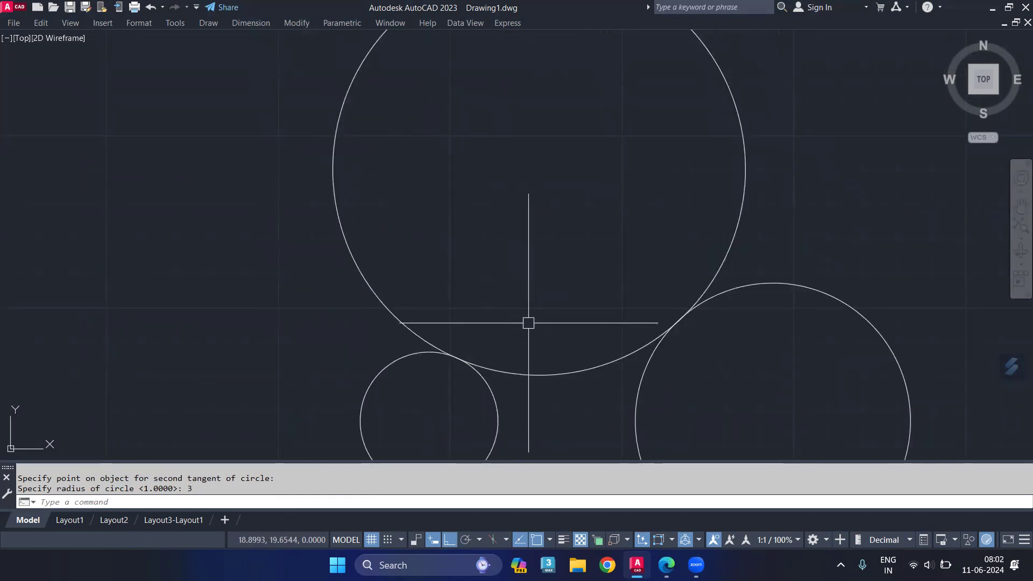
{"action": "middle_click_drag", "start_coordinate": [528, 323], "coordinate": [534, 256]}
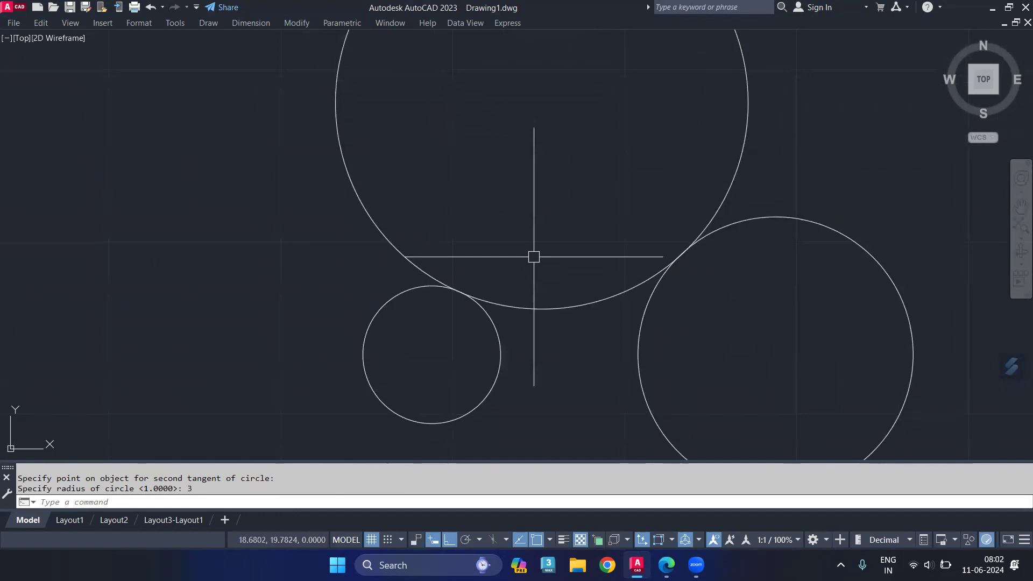
{"action": "scroll", "coordinate": [534, 256], "scroll_direction": "down", "scroll_amount": 2}
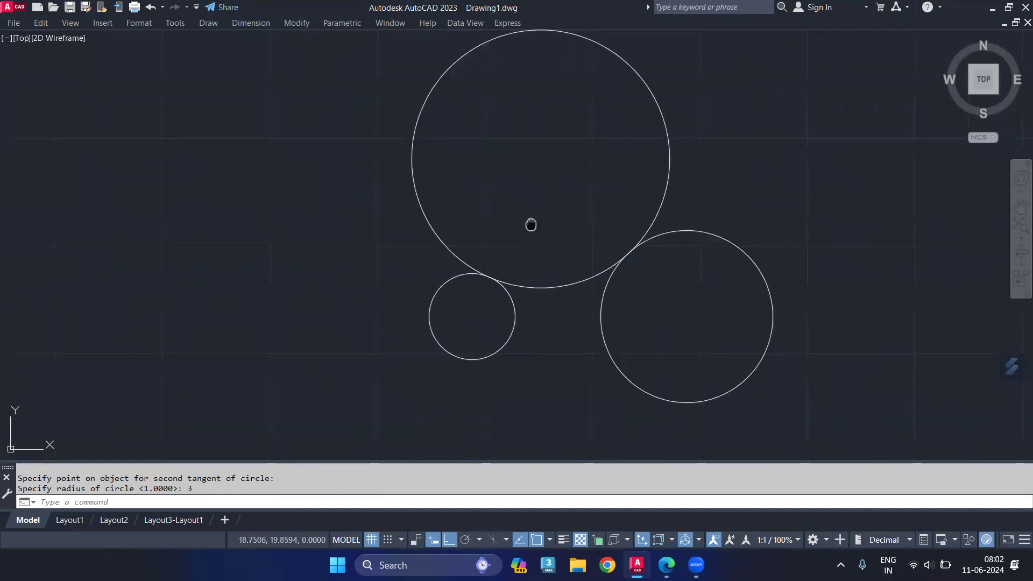
Trim the radius-3 circle down to the single arc joining the small and large circles.
{"action": "middle_click_drag", "start_coordinate": [535, 220], "coordinate": [538, 312]}
{"action": "key", "text": "Escape"}
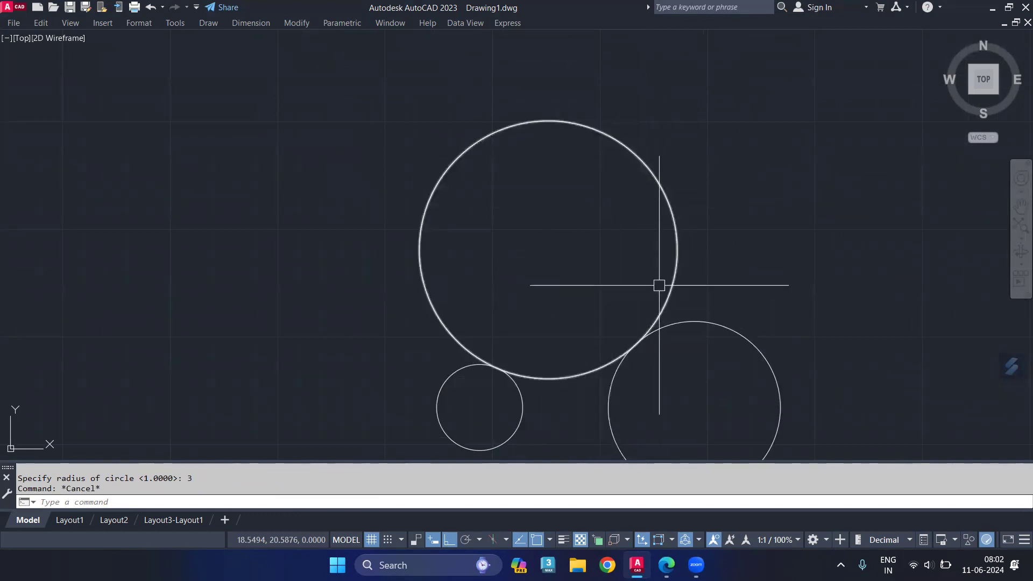
{"action": "type", "text": "TR"}
{"action": "left_click", "coordinate": [701, 313]}
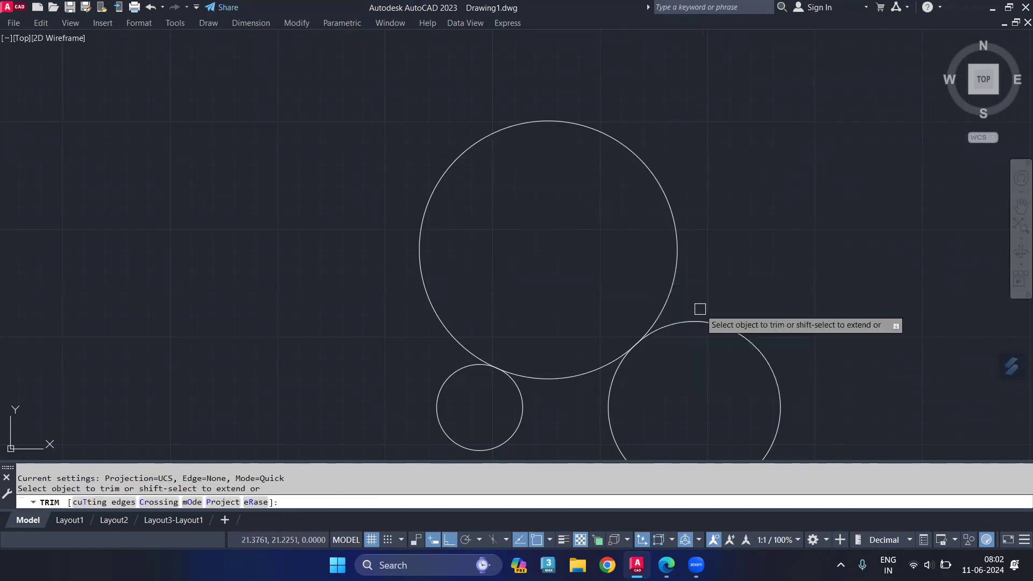
{"action": "left_click", "coordinate": [676, 240]}
{"action": "scroll", "coordinate": [570, 262], "scroll_direction": "down", "scroll_amount": 2}
{"action": "middle_click_drag", "start_coordinate": [570, 263], "coordinate": [574, 222]}
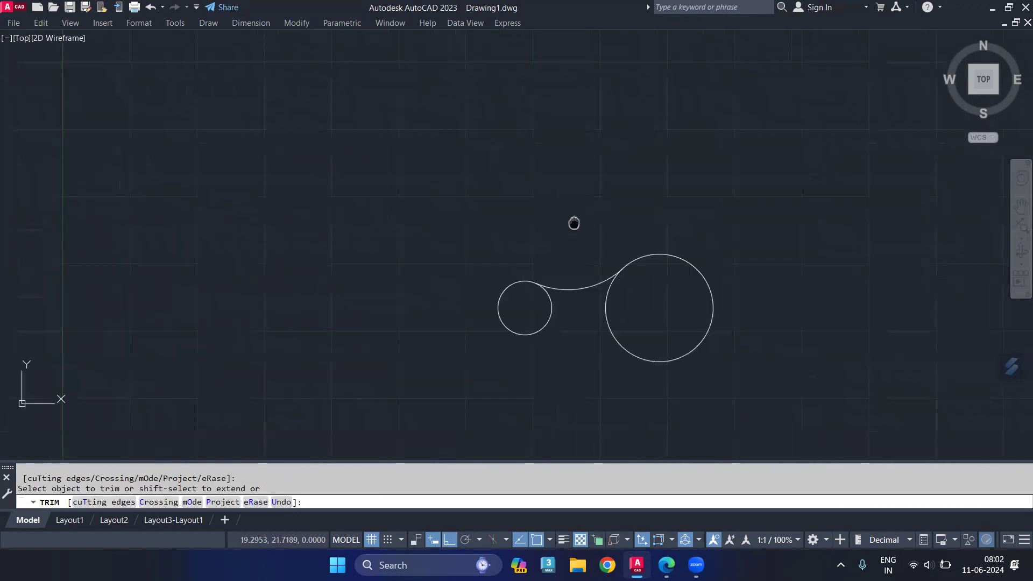
{"action": "key", "text": "Escape"}
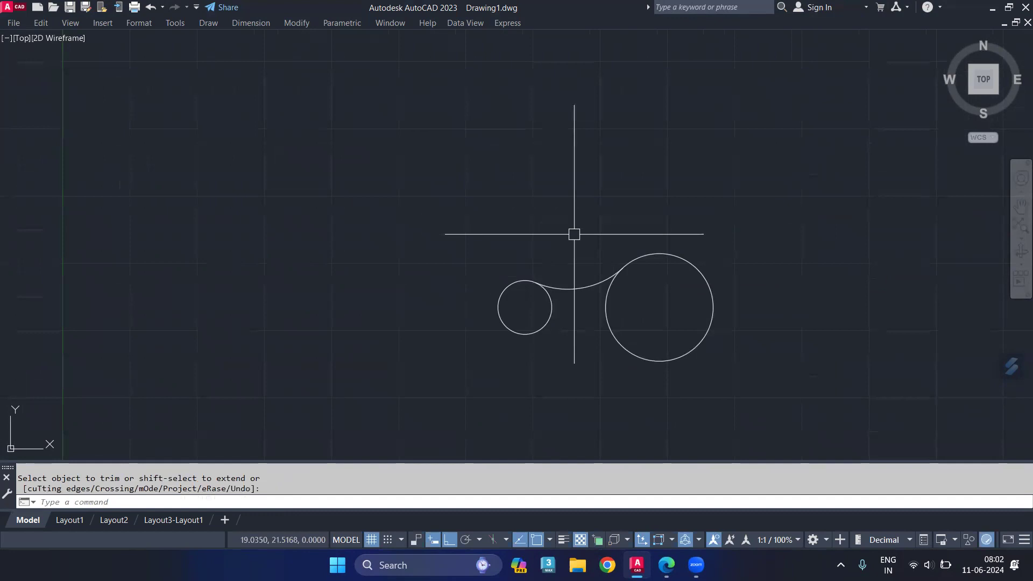
{"action": "left_click", "coordinate": [571, 288]}
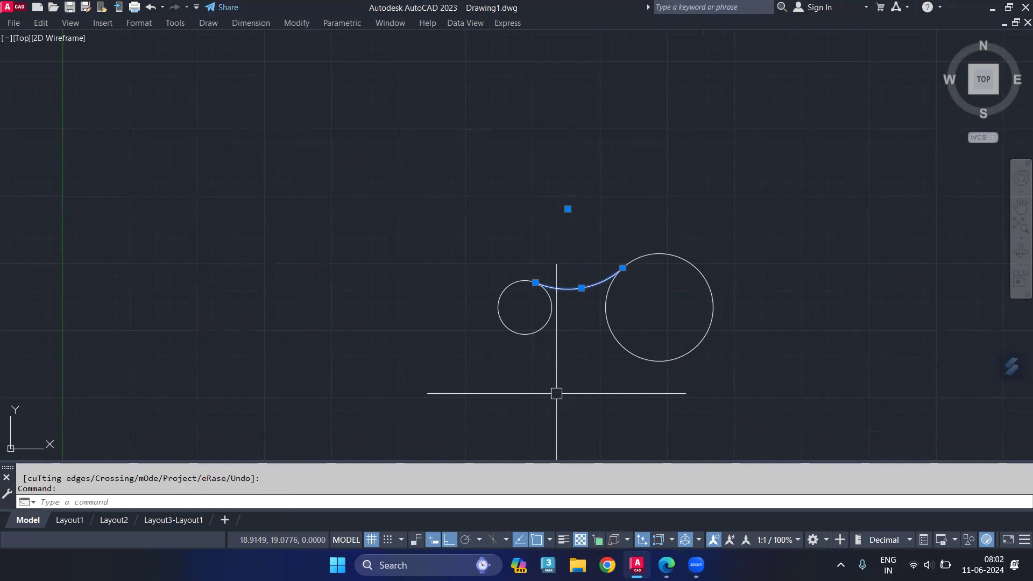
Mirror the connecting arc about the line through both circle centres, keeping the source arc.
{"action": "type", "text": "MI"}
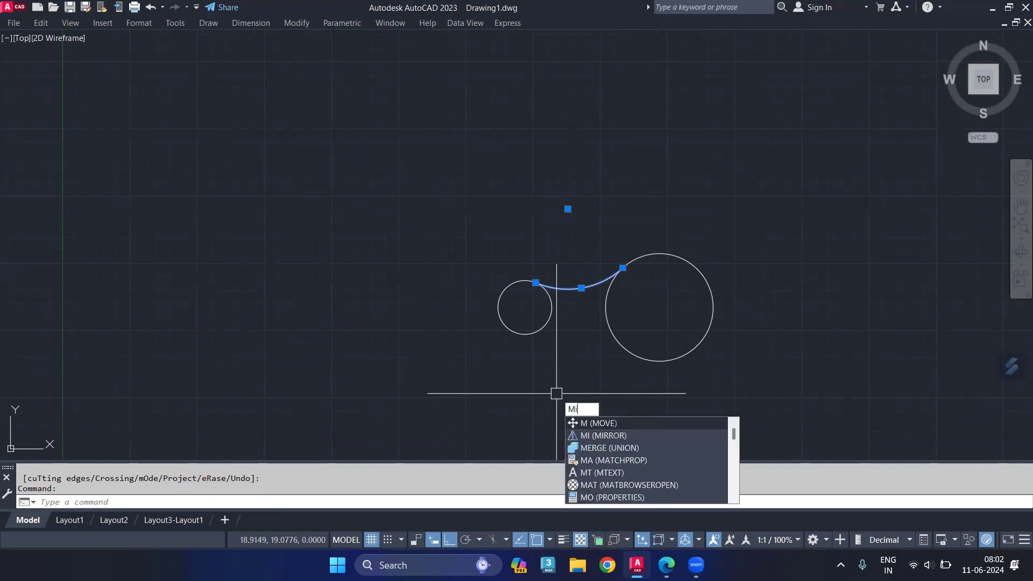
{"action": "left_click", "coordinate": [622, 424]}
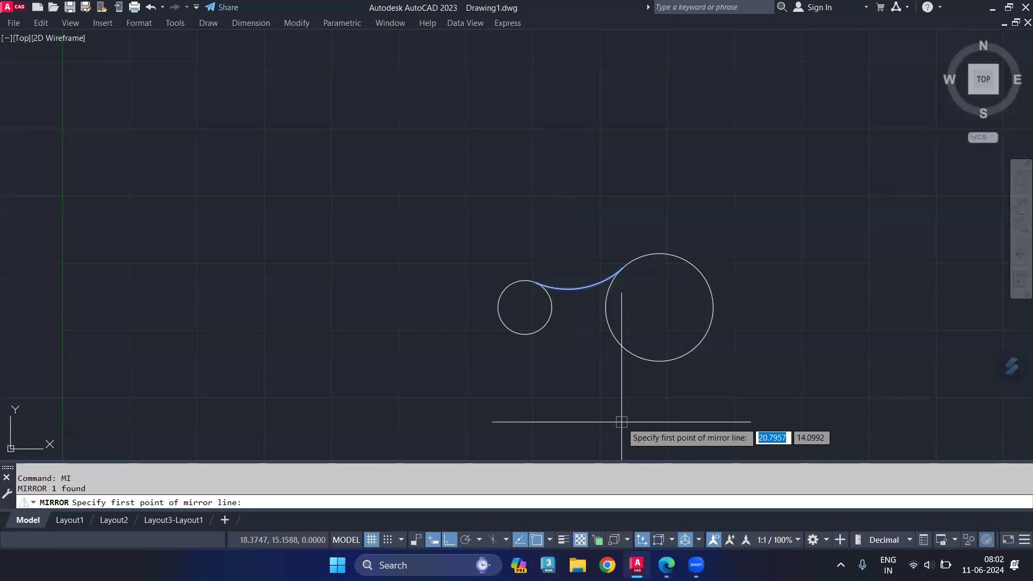
{"action": "left_click", "coordinate": [524, 307]}
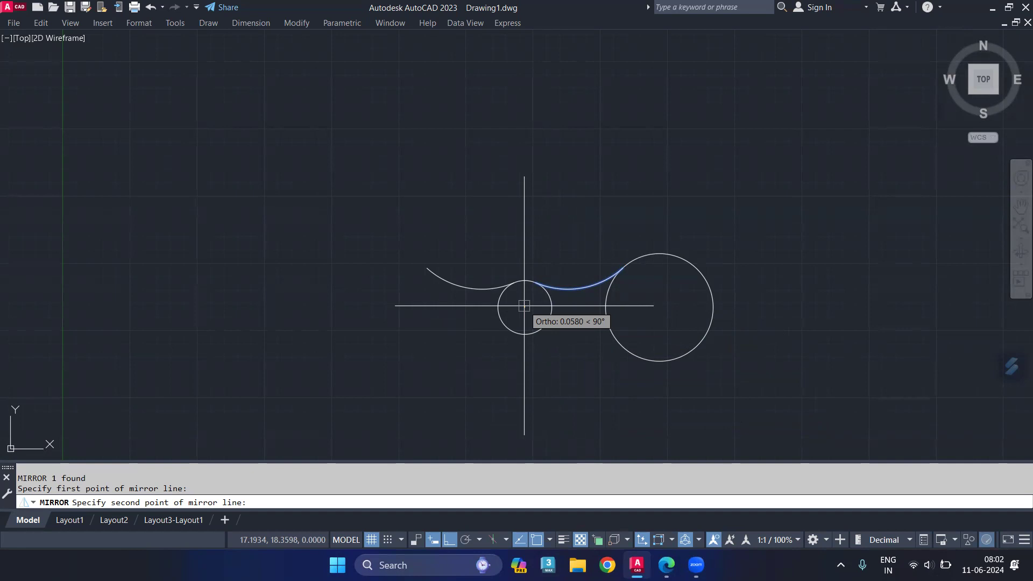
{"action": "key", "text": "F8"}
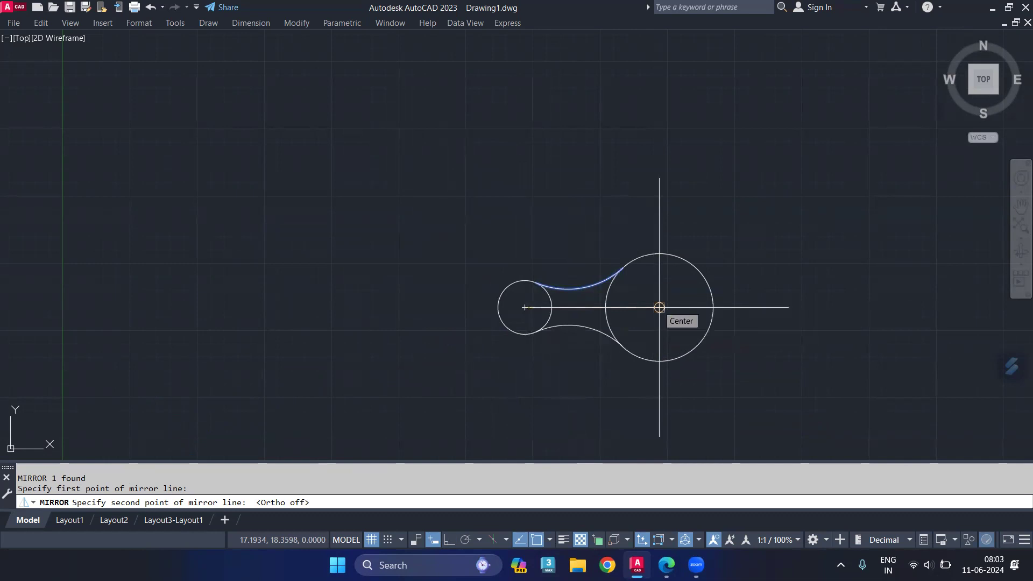
{"action": "key", "text": "F8"}
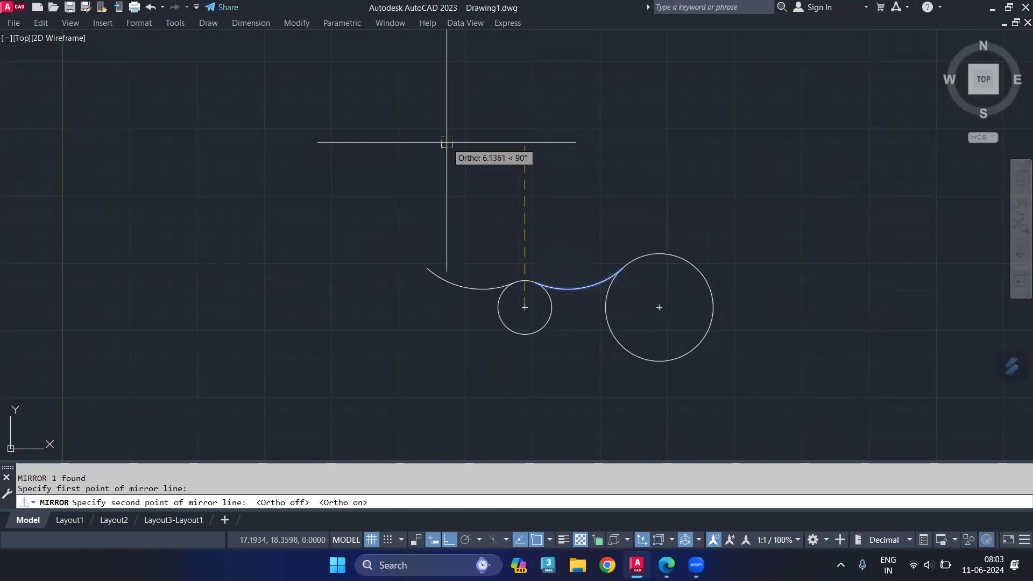
{"action": "left_click", "coordinate": [815, 320]}
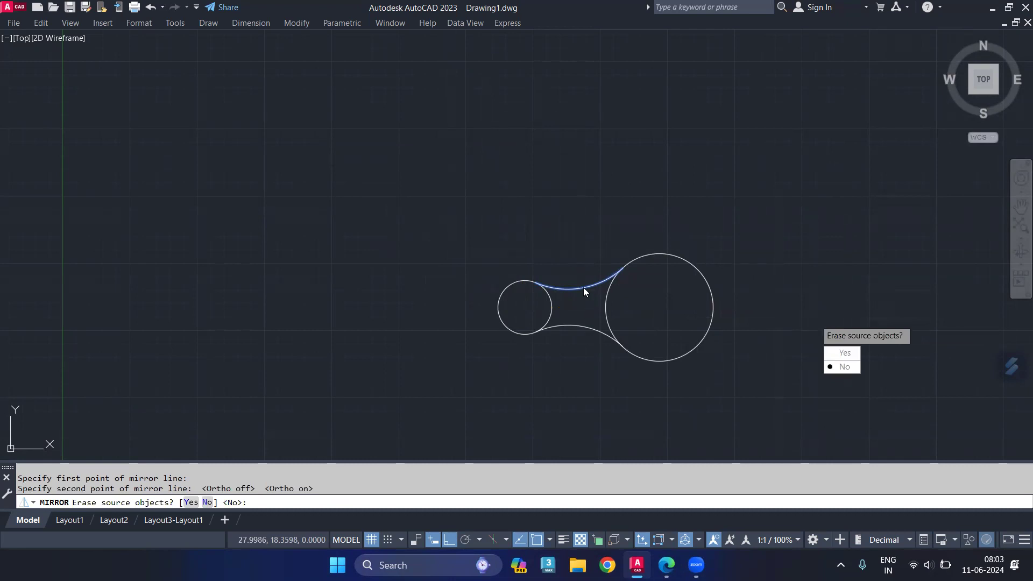
{"action": "left_click", "coordinate": [843, 370]}
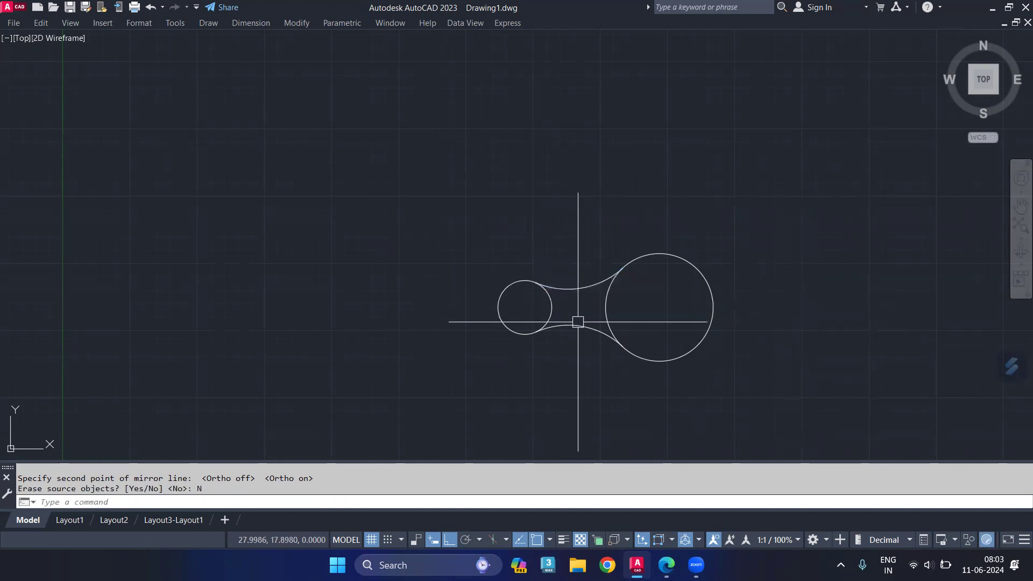
Trim away the inner arcs of the small and large circles.
{"action": "type", "text": "tr"}
{"action": "key", "text": "Return"}
{"action": "left_click", "coordinate": [606, 308]}
{"action": "left_click", "coordinate": [549, 302]}
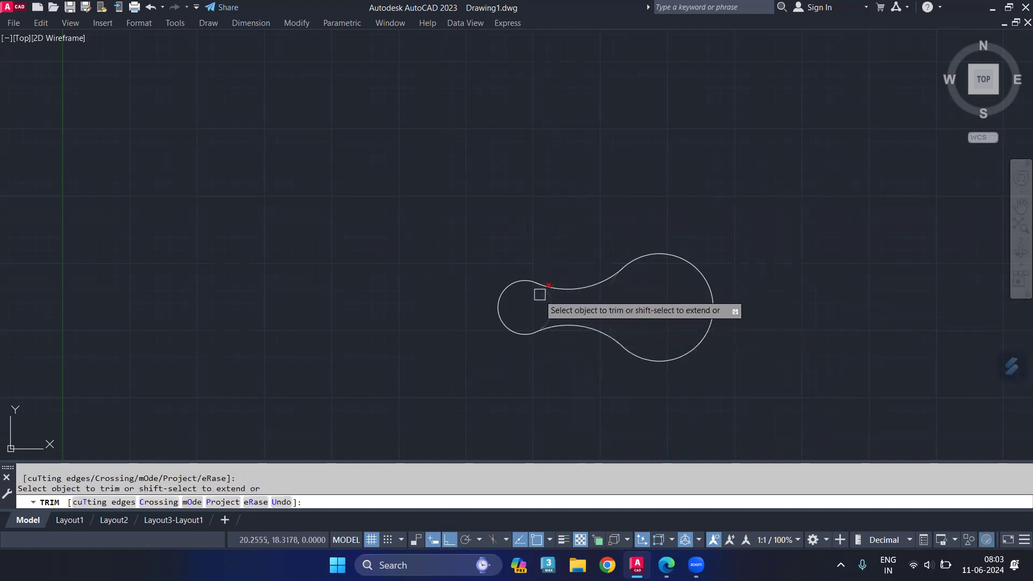
{"action": "left_click_drag", "start_coordinate": [541, 296], "coordinate": [591, 316]}
{"action": "key", "text": "Return"}
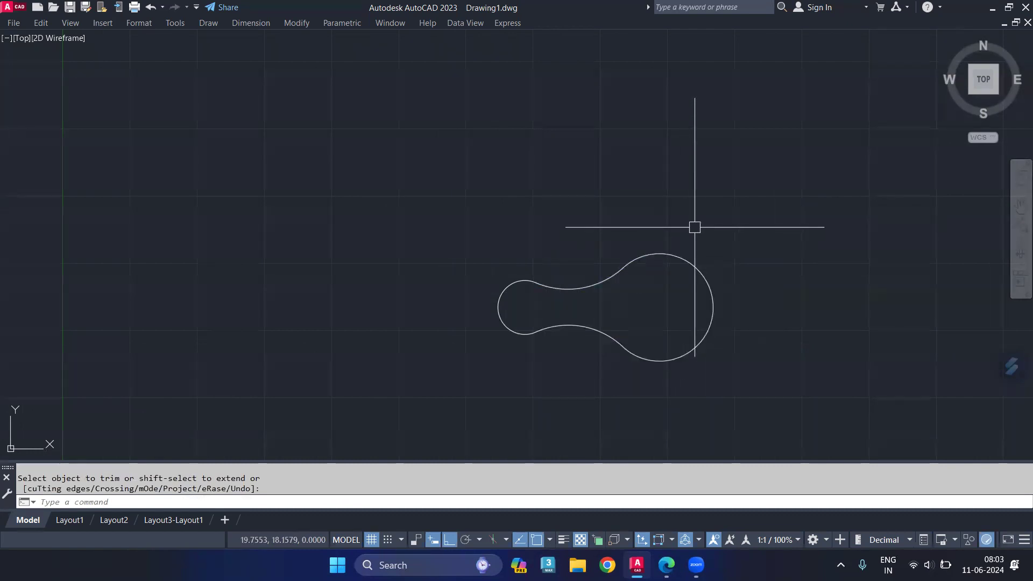
Join the four remaining curves into one closed bulb-shaped polyline.
{"action": "type", "text": "j"}
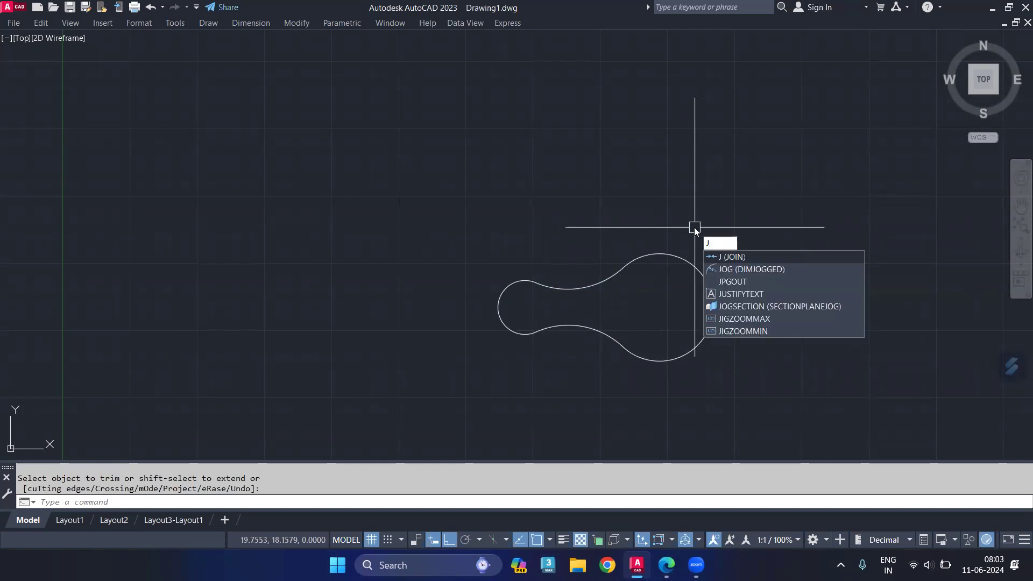
{"action": "key", "text": "Return"}
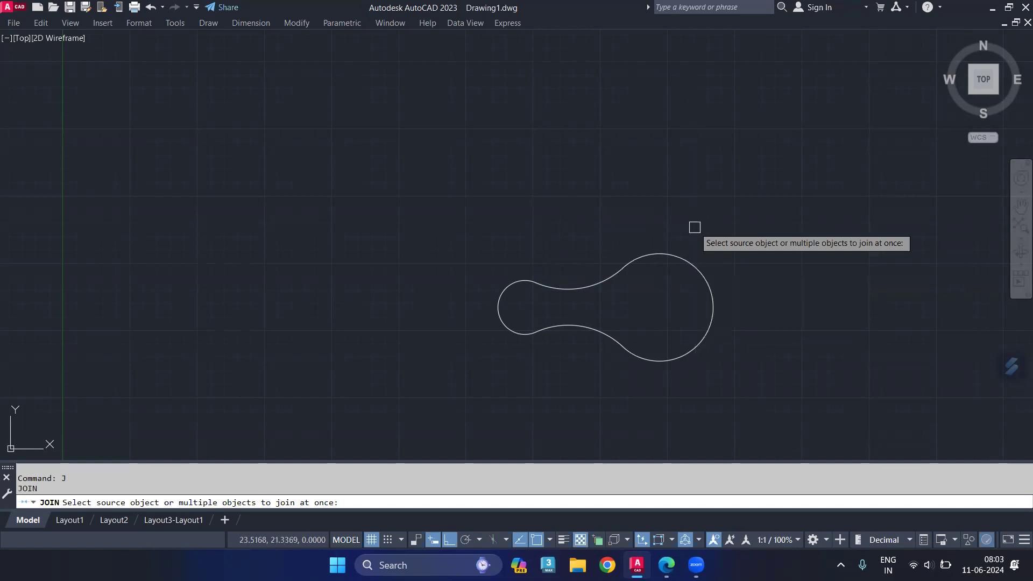
{"action": "left_click", "coordinate": [740, 185]}
{"action": "left_click", "coordinate": [501, 365]}
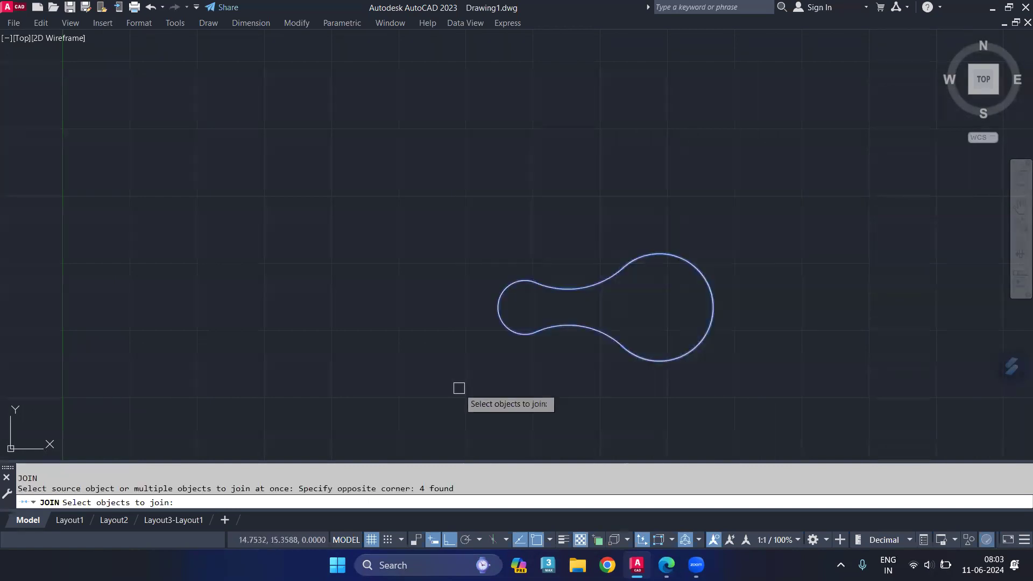
{"action": "key", "text": "Return"}
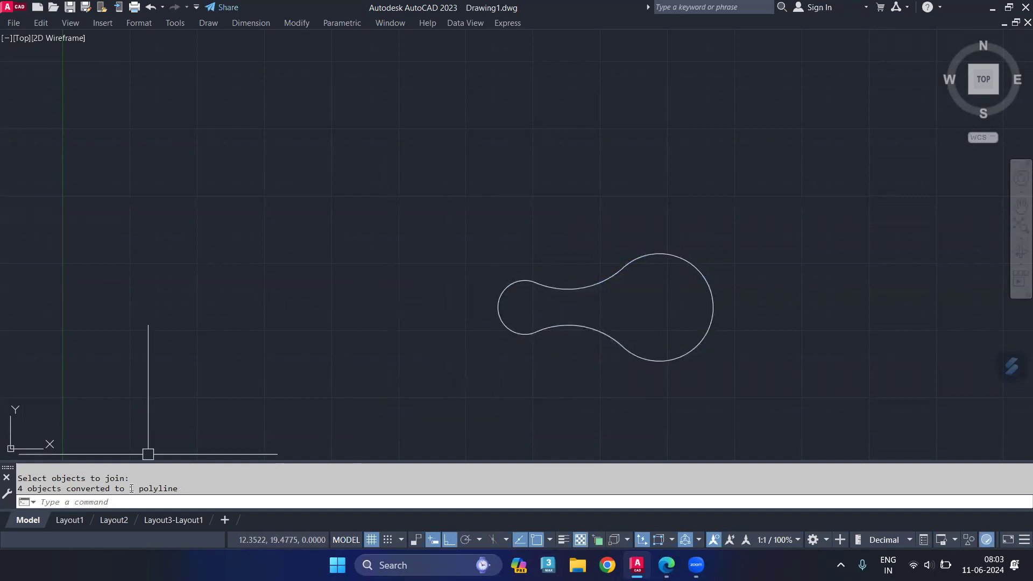
{"action": "left_click", "coordinate": [503, 322]}
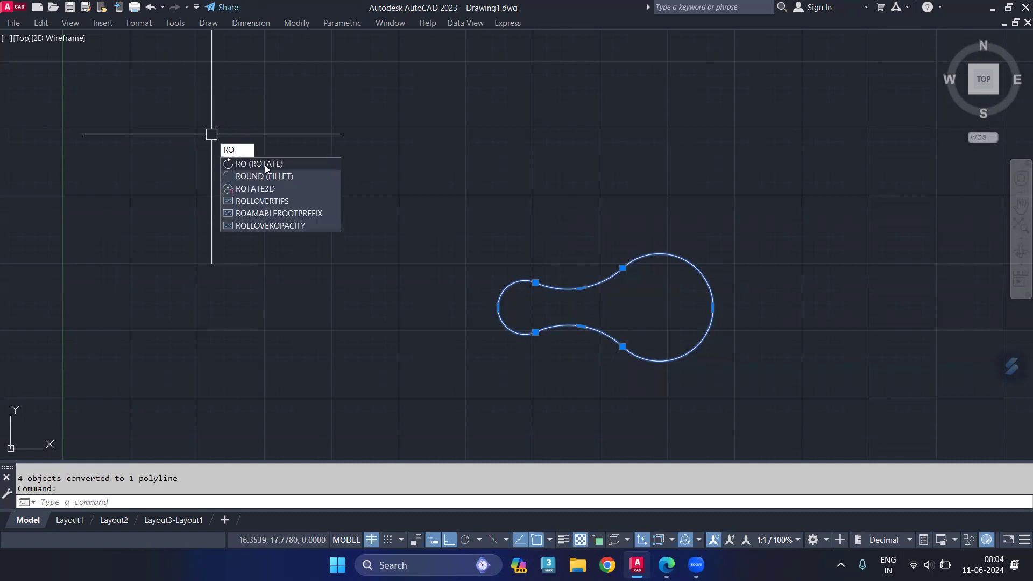
Rotate a copy of the bulb outline 60° about the small circle's centre.
{"action": "left_click", "coordinate": [264, 164]}
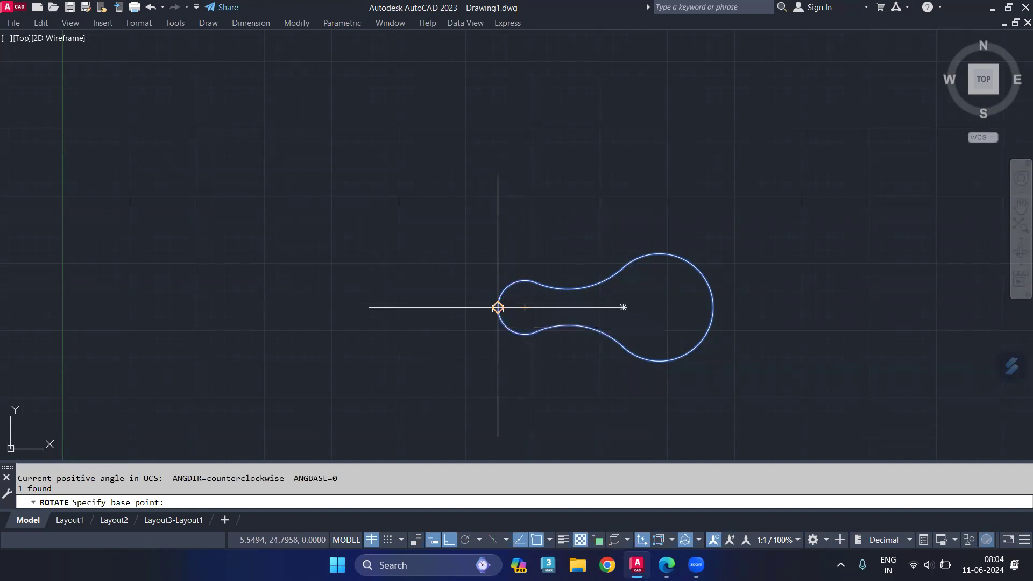
{"action": "left_click", "coordinate": [524, 307]}
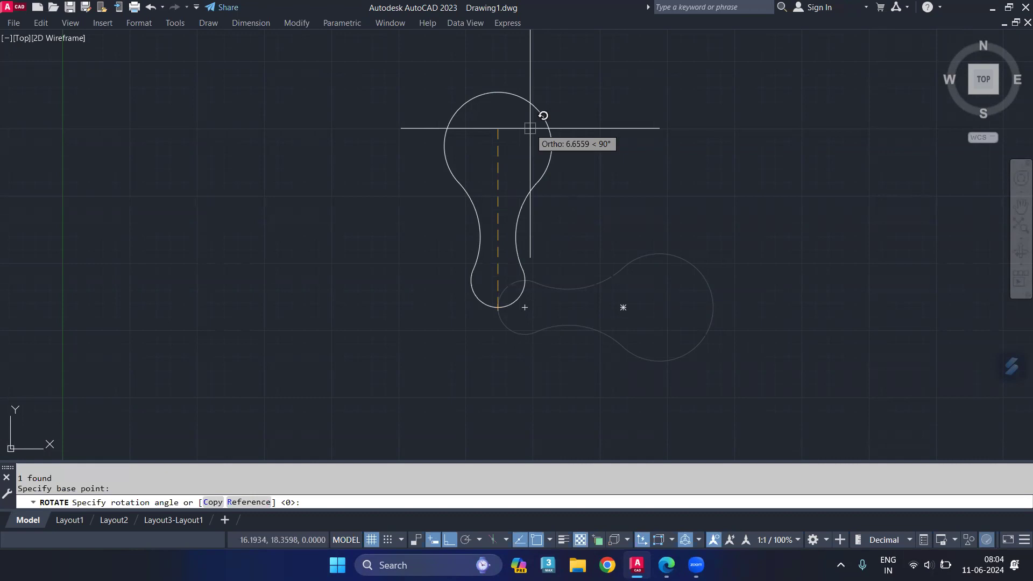
{"action": "type", "text": "c"}
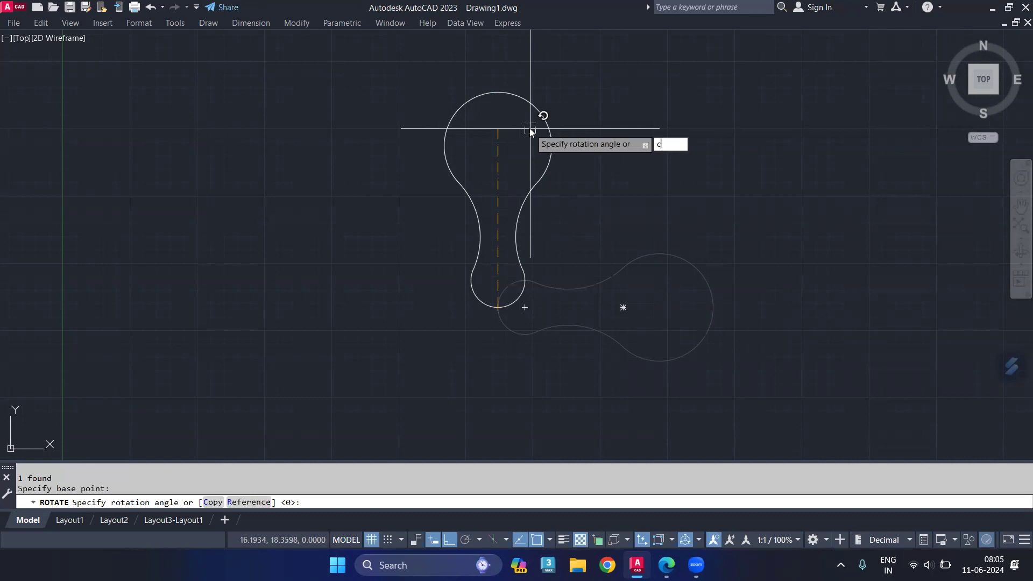
{"action": "key", "text": "Return"}
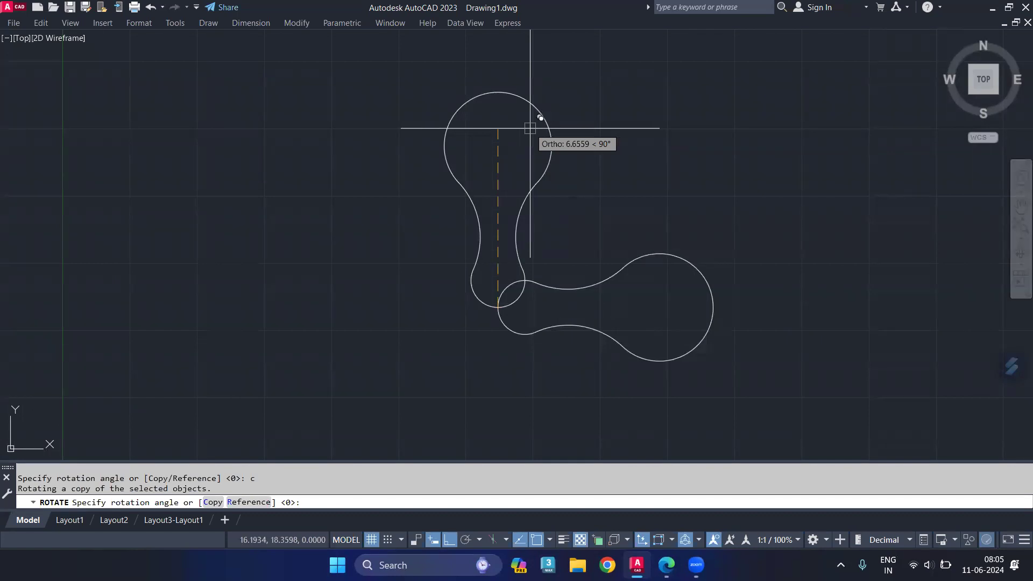
{"action": "type", "text": "60"}
{"action": "key", "text": "Return"}
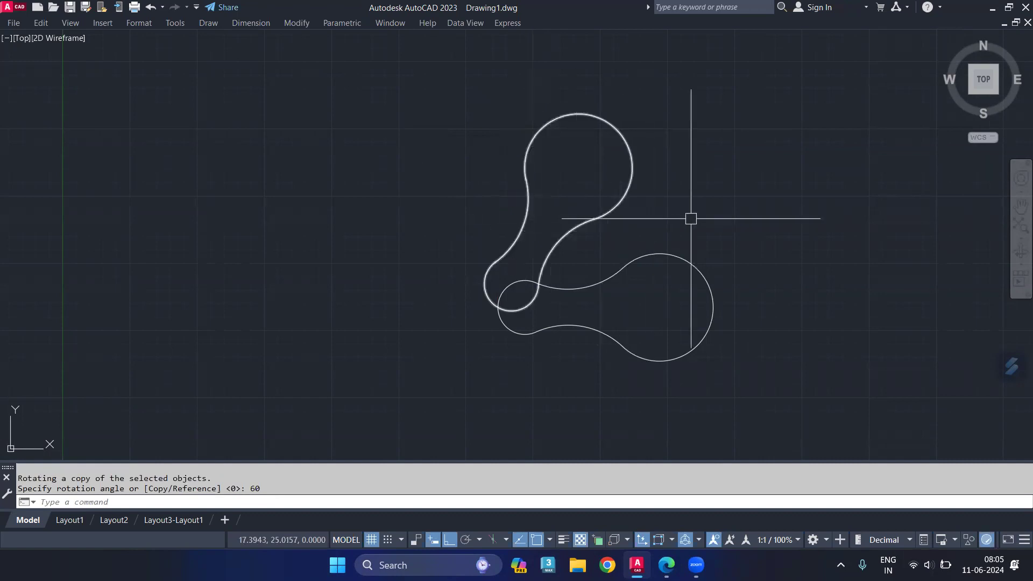
{"action": "left_click", "coordinate": [742, 164]}
{"action": "left_click", "coordinate": [400, 314]}
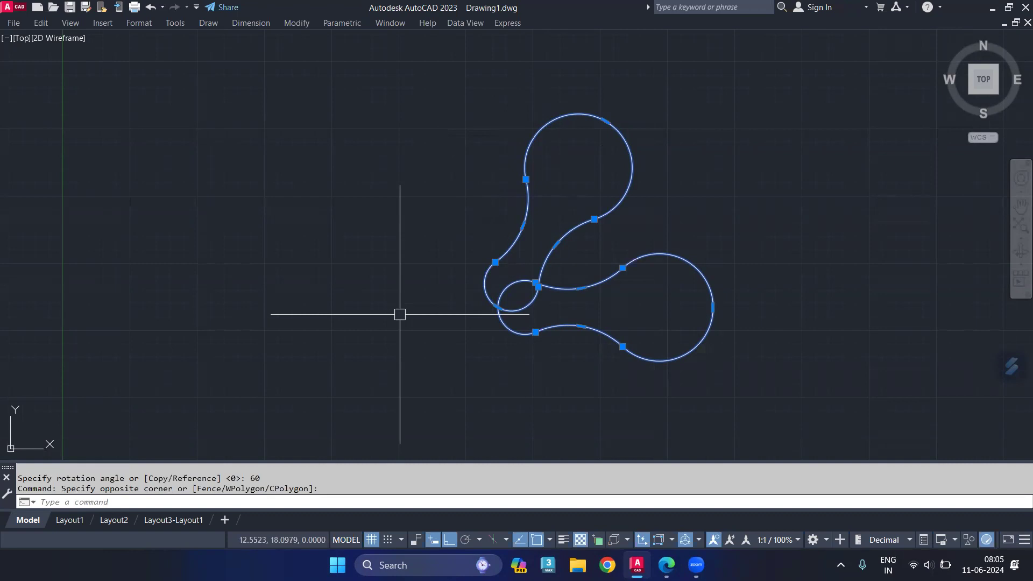
Rotate copies of both bulb outlines 120° about their shared small-end centre.
{"action": "key", "text": "Return"}
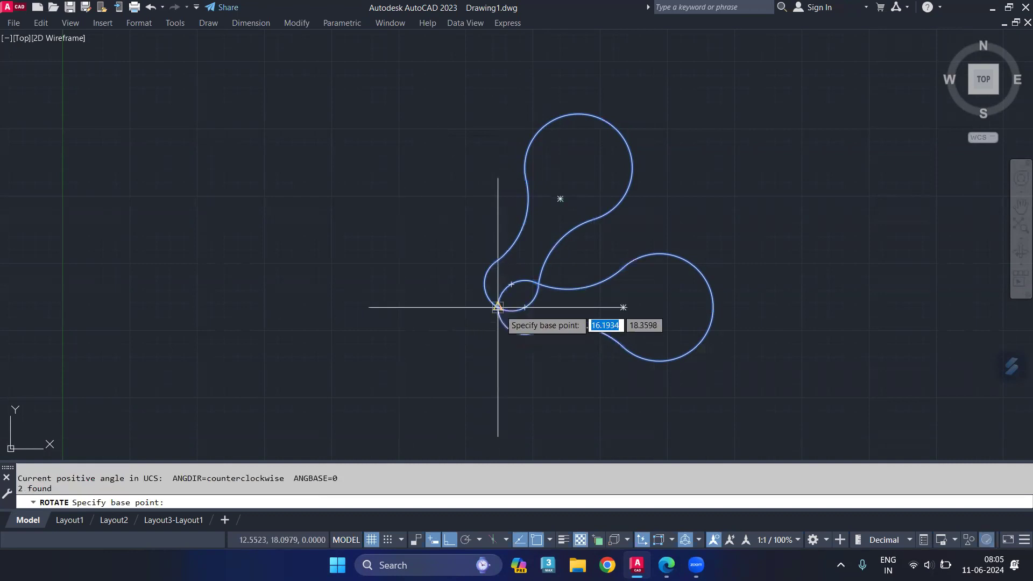
{"action": "left_click", "coordinate": [498, 308]}
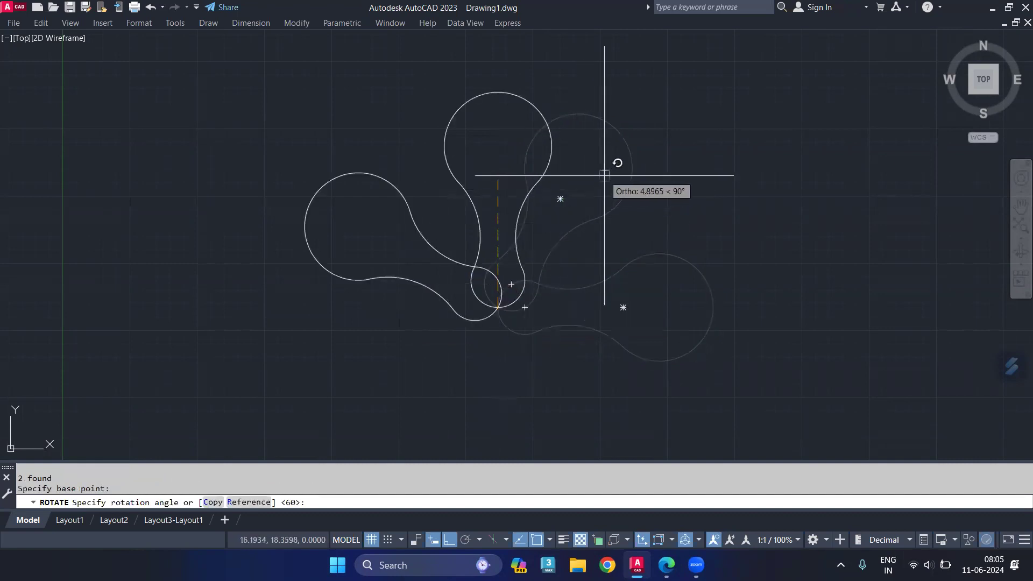
{"action": "type", "text": "c"}
{"action": "key", "text": "Return"}
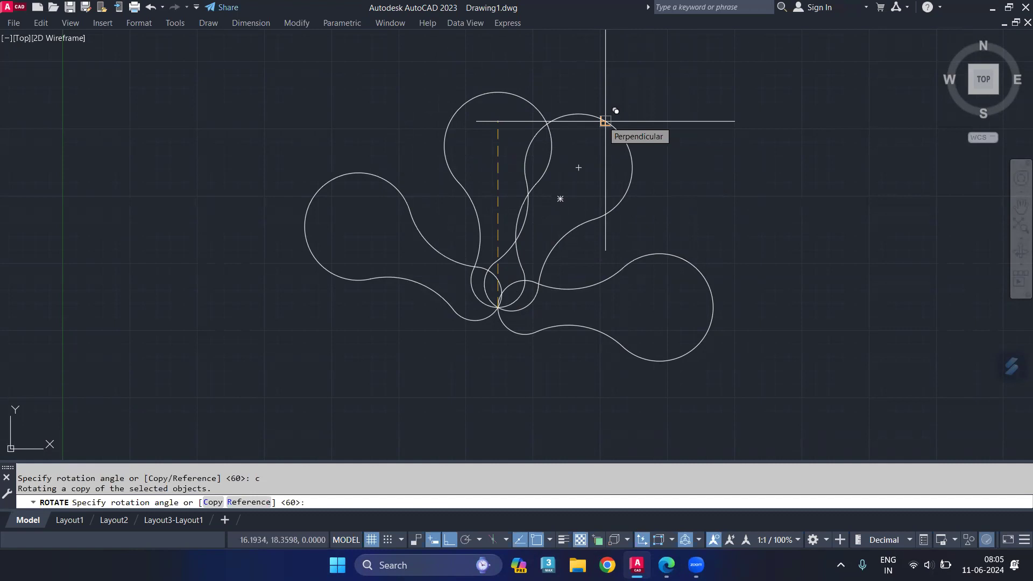
{"action": "type", "text": "120"}
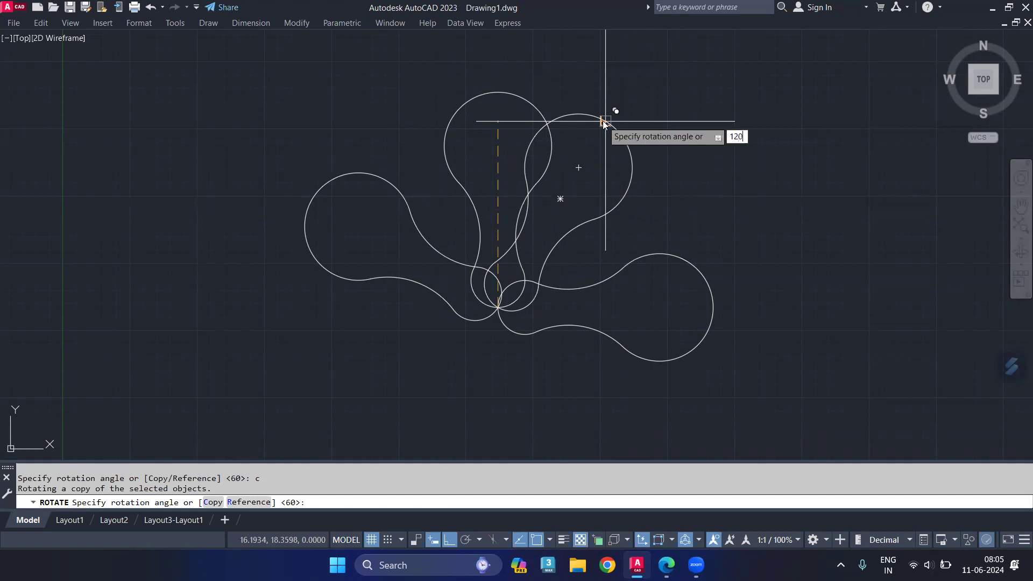
{"action": "key", "text": "Return"}
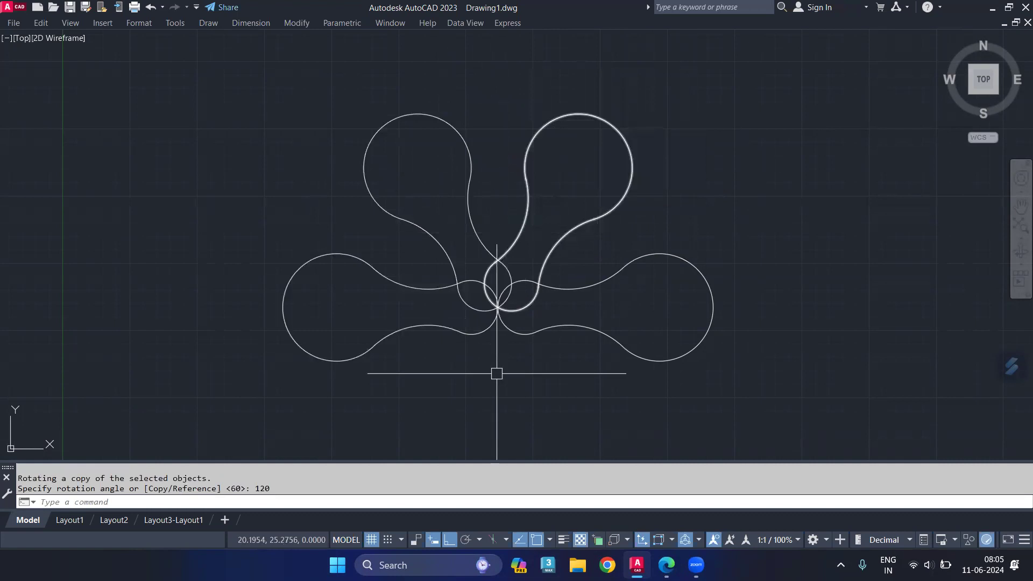
{"action": "middle_click_drag", "start_coordinate": [502, 415], "coordinate": [503, 321]}
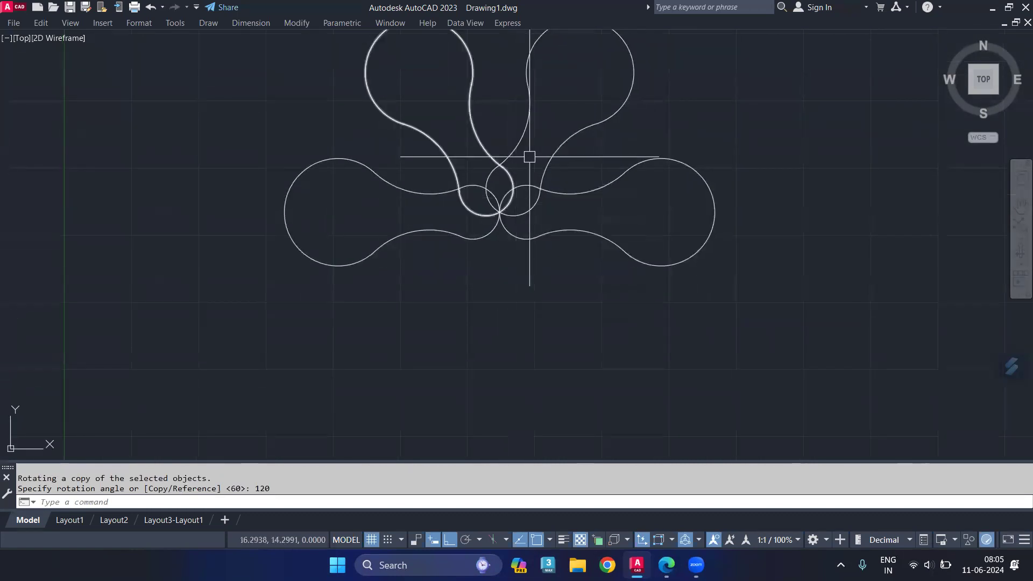
Rotate a copy of the four lobes 240° about their shared centre, making six lobes.
{"action": "left_click", "coordinate": [596, 79]}
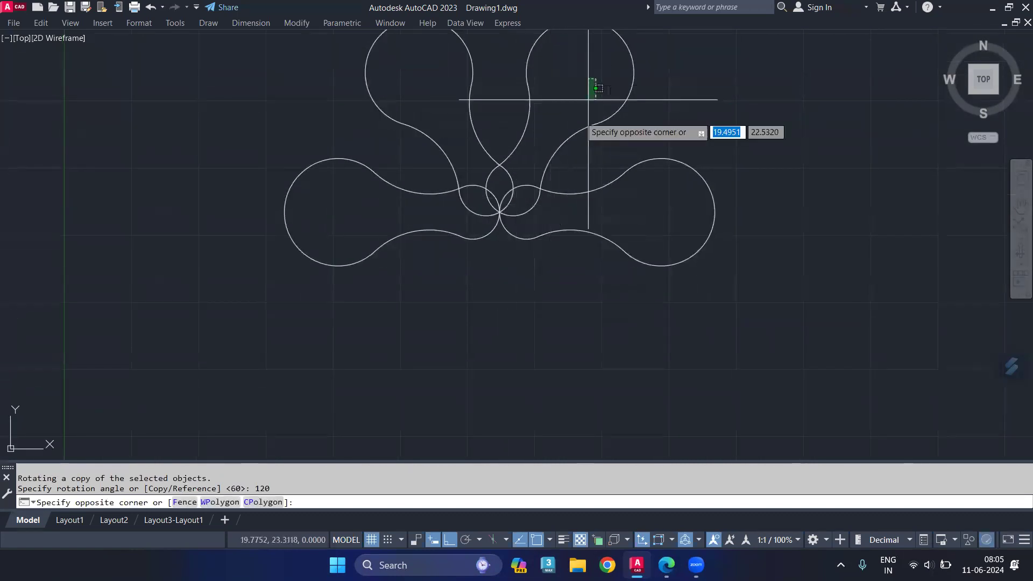
{"action": "left_click", "coordinate": [446, 271]}
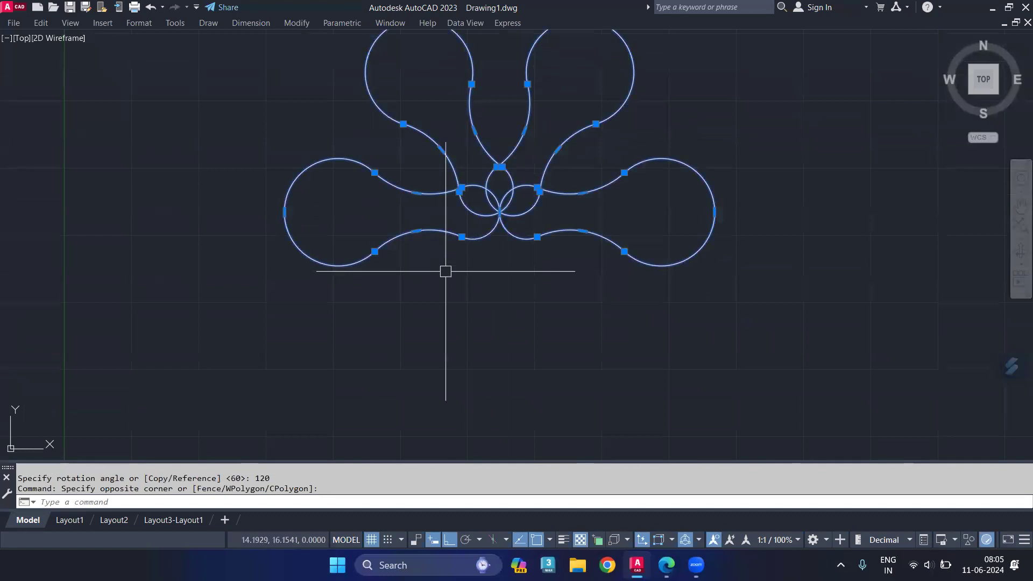
{"action": "key", "text": "Return"}
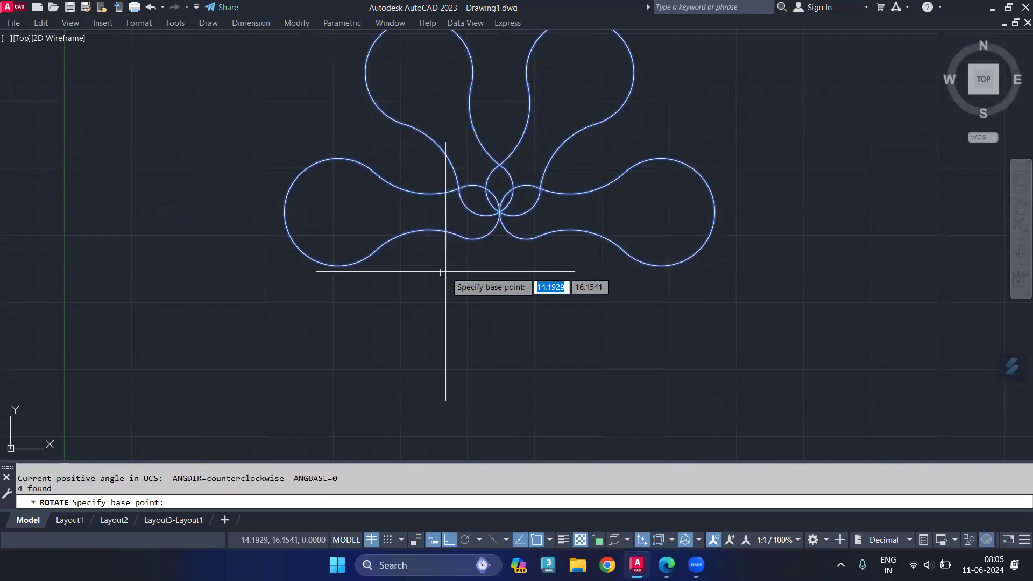
{"action": "left_click", "coordinate": [499, 212]}
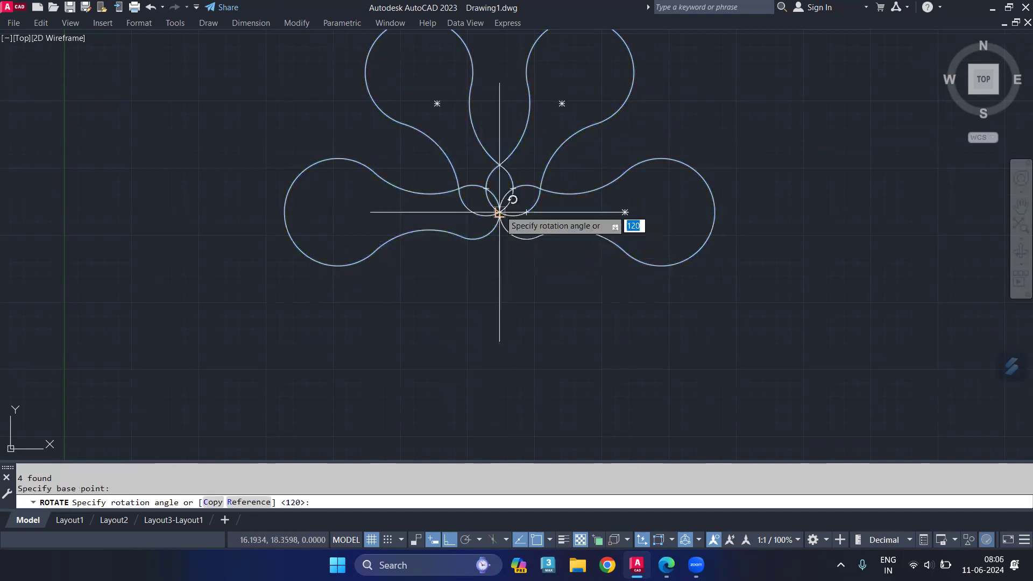
{"action": "type", "text": "c"}
{"action": "key", "text": "Return"}
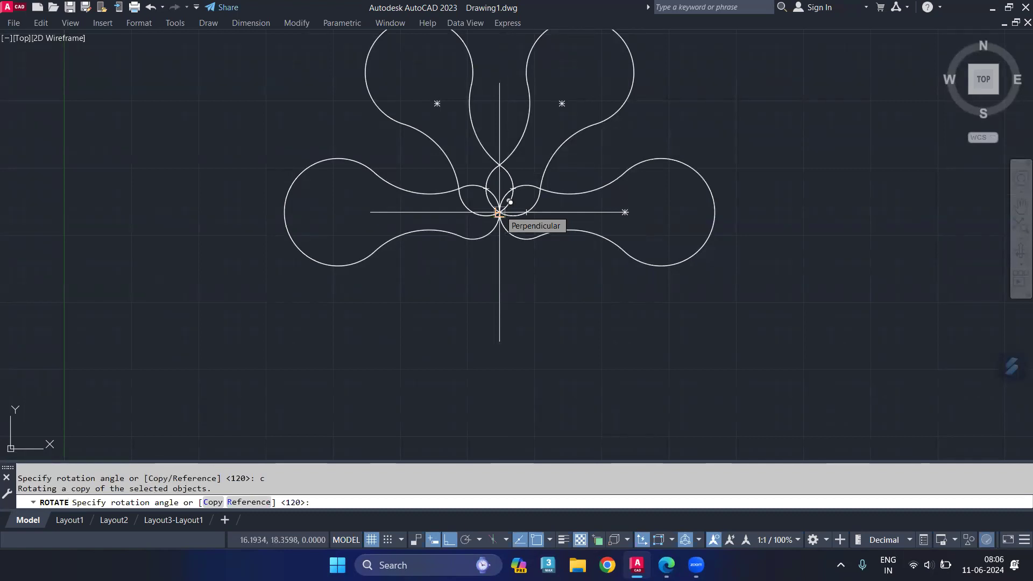
{"action": "type", "text": "240"}
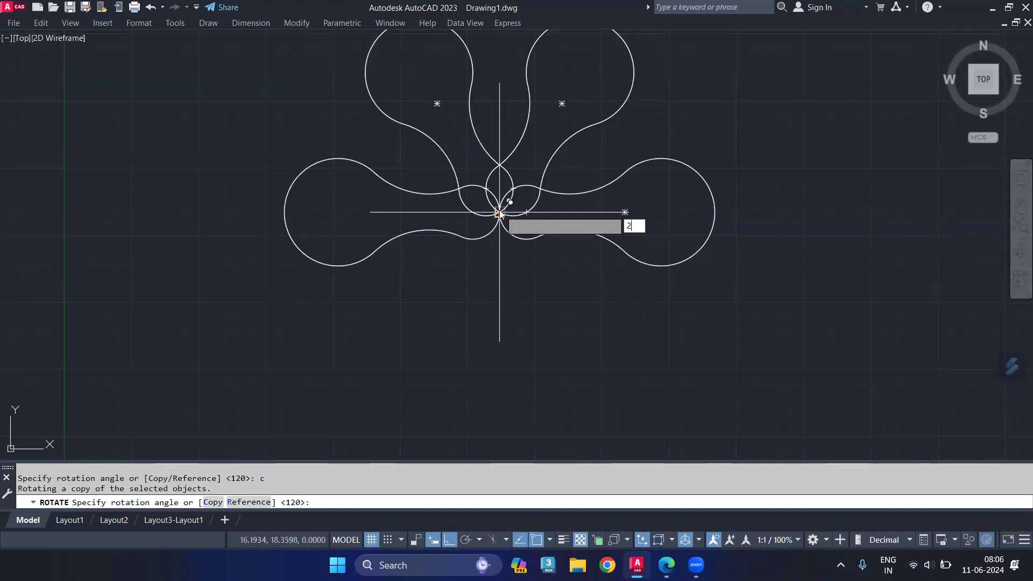
{"action": "key", "text": "Return"}
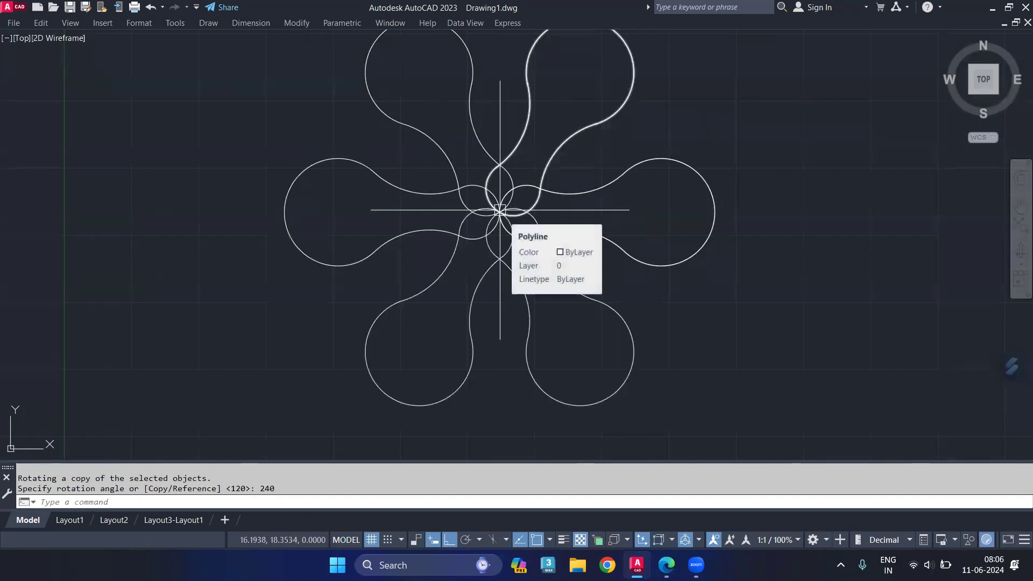
{"action": "middle_click_drag", "start_coordinate": [756, 148], "coordinate": [738, 238]}
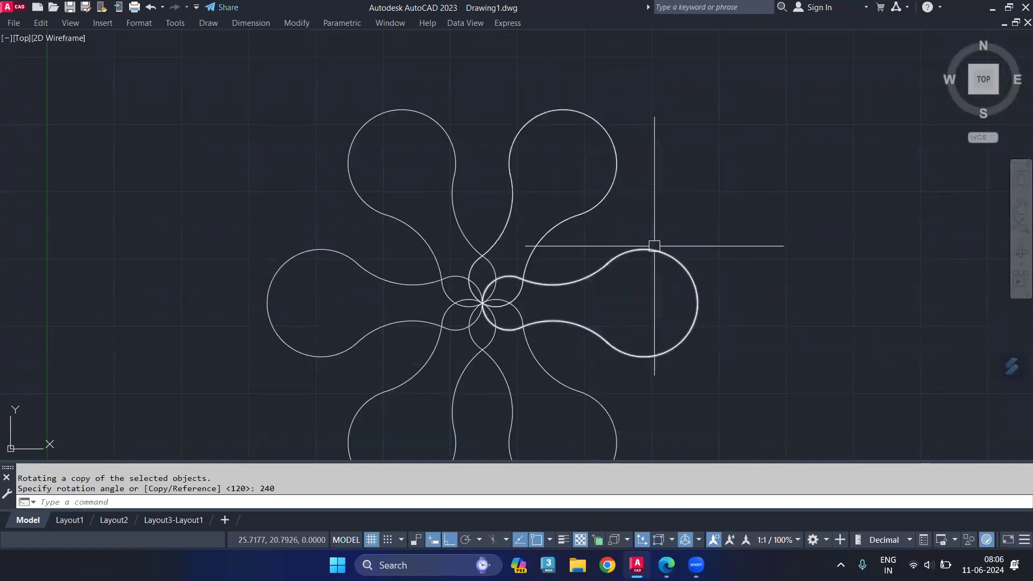
{"action": "middle_click_drag", "start_coordinate": [772, 315], "coordinate": [790, 274]}
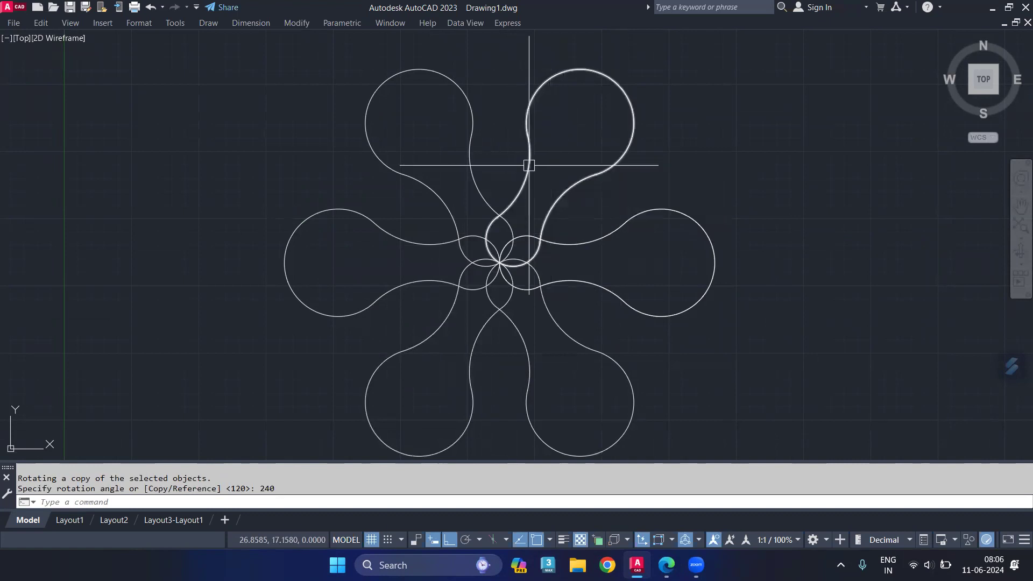
Select the whole six-lobed flower and explode it with X into separate curves.
{"action": "scroll", "coordinate": [585, 148], "scroll_direction": "down", "scroll_amount": 1}
{"action": "scroll", "coordinate": [612, 148], "scroll_direction": "down", "scroll_amount": 2}
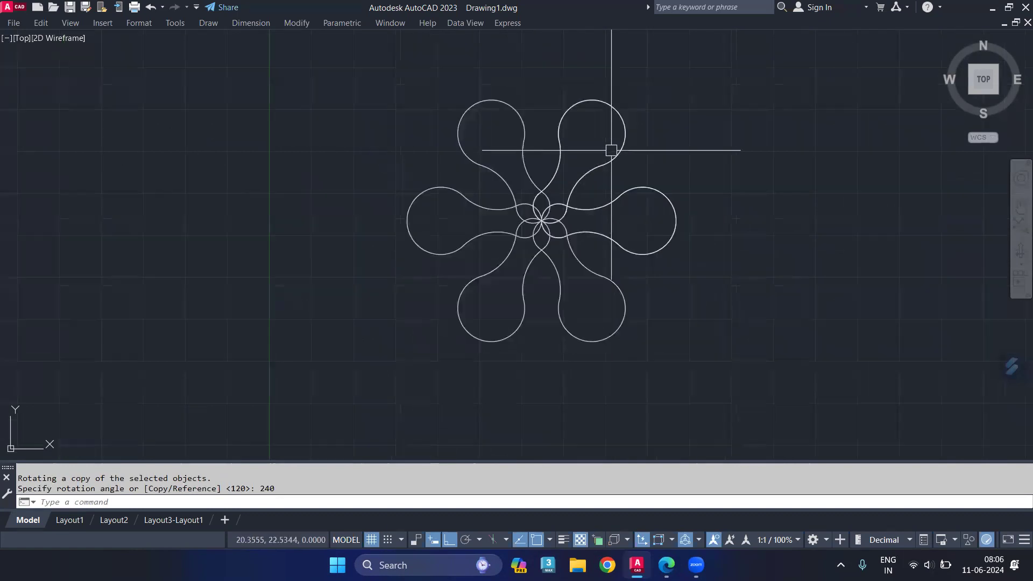
{"action": "scroll", "coordinate": [624, 150], "scroll_direction": "down", "scroll_amount": 1}
{"action": "left_click", "coordinate": [708, 97]}
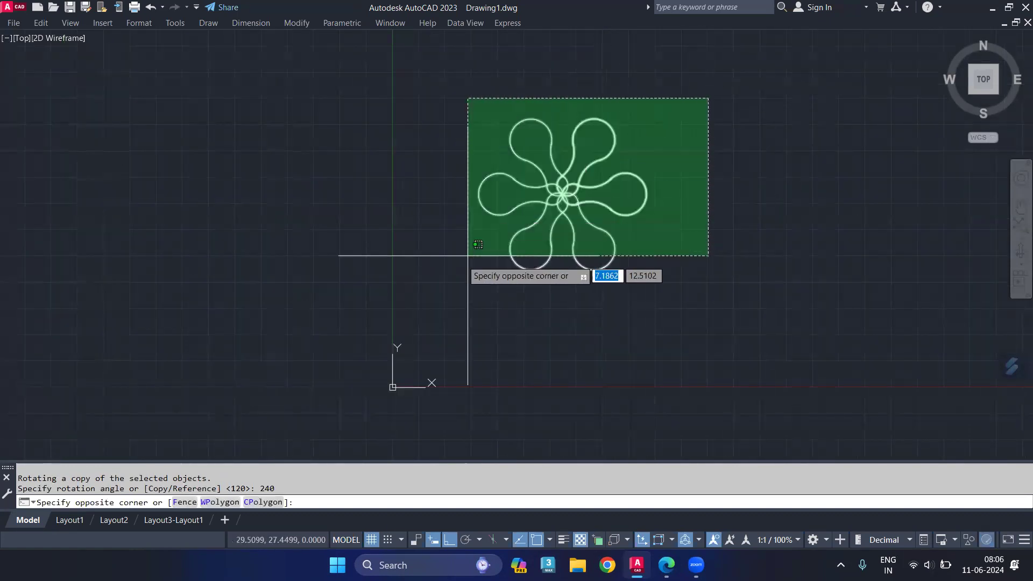
{"action": "left_click", "coordinate": [424, 293]}
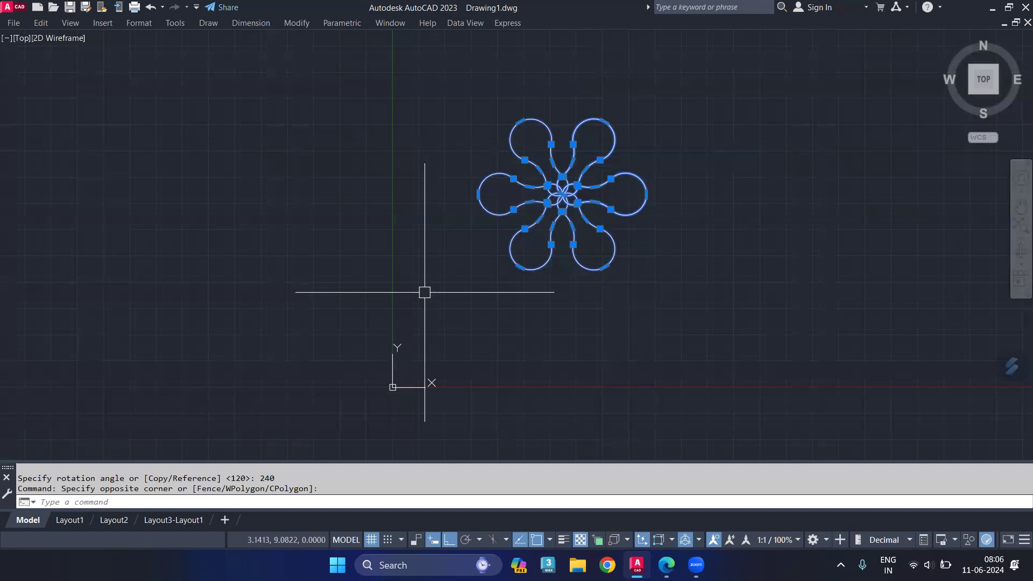
{"action": "type", "text": "x"}
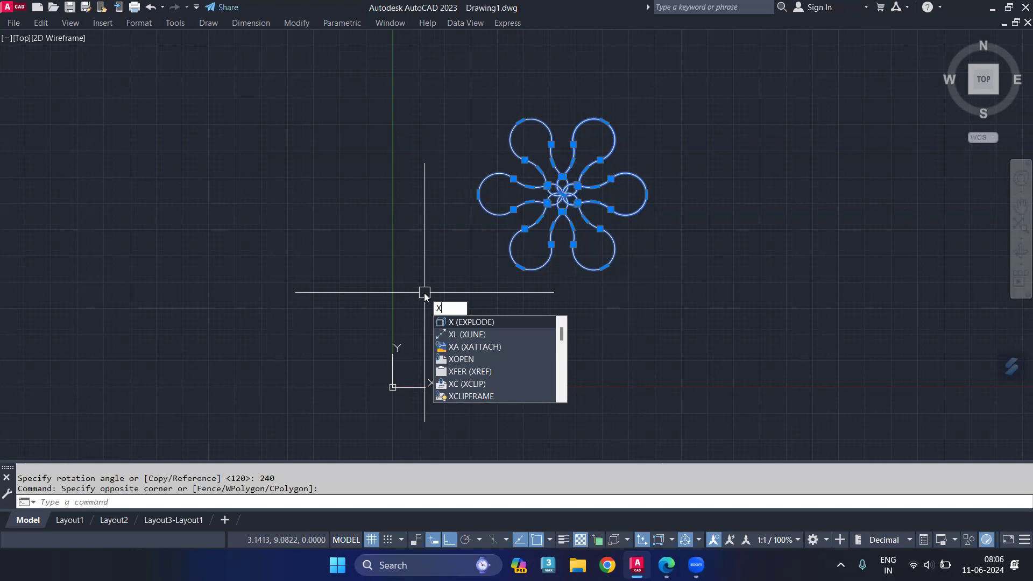
{"action": "key", "text": "Return"}
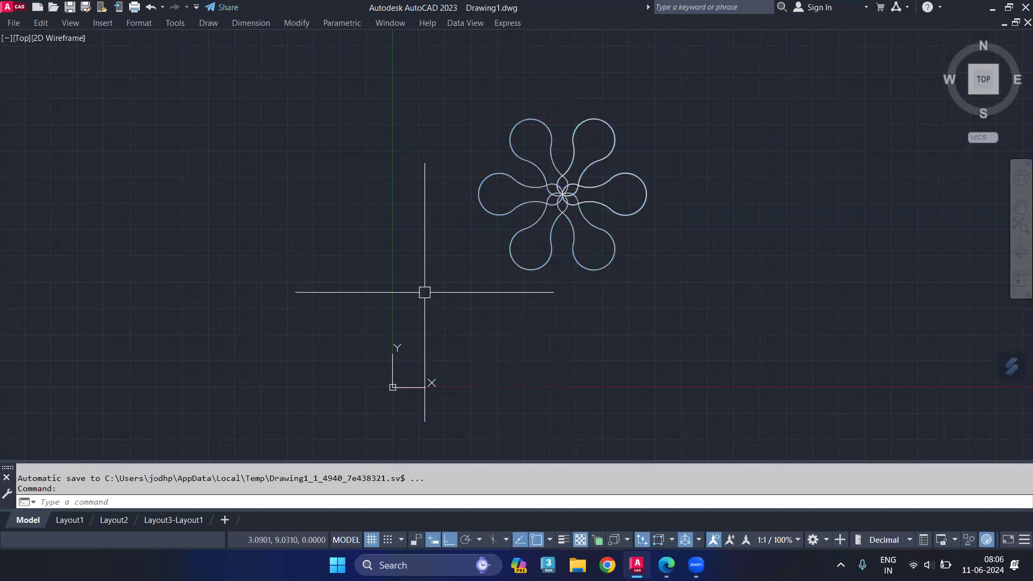
{"action": "left_click", "coordinate": [666, 89]}
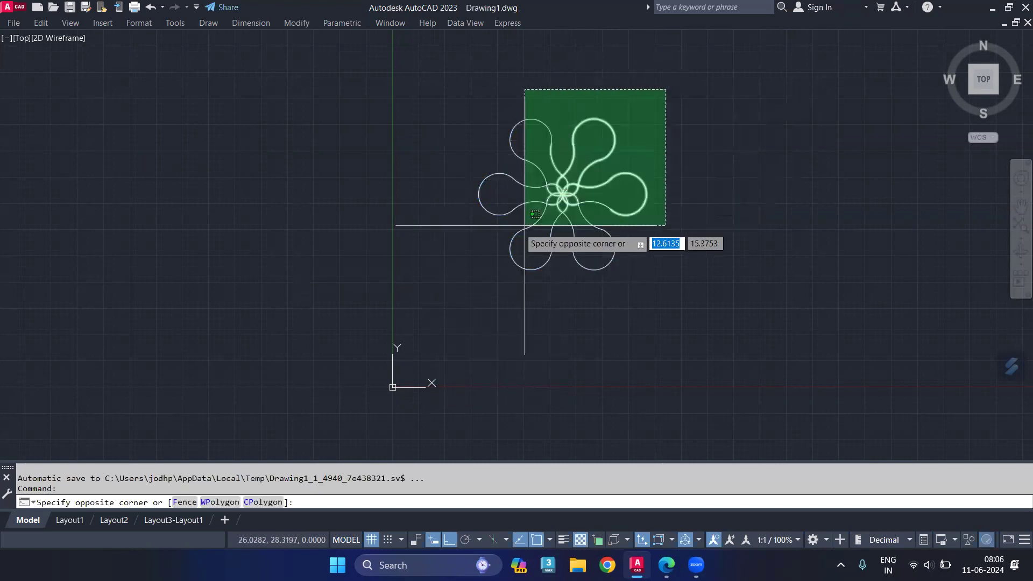
Delete the flower's 8 duplicate curves with OVERKILL (OV).
{"action": "left_click", "coordinate": [436, 282]}
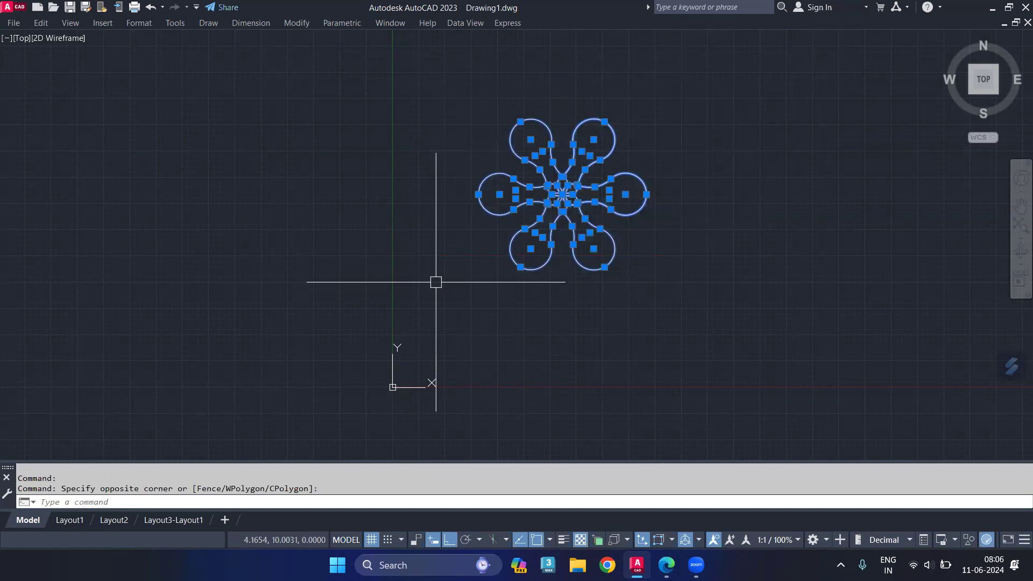
{"action": "type", "text": "O"}
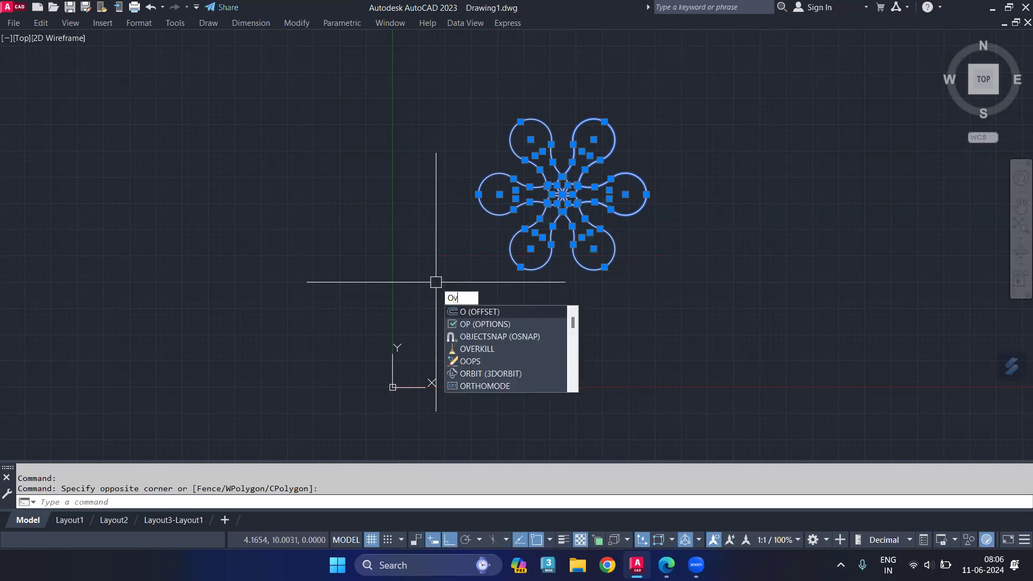
{"action": "type", "text": "V"}
{"action": "key", "text": "Return"}
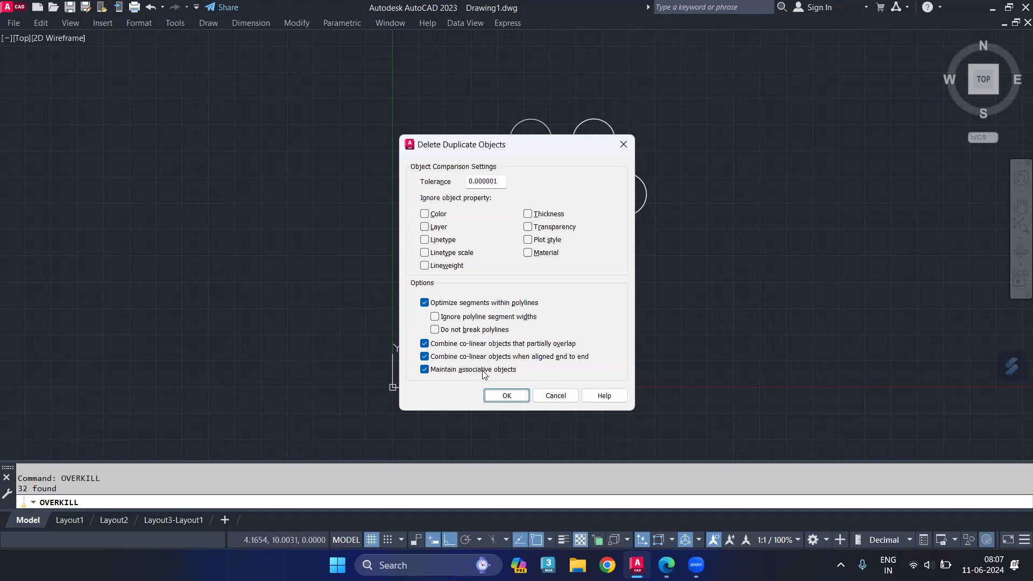
{"action": "left_click", "coordinate": [498, 398]}
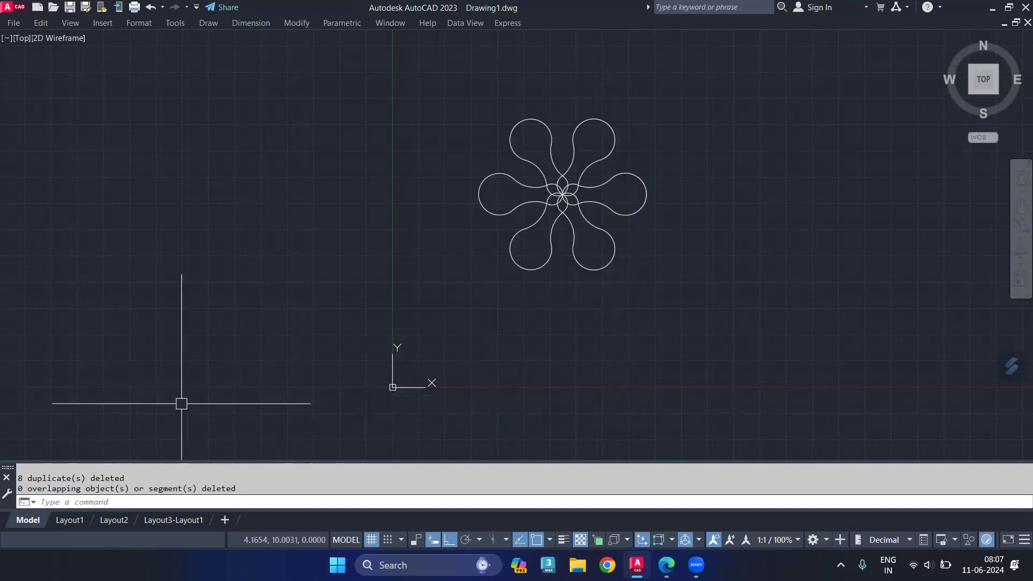
{"action": "scroll", "coordinate": [668, 175], "scroll_direction": "up", "scroll_amount": 2}
Join the flower's curves into polylines with J and check the petals.
{"action": "middle_click_drag", "start_coordinate": [640, 157], "coordinate": [657, 173]}
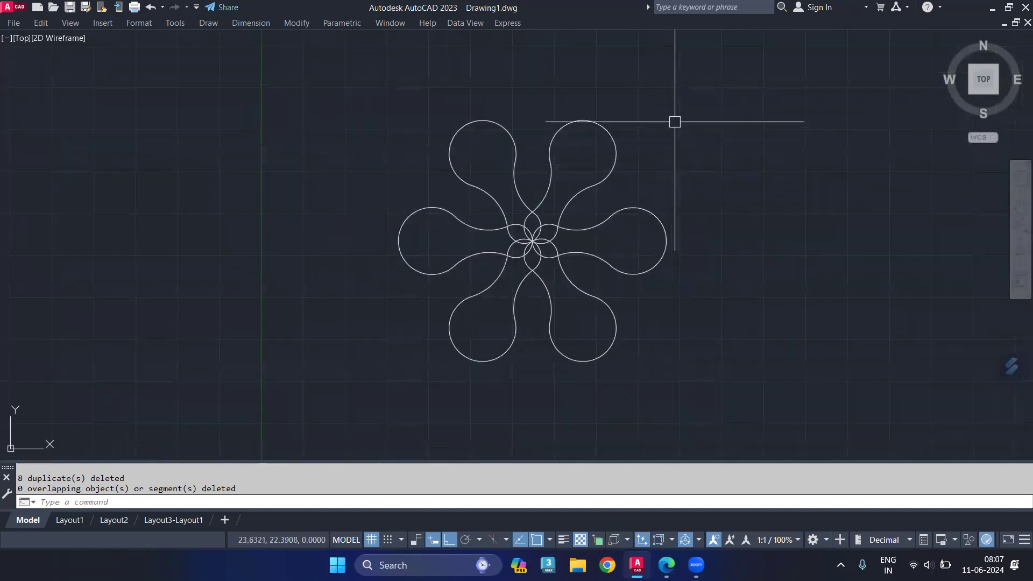
{"action": "left_click", "coordinate": [703, 68]}
{"action": "left_click", "coordinate": [292, 391]}
{"action": "key", "text": "j"}
{"action": "key", "text": "Return"}
{"action": "left_click", "coordinate": [462, 300]}
{"action": "left_click", "coordinate": [468, 172]}
{"action": "left_click", "coordinate": [544, 160]}
{"action": "left_click", "coordinate": [627, 205]}
{"action": "left_click", "coordinate": [604, 329]}
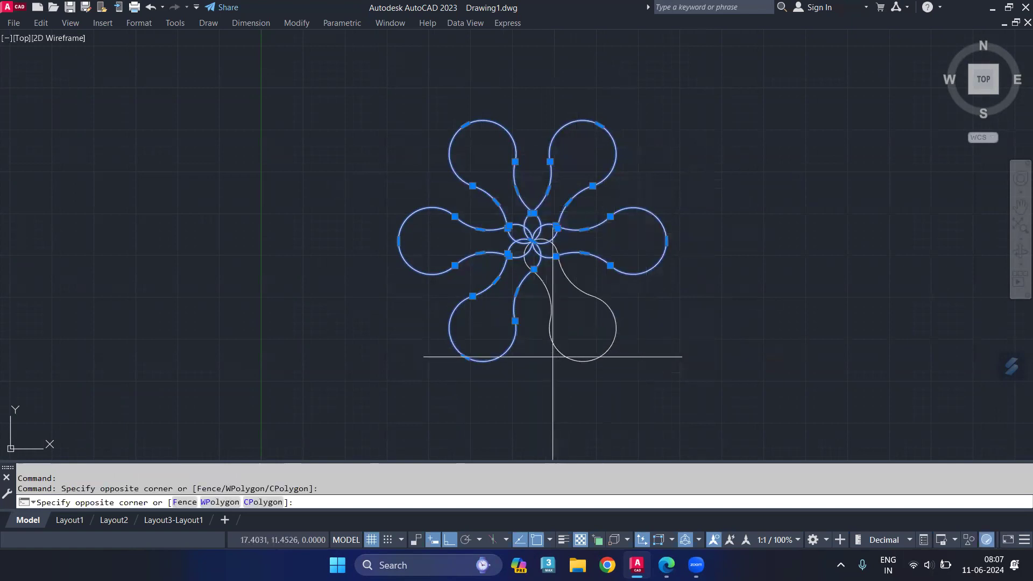
{"action": "key", "text": "Escape"}
Trim the overlapping inner arcs above and left of the flower centre.
{"action": "scroll", "coordinate": [521, 219], "scroll_direction": "up", "scroll_amount": 3}
{"action": "scroll", "coordinate": [524, 226], "scroll_direction": "up", "scroll_amount": 2}
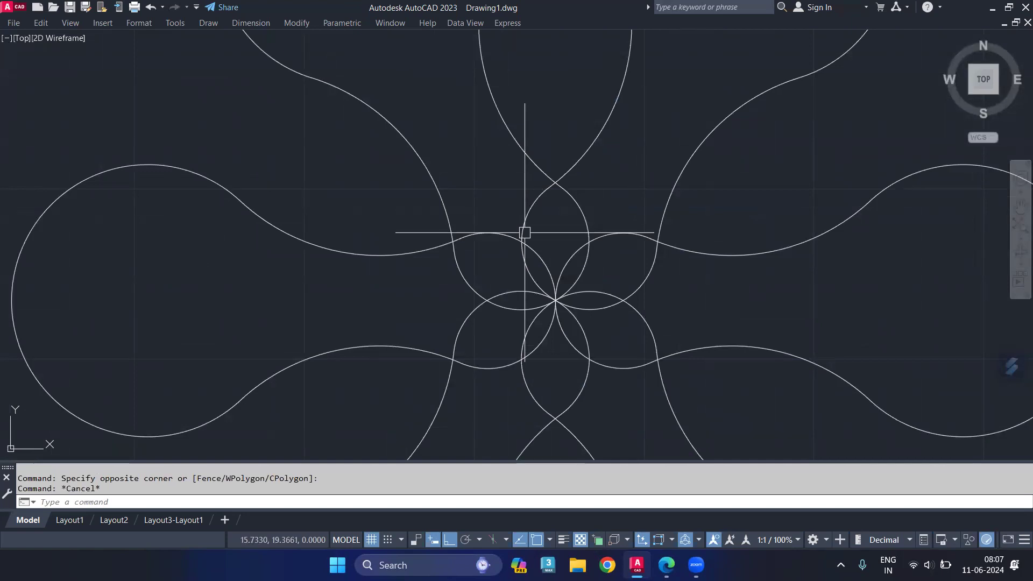
{"action": "type", "text": "TR"}
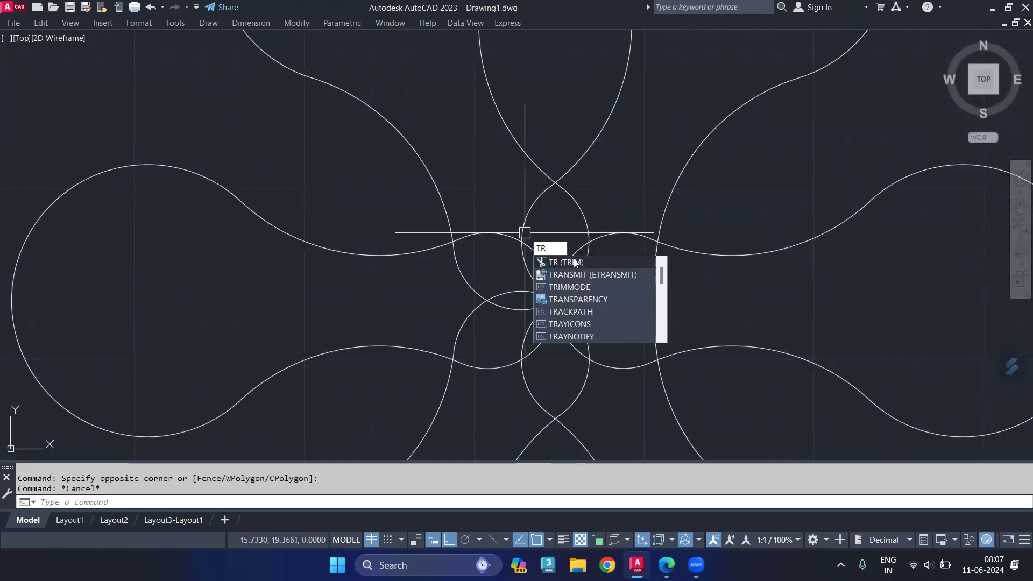
{"action": "left_click", "coordinate": [575, 262]}
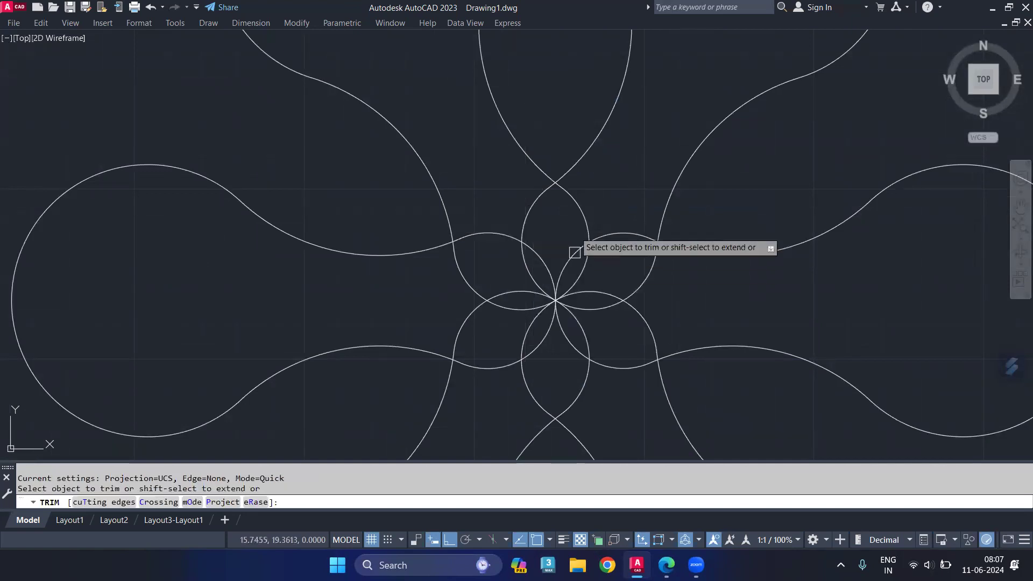
{"action": "left_click", "coordinate": [575, 203]}
{"action": "left_click", "coordinate": [538, 202]}
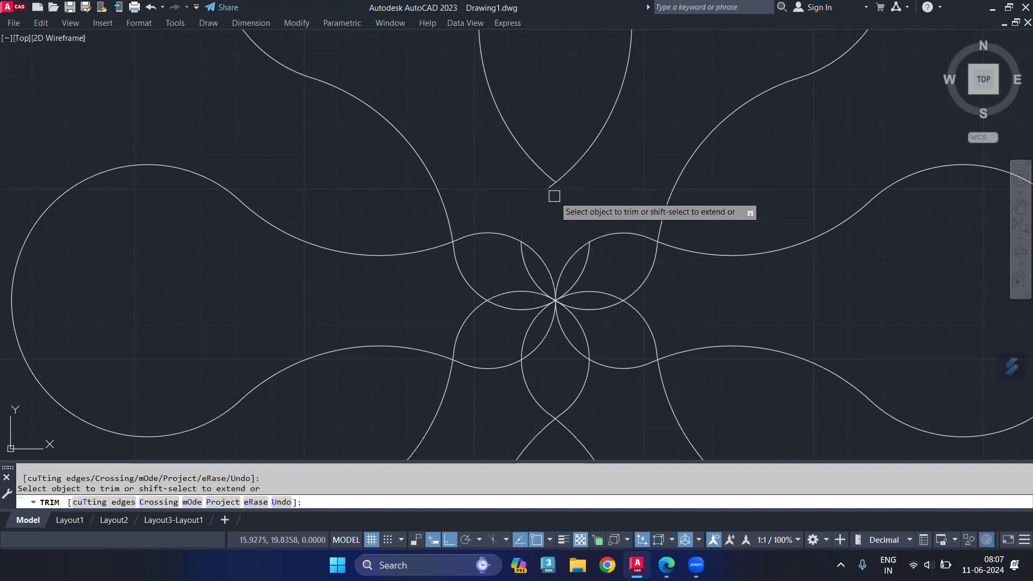
{"action": "left_click", "coordinate": [490, 234]}
{"action": "left_click", "coordinate": [453, 258]}
{"action": "left_click", "coordinate": [457, 314]}
{"action": "left_click", "coordinate": [455, 350]}
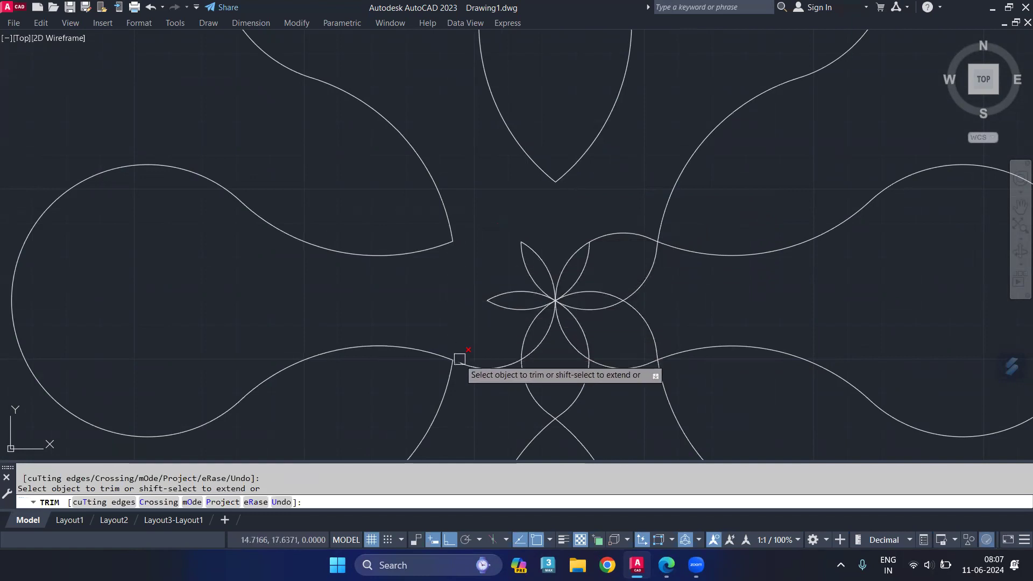
Trim the remaining overlapping arcs below and right of the centre.
{"action": "left_click", "coordinate": [525, 385]}
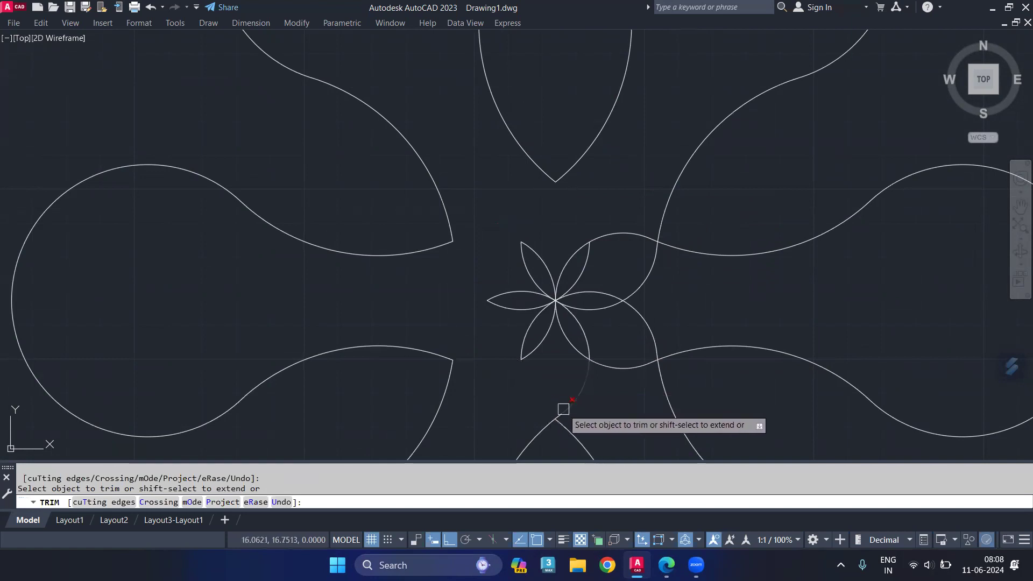
{"action": "left_click", "coordinate": [565, 404]}
{"action": "left_click", "coordinate": [650, 349]}
{"action": "left_click", "coordinate": [638, 295]}
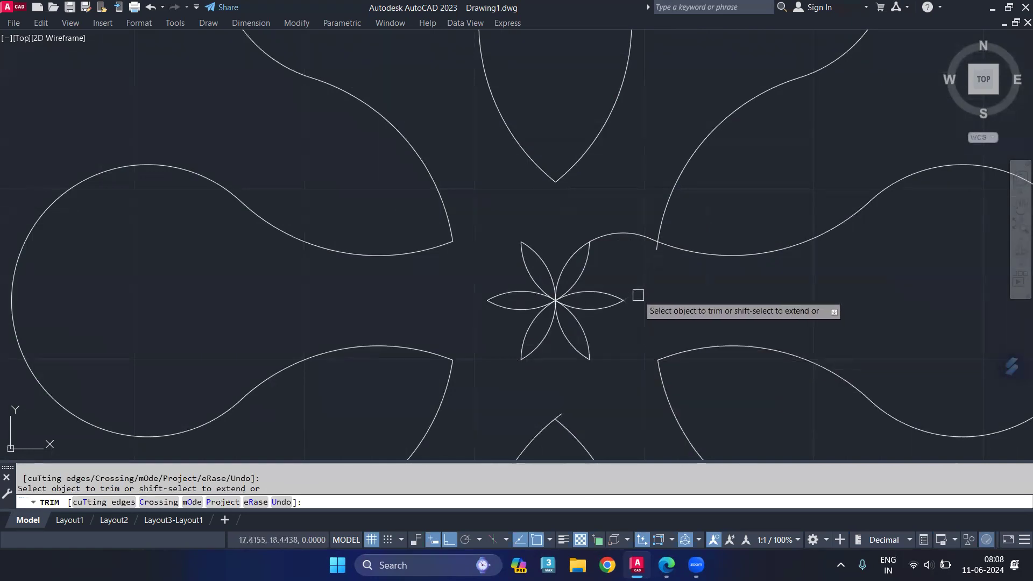
{"action": "left_click", "coordinate": [647, 238]}
{"action": "scroll", "coordinate": [650, 237], "scroll_direction": "down", "scroll_amount": 2}
{"action": "scroll", "coordinate": [653, 237], "scroll_direction": "down", "scroll_amount": 2}
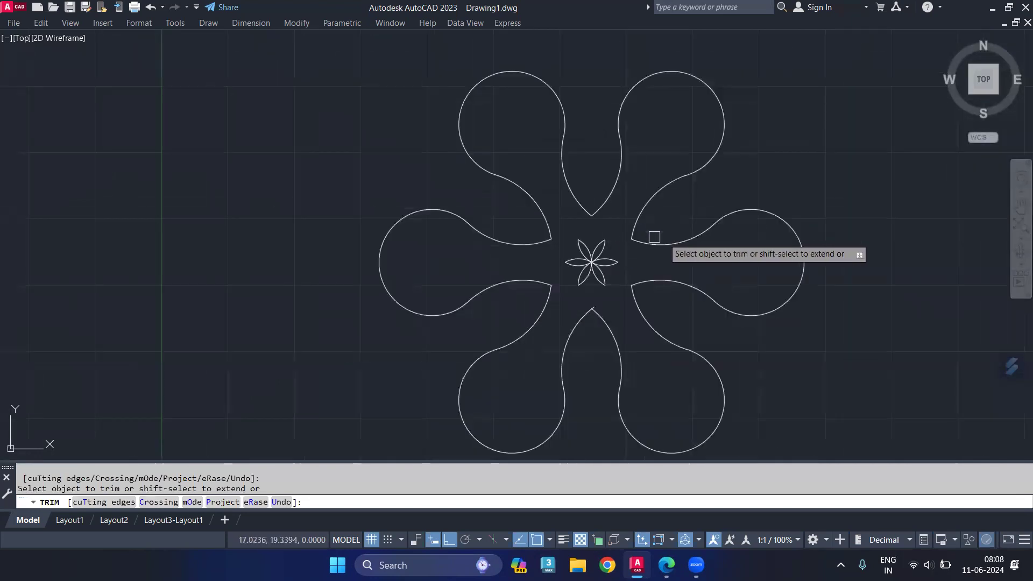
{"action": "middle_click_drag", "start_coordinate": [802, 360], "coordinate": [673, 328]}
{"action": "scroll", "coordinate": [457, 280], "scroll_direction": "up", "scroll_amount": 4}
{"action": "scroll", "coordinate": [476, 279], "scroll_direction": "up", "scroll_amount": 2}
{"action": "scroll", "coordinate": [483, 291], "scroll_direction": "down", "scroll_amount": 4}
{"action": "scroll", "coordinate": [489, 265], "scroll_direction": "down", "scroll_amount": 5}
Join the trimmed flower's 19 arcs into 3 polylines with J.
{"action": "key", "text": "Return"}
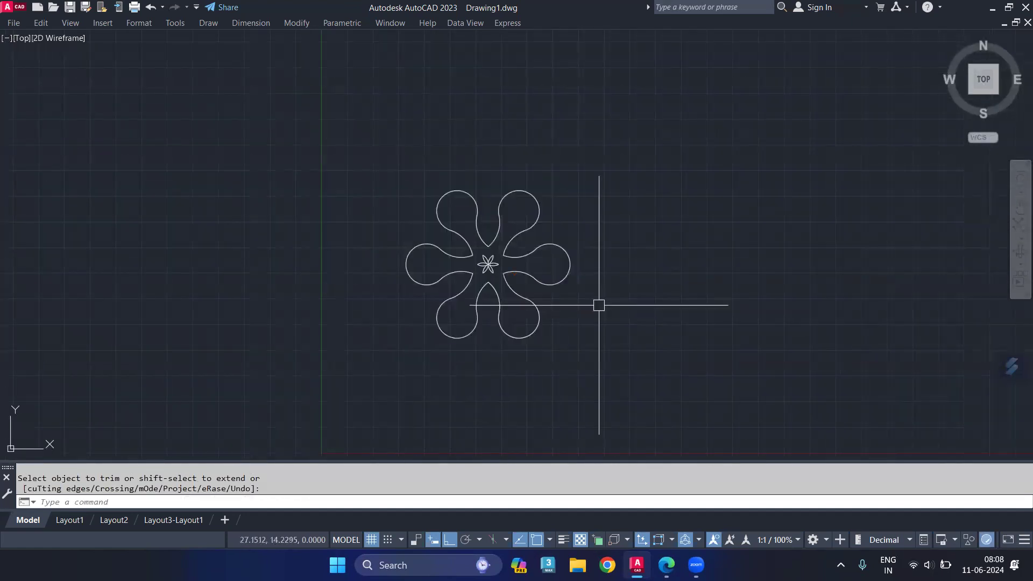
{"action": "left_click", "coordinate": [578, 143]}
{"action": "left_click", "coordinate": [387, 353]}
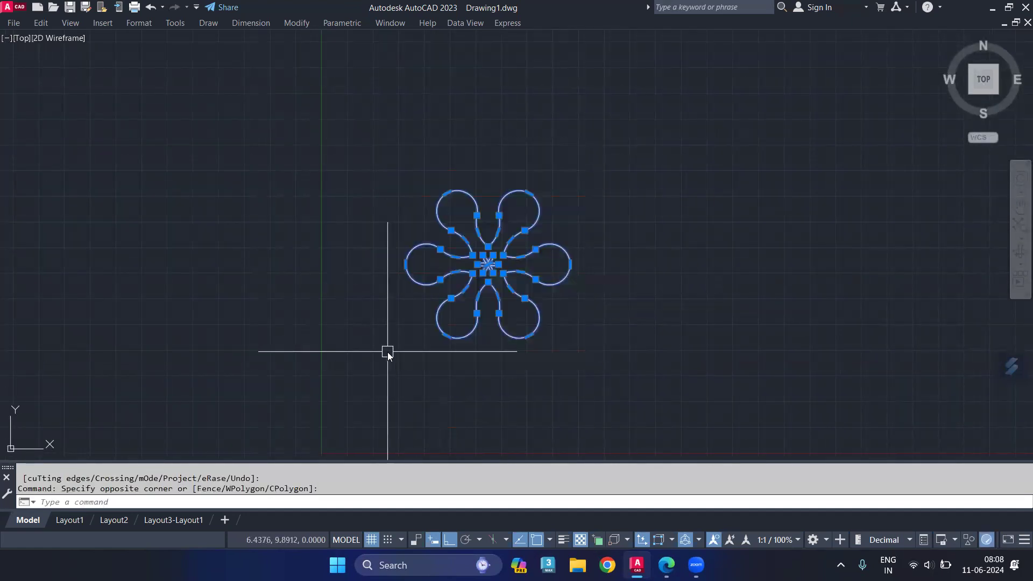
{"action": "type", "text": "j"}
{"action": "key", "text": "Return"}
{"action": "left_click", "coordinate": [413, 275]}
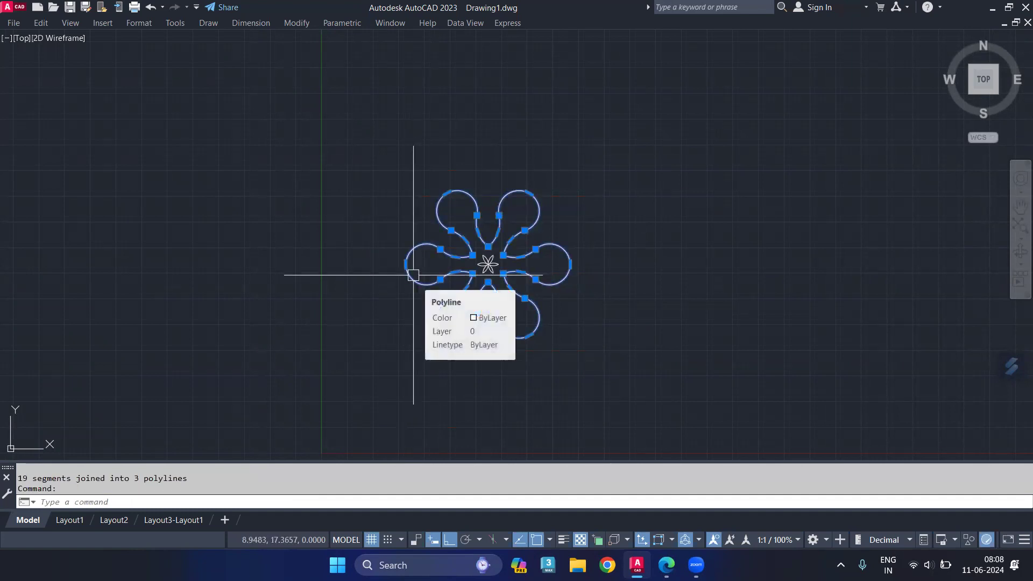
Inspect the joined outer outline, clear the selection and recentre the flower.
{"action": "mouse_move", "coordinate": [413, 274]}
{"action": "scroll", "coordinate": [489, 272], "scroll_direction": "up", "scroll_amount": 3}
{"action": "scroll", "coordinate": [496, 272], "scroll_direction": "up", "scroll_amount": 3}
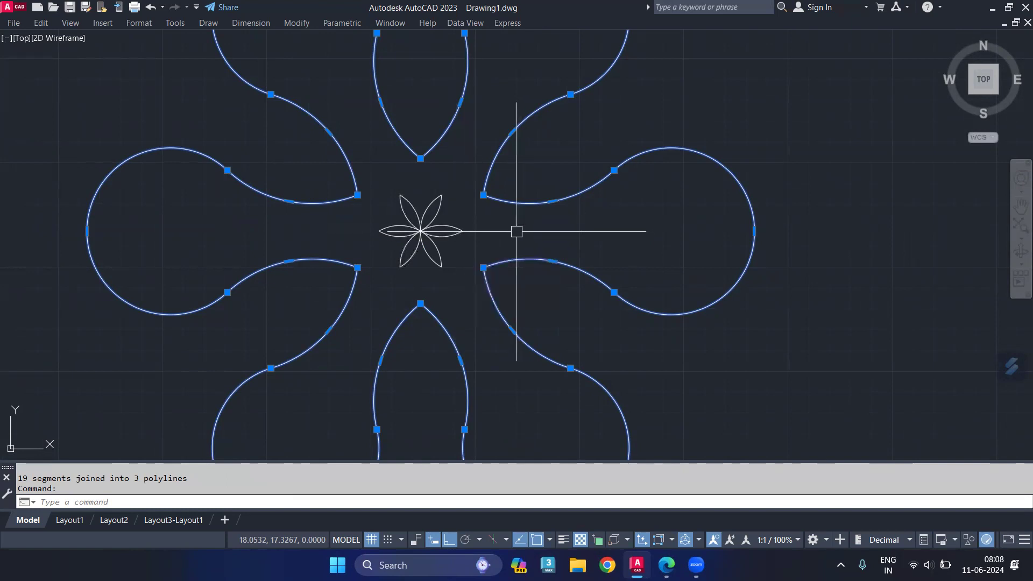
{"action": "key", "text": "Escape"}
{"action": "middle_click_drag", "start_coordinate": [460, 297], "coordinate": [467, 336]}
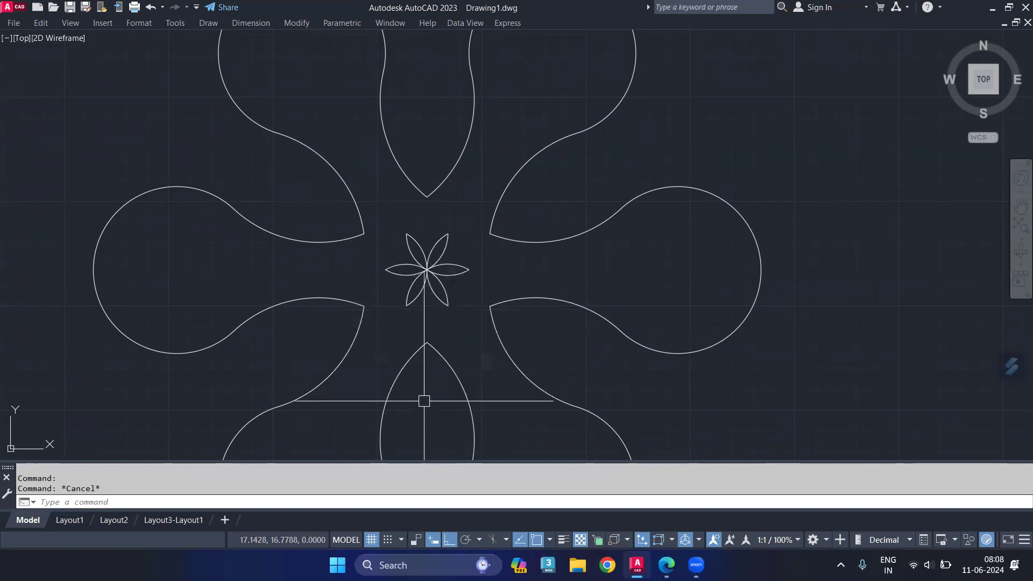
{"action": "middle_click_drag", "start_coordinate": [424, 401], "coordinate": [434, 369]}
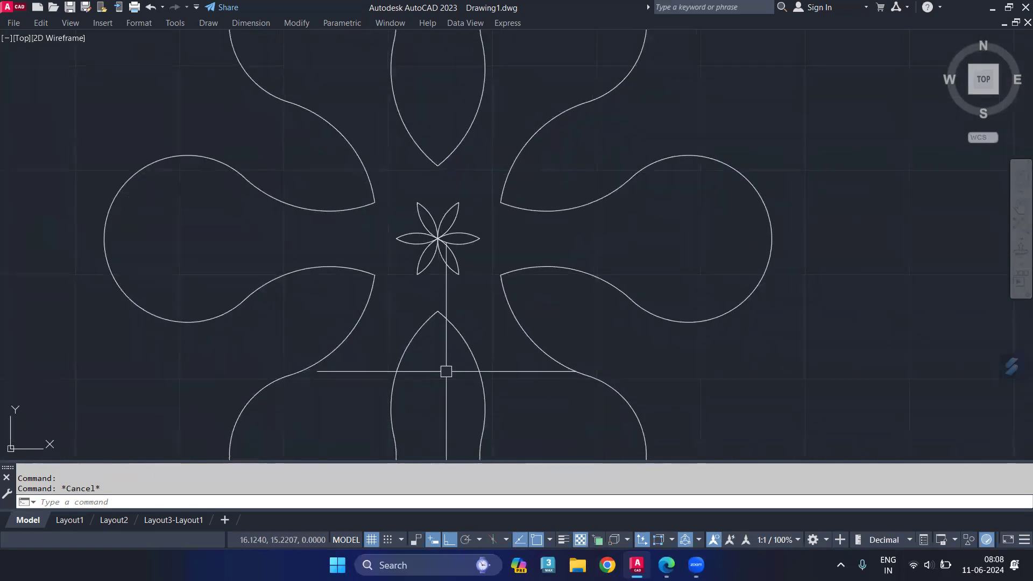
{"action": "scroll", "coordinate": [457, 329], "scroll_direction": "down", "scroll_amount": 2}
{"action": "middle_click_drag", "start_coordinate": [477, 357], "coordinate": [510, 358]}
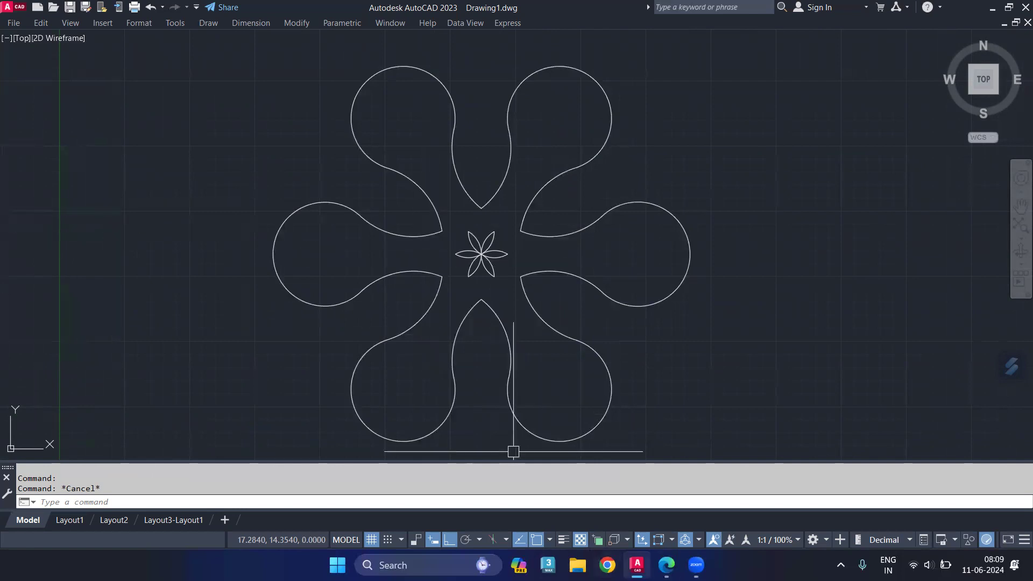
Begin the Google Docs notes with 'C = circle' and '3p = 3 point'.
{"action": "left_click", "coordinate": [663, 497]}
{"action": "scroll", "coordinate": [424, 388], "scroll_direction": "down", "scroll_amount": 3}
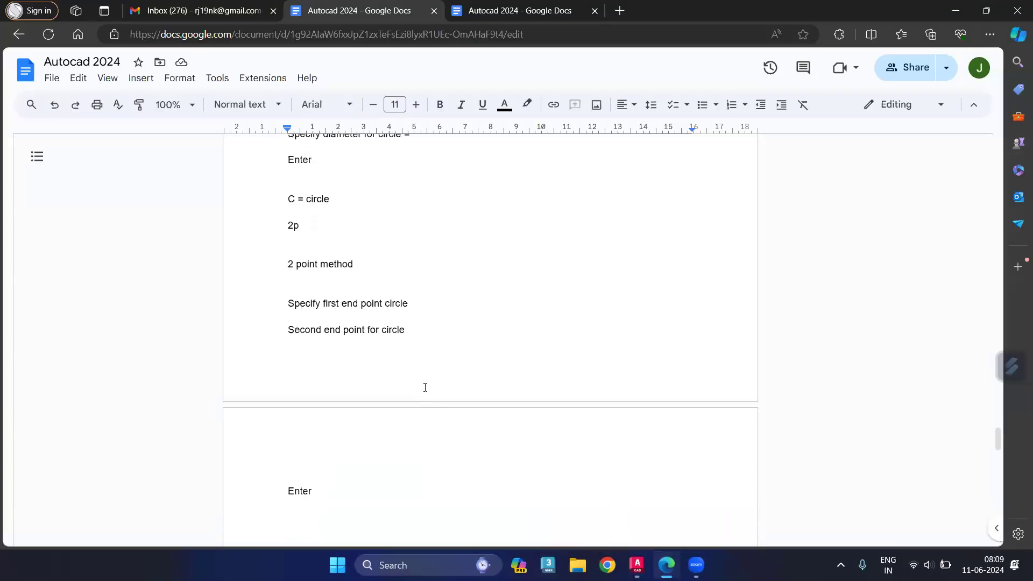
{"action": "scroll", "coordinate": [375, 499], "scroll_direction": "down", "scroll_amount": 10}
{"action": "left_click", "coordinate": [366, 451]}
{"action": "scroll", "coordinate": [366, 446], "scroll_direction": "up", "scroll_amount": 3}
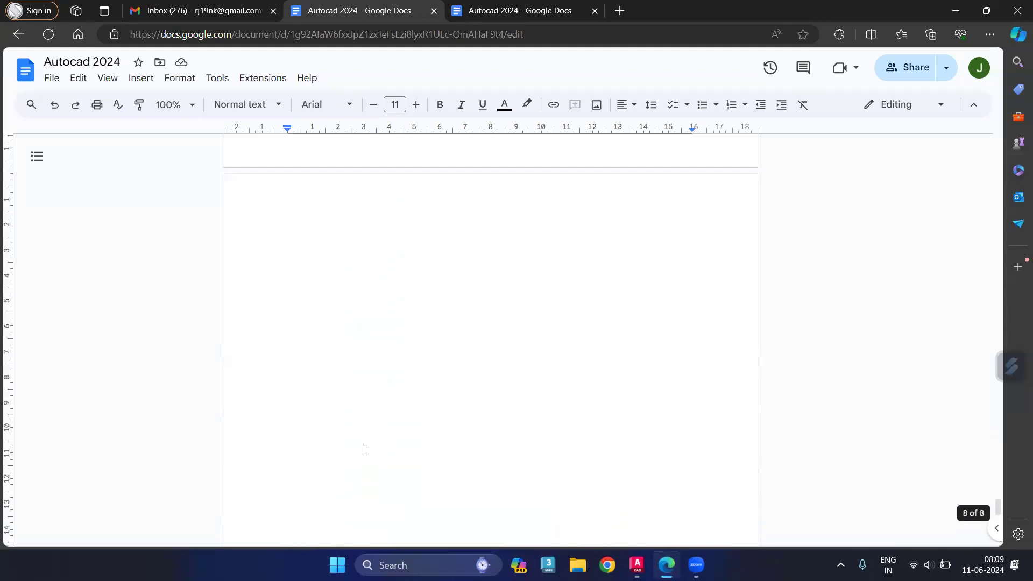
{"action": "scroll", "coordinate": [366, 447], "scroll_direction": "up", "scroll_amount": 1}
{"action": "type", "text": "C = circle"}
{"action": "key", "text": "Return"}
{"action": "type", "text": "3p = 3 point"}
{"action": "key", "text": "Return"}
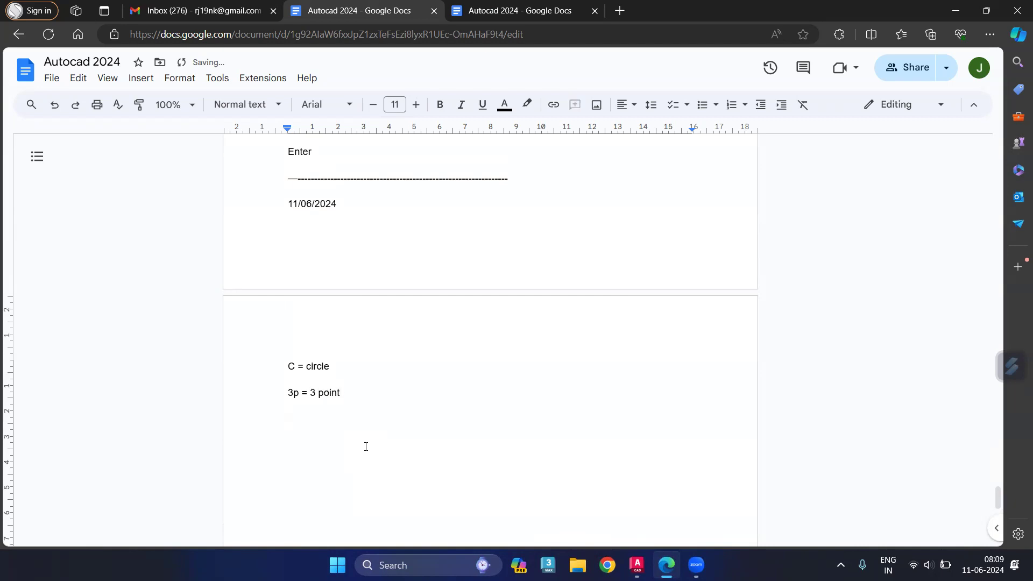
Complete '3p = 3 point method' and add first, second and third point lines.
{"action": "key", "text": "BackSpace"}
{"action": "type", "text": "method"}
{"action": "key", "text": "Return"}
{"action": "type", "text": "ssp"}
{"action": "key", "text": "BackSpace"}
{"action": "key", "text": "BackSpace"}
{"action": "type", "text": "pecify "}
{"action": "type", "text": "first point"}
{"action": "key", "text": "Return"}
{"action": "type", "text": "second point"}
{"action": "key", "text": "Return"}
{"action": "type", "text": "Third point"}
{"action": "key", "text": "Return"}
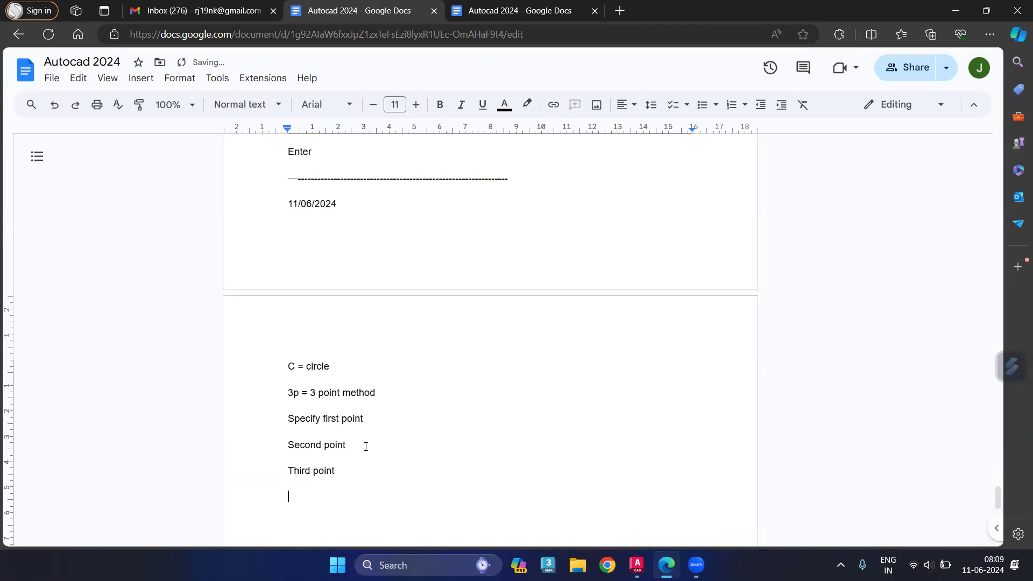
Add an 'Enter' line, blank lines, and begin a new 'C = circle' note.
{"action": "type", "text": "Etner"}
{"action": "key", "text": "Return"}
{"action": "key", "text": "BackSpace"}
{"action": "key", "text": "BackSpace"}
{"action": "key", "text": "BackSpace"}
{"action": "key", "text": "BackSpace"}
{"action": "key", "text": "BackSpace"}
{"action": "type", "text": "nter"}
{"action": "key", "text": "Return"}
{"action": "key", "text": "Return"}
{"action": "key", "text": "Return"}
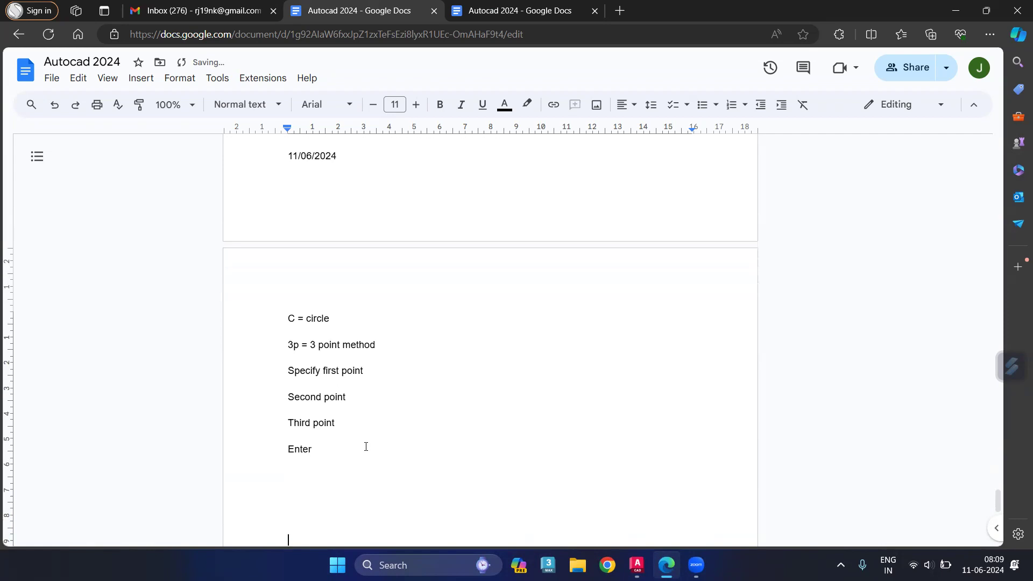
{"action": "key", "text": "Return"}
{"action": "type", "text": "C = circle"}
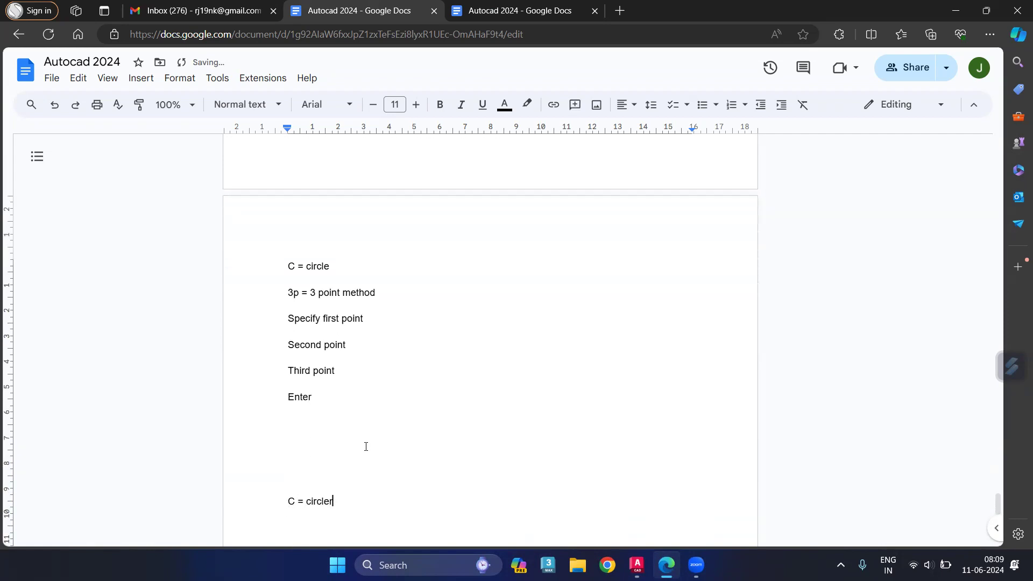
Add the 'T = ttr', 'Tan tan radius' and 'Specify' lines.
{"action": "key", "text": "Return"}
{"action": "type", "text": "T = "}
{"action": "type", "text": "ttr"}
{"action": "key", "text": "Return"}
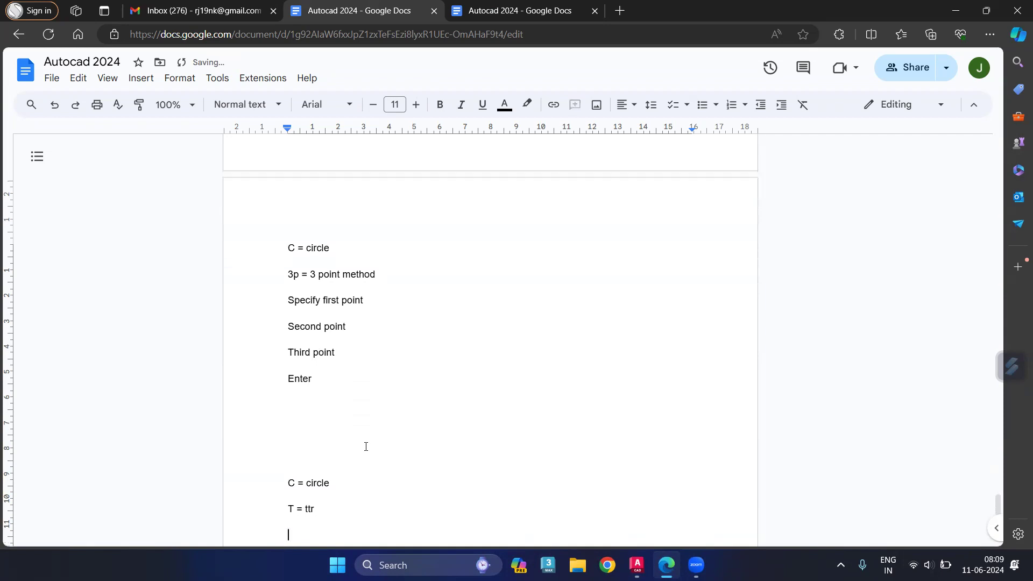
{"action": "type", "text": "Tan tan radius"}
{"action": "key", "text": "Return"}
{"action": "key", "text": "Return"}
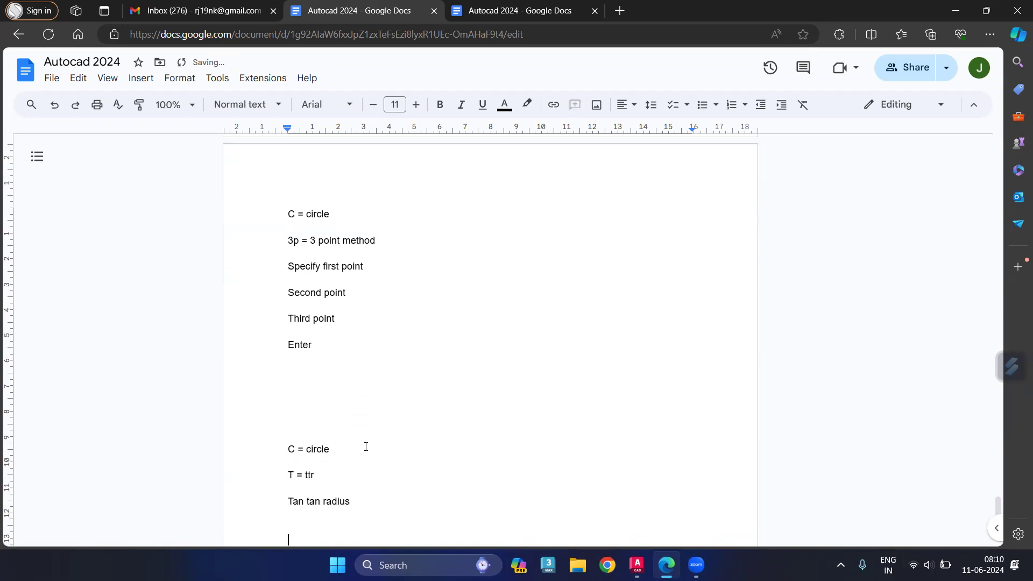
{"action": "type", "text": "Specify"}
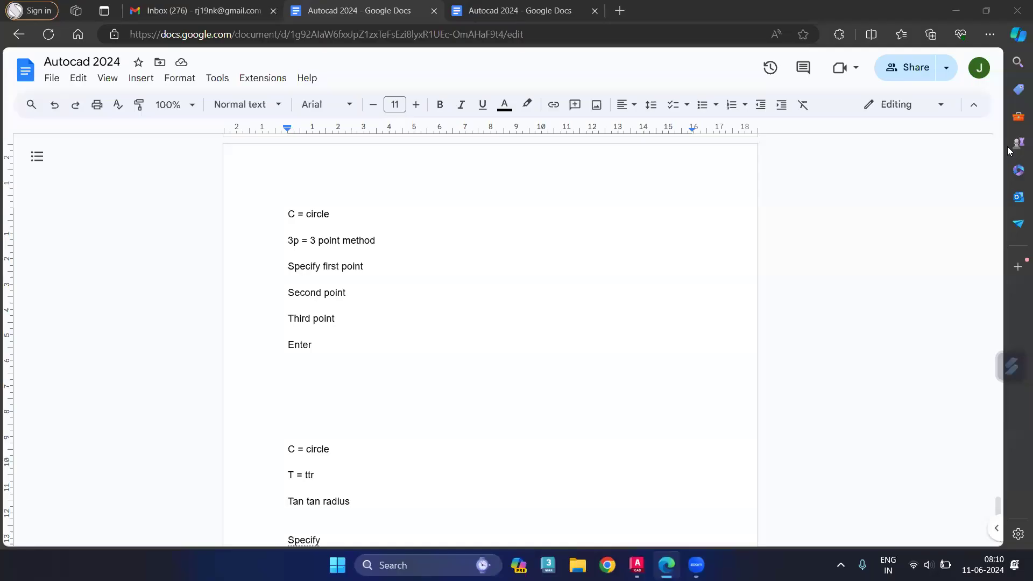
{"action": "scroll", "coordinate": [386, 424], "scroll_direction": "down", "scroll_amount": 3}
{"action": "scroll", "coordinate": [344, 346], "scroll_direction": "down", "scroll_amount": 1}
{"action": "left_click", "coordinate": [342, 346]}
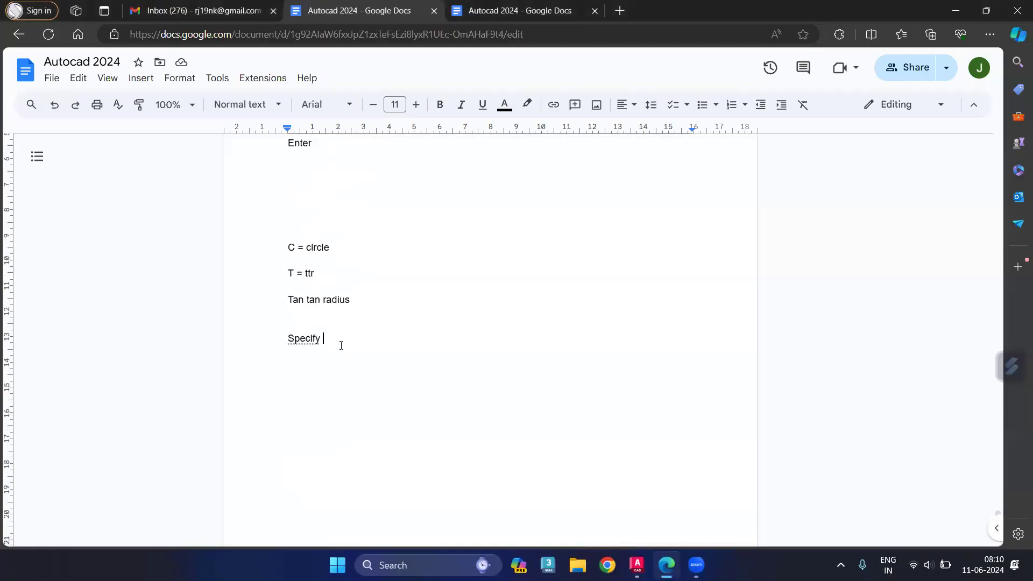
Complete 'Specify first tangent point', then add 'second tangent point' and 'Radius enter'.
{"action": "type", "text": "first "}
{"action": "type", "text": "t"}
{"action": "type", "text": "eng"}
{"action": "key", "text": "BackSpace"}
{"action": "key", "text": "BackSpace"}
{"action": "key", "text": "BackSpace"}
{"action": "type", "text": "angent "}
{"action": "type", "text": "point"}
{"action": "key", "text": "Return"}
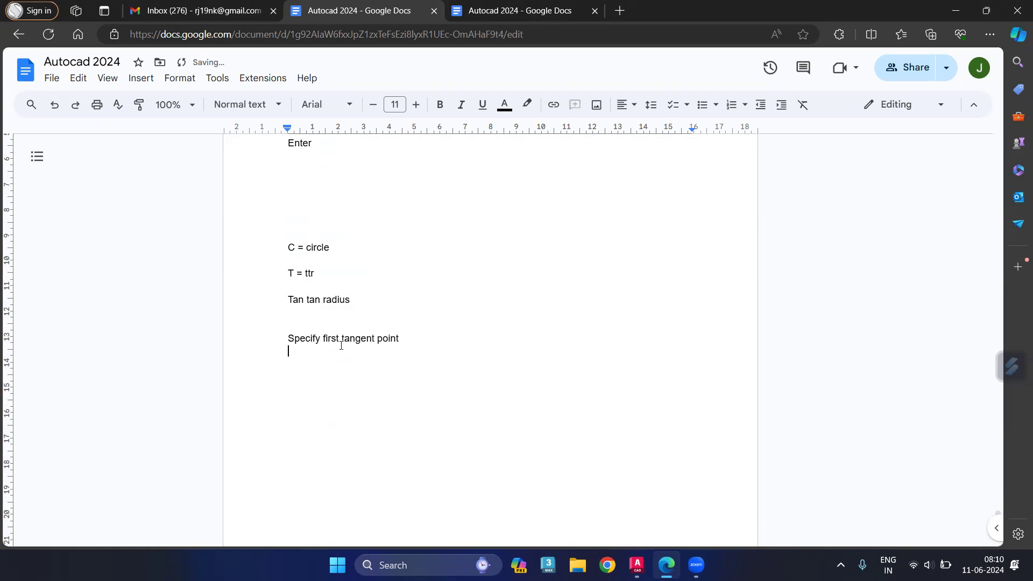
{"action": "type", "text": "second "}
{"action": "type", "text": "tangent point"}
{"action": "key", "text": "Return"}
{"action": "key", "text": "Return"}
{"action": "type", "text": "Radius enter"}
{"action": "key", "text": "Return"}
{"action": "key", "text": "Return"}
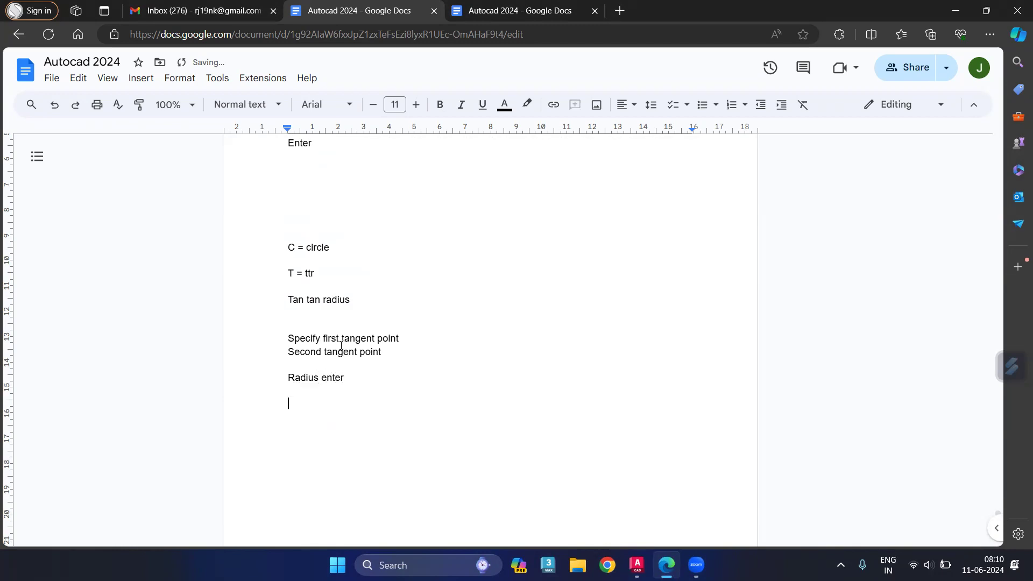
Add a dashed divider line followed by '-ar = array'.
{"action": "key", "text": "Return"}
{"action": "type", "text": "—---------------------------------------------"}
{"action": "key", "text": "Return"}
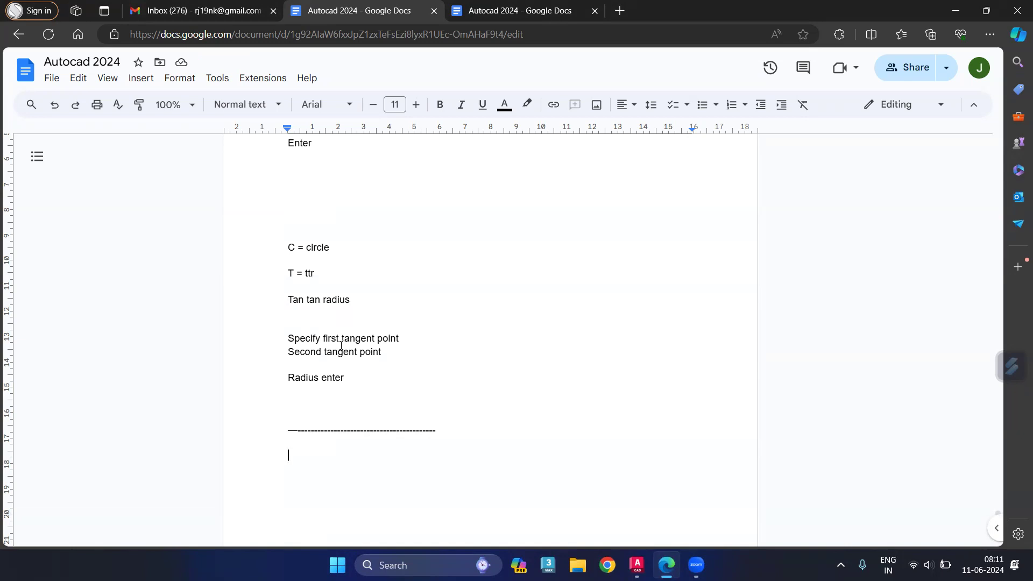
{"action": "type", "text": "-ar = array"}
{"action": "key", "text": "Return"}
{"action": "key", "text": "Return"}
Draw a radius-3 circle in the open space right of the flower.
{"action": "left_click", "coordinate": [637, 565]}
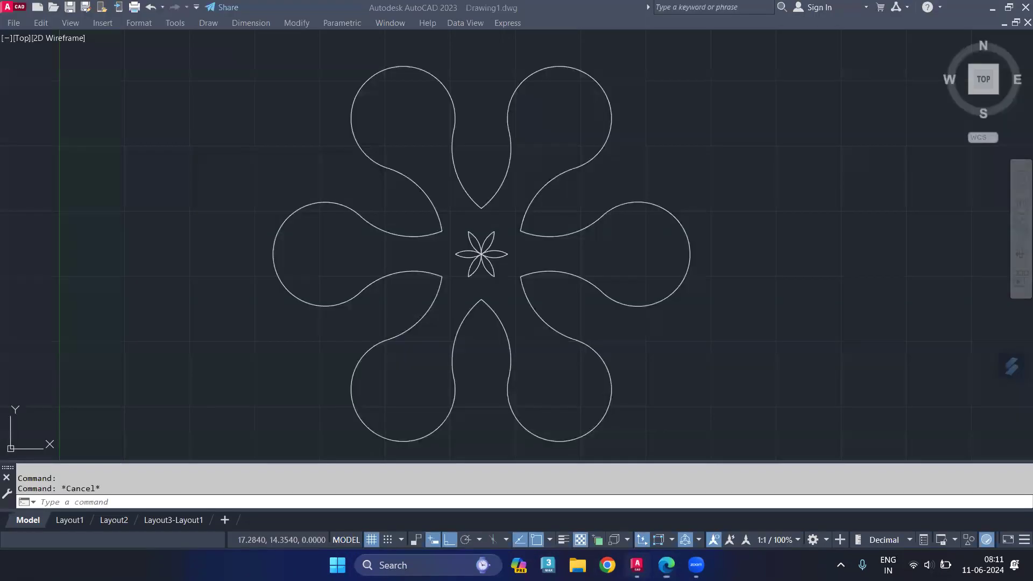
{"action": "mouse_move", "coordinate": [624, 301]}
{"action": "middle_mouse_down"}
{"action": "mouse_move", "coordinate": [560, 364]}
{"action": "mouse_move", "coordinate": [447, 346]}
{"action": "middle_mouse_up"}
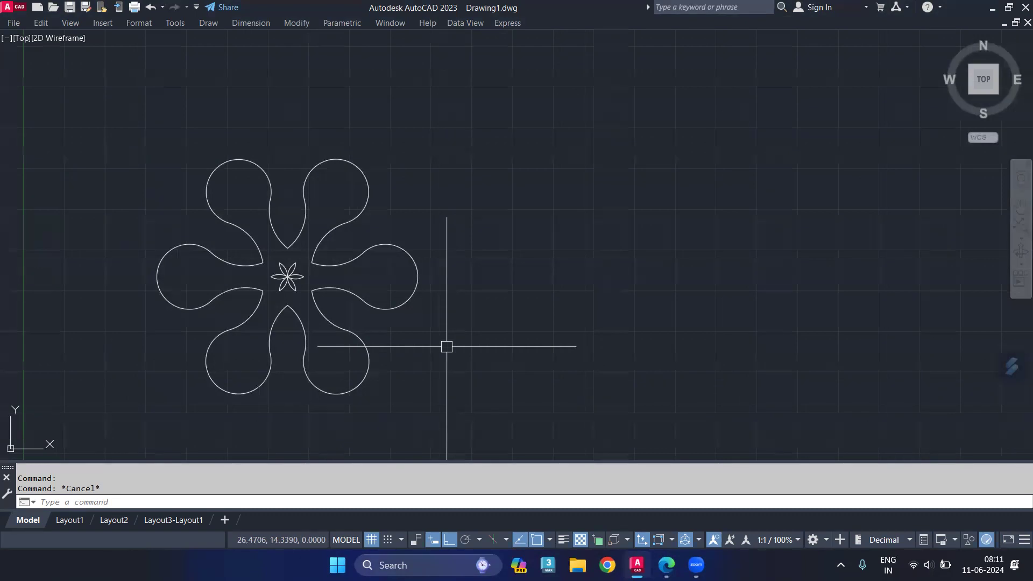
{"action": "middle_click_drag", "start_coordinate": [496, 360], "coordinate": [445, 359]}
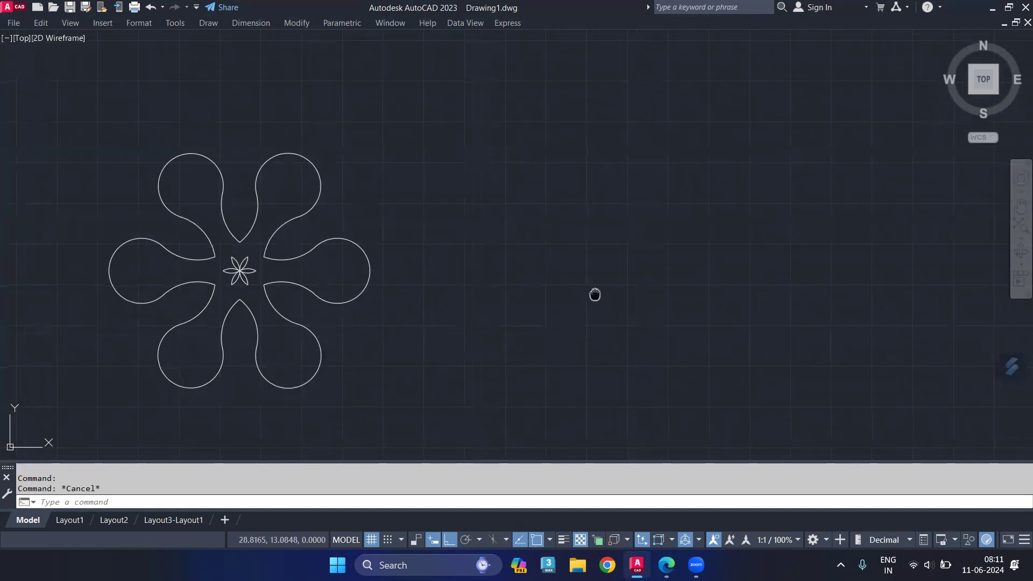
{"action": "middle_click_drag", "start_coordinate": [595, 293], "coordinate": [500, 304]}
{"action": "type", "text": "c"}
{"action": "key", "text": "Return"}
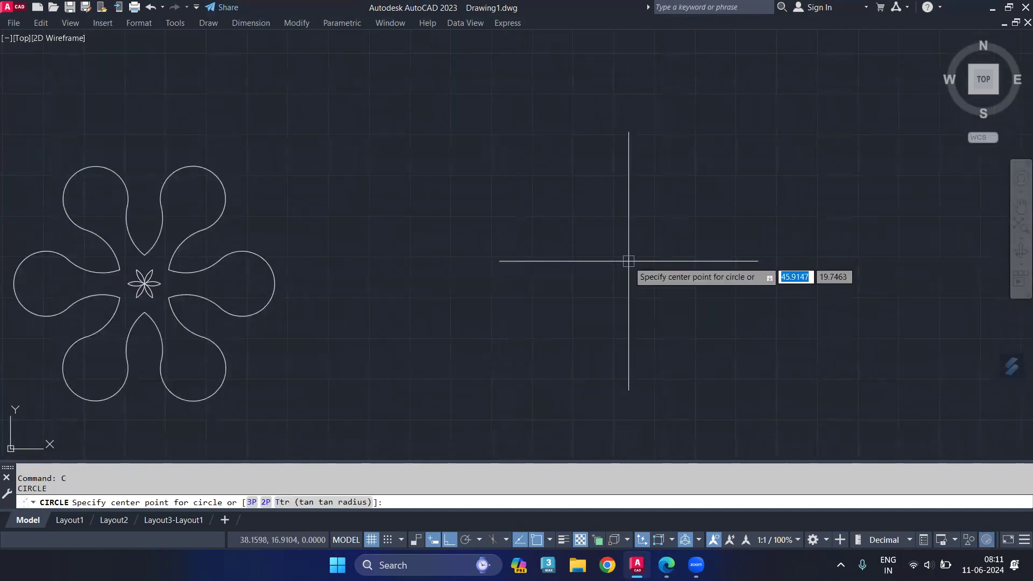
{"action": "left_click", "coordinate": [628, 262]}
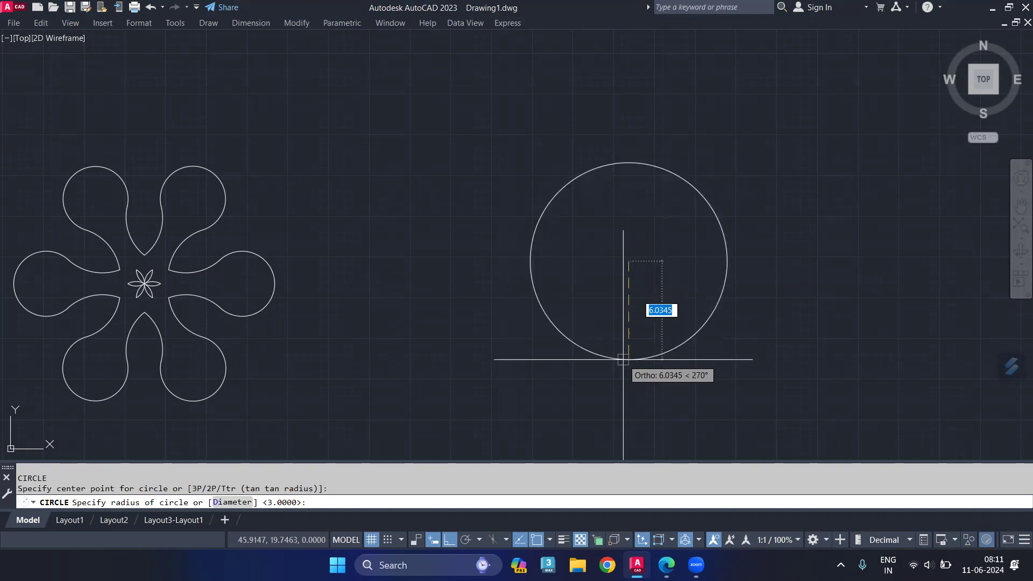
{"action": "type", "text": "3"}
{"action": "key", "text": "Return"}
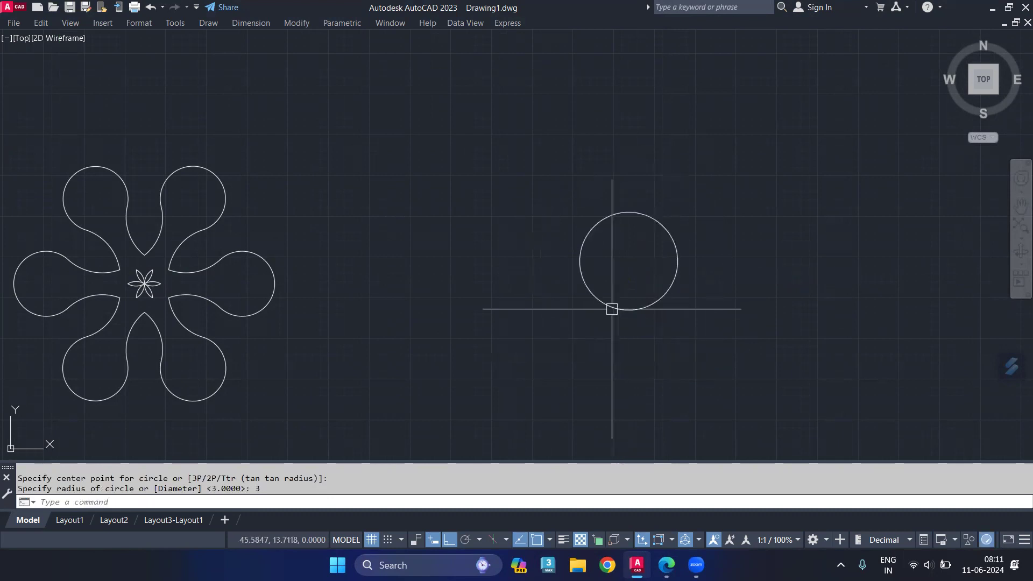
{"action": "scroll", "coordinate": [613, 299], "scroll_direction": "up", "scroll_amount": 2}
{"action": "scroll", "coordinate": [616, 302], "scroll_direction": "up", "scroll_amount": 1}
{"action": "scroll", "coordinate": [602, 293], "scroll_direction": "up", "scroll_amount": 1}
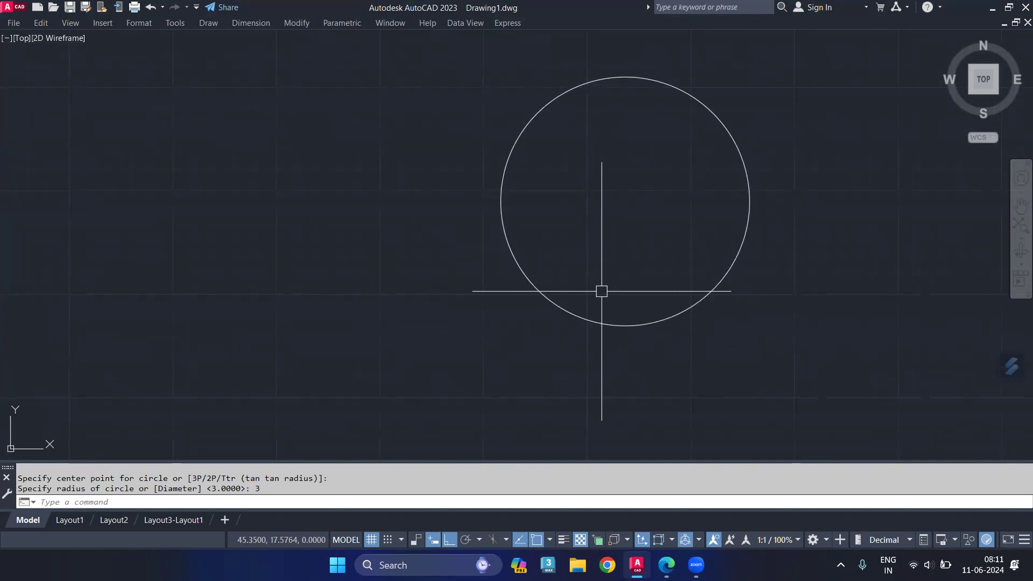
{"action": "type", "text": "-r"}
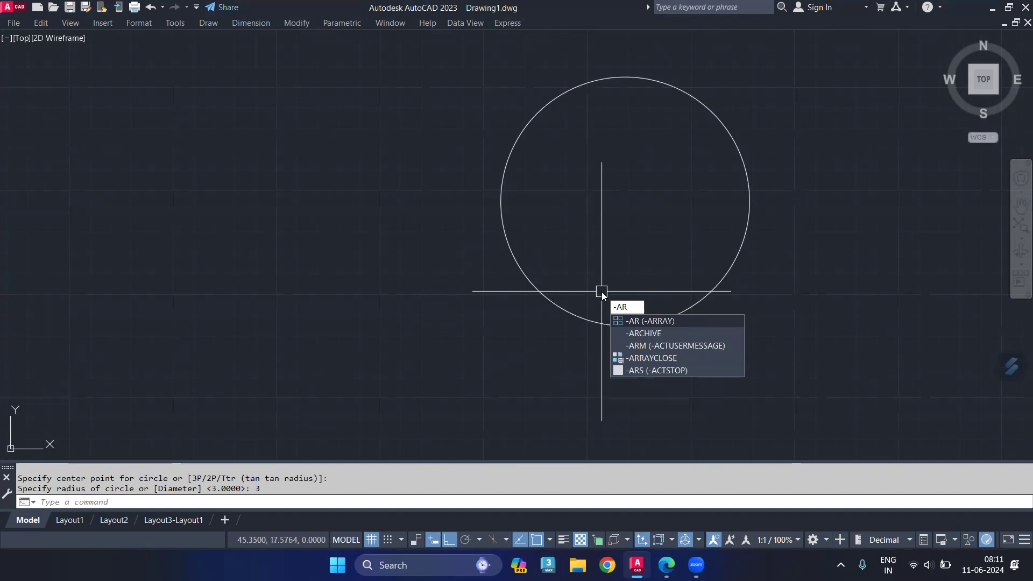
{"action": "left_click", "coordinate": [672, 321]}
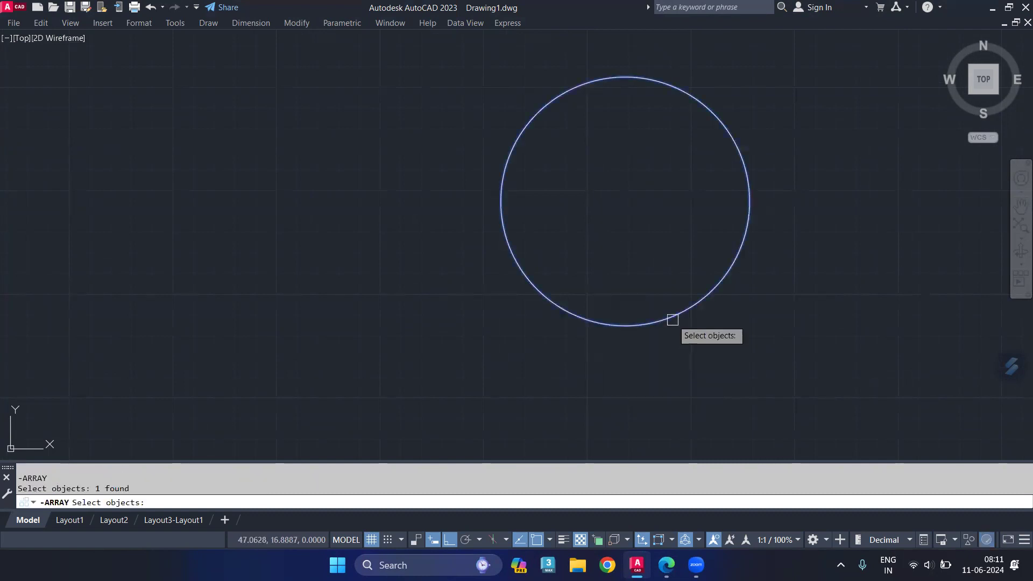
{"action": "key", "text": "Return"}
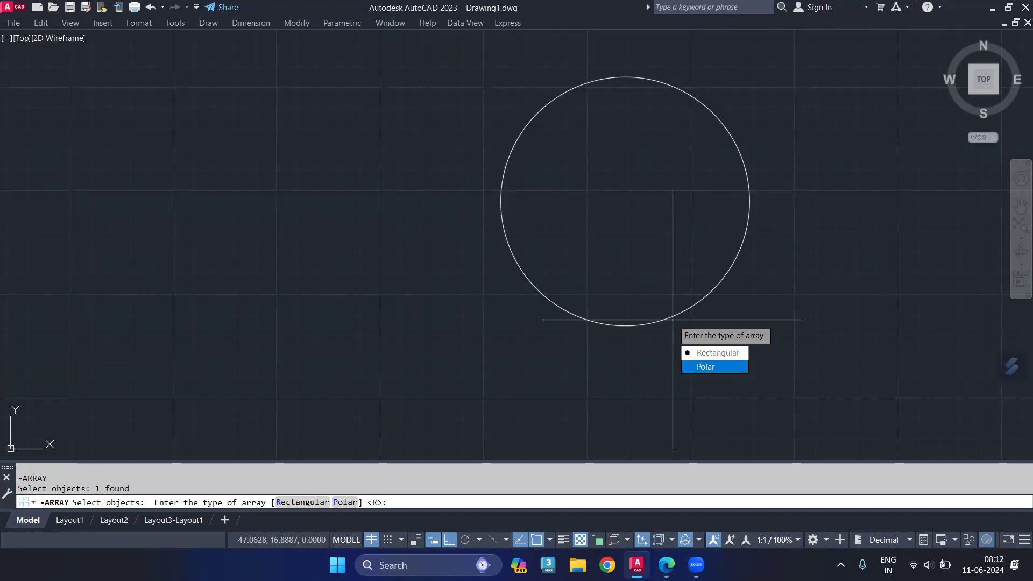
{"action": "left_click", "coordinate": [706, 368]}
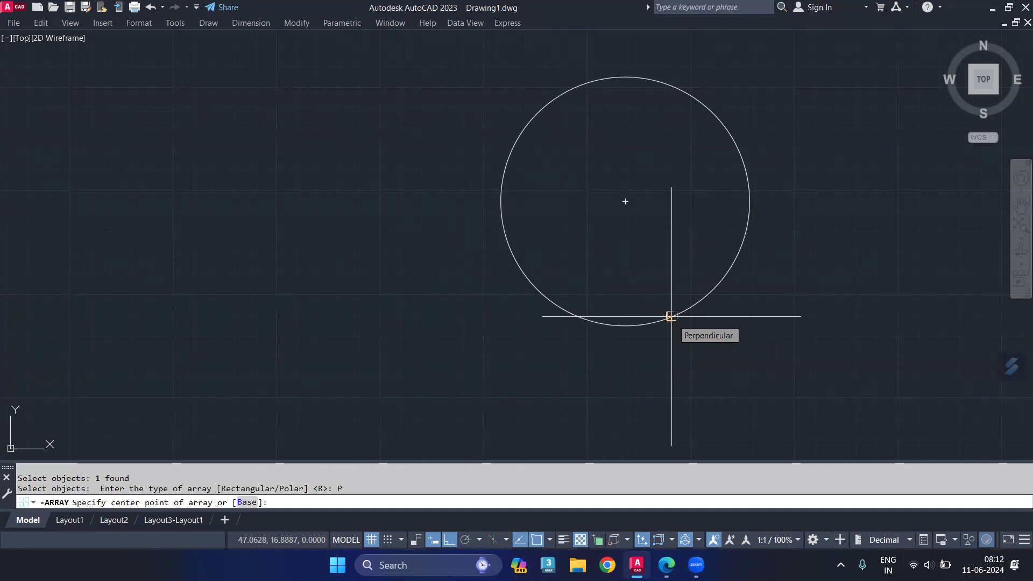
{"action": "middle_click_drag", "start_coordinate": [407, 342], "coordinate": [395, 299]}
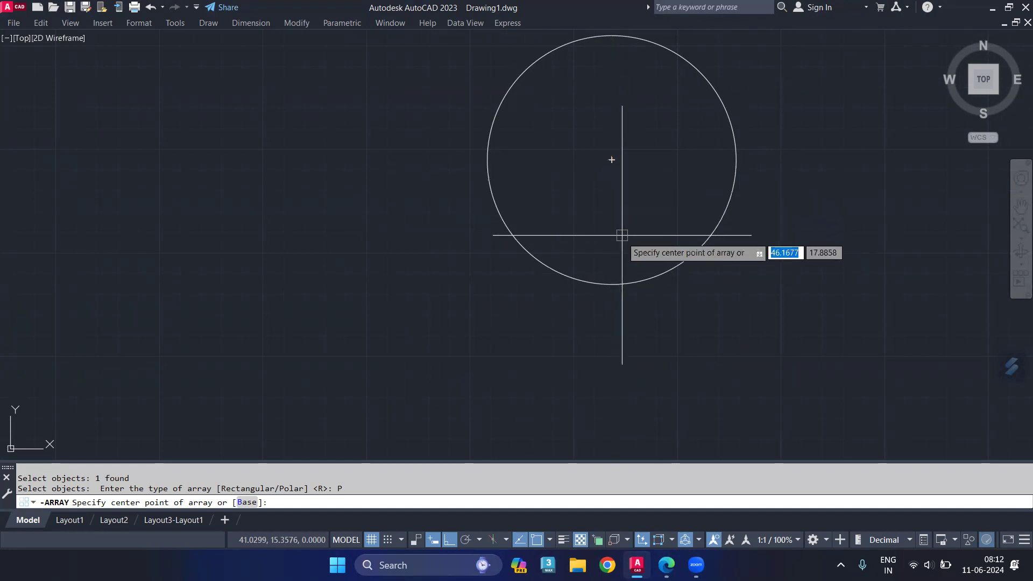
{"action": "left_click", "coordinate": [609, 285]}
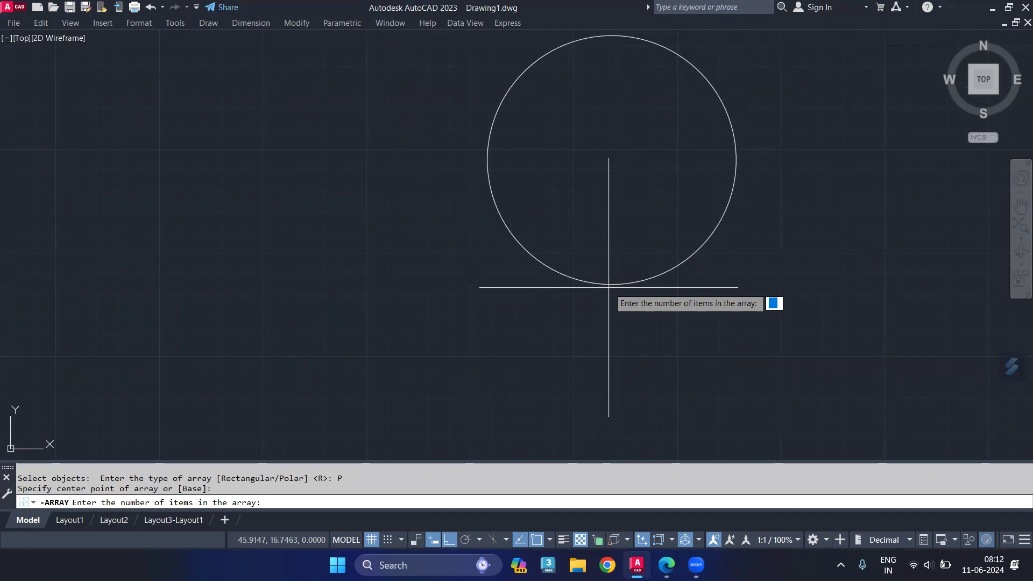
{"action": "type", "text": "10"}
{"action": "key", "text": "Return"}
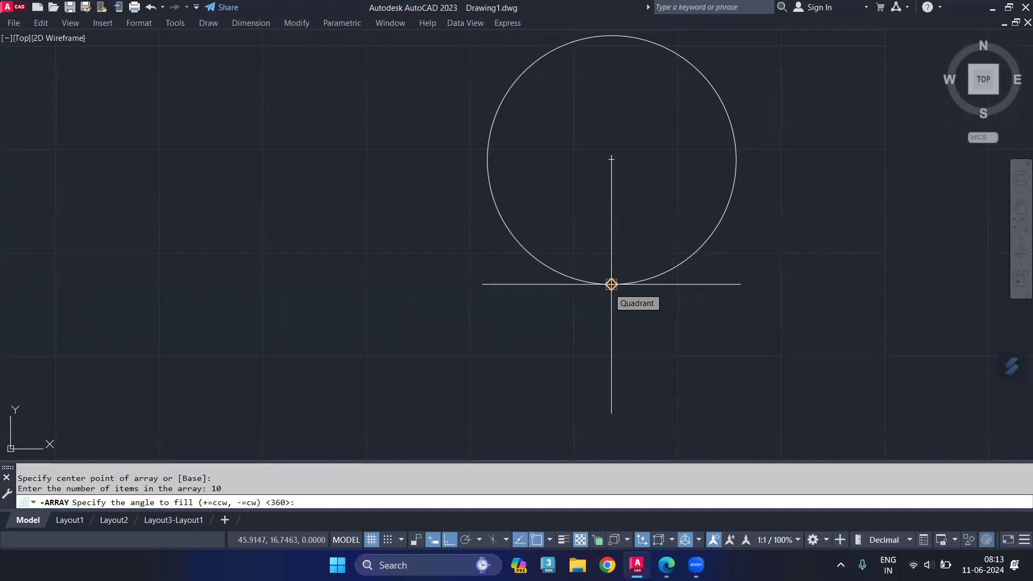
{"action": "key", "text": "Return"}
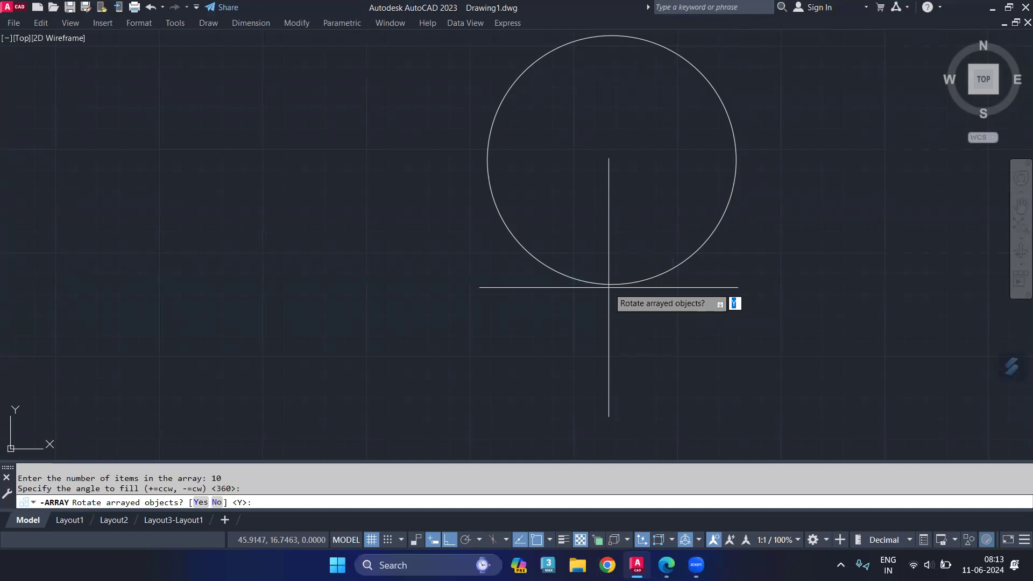
{"action": "key", "text": "Return"}
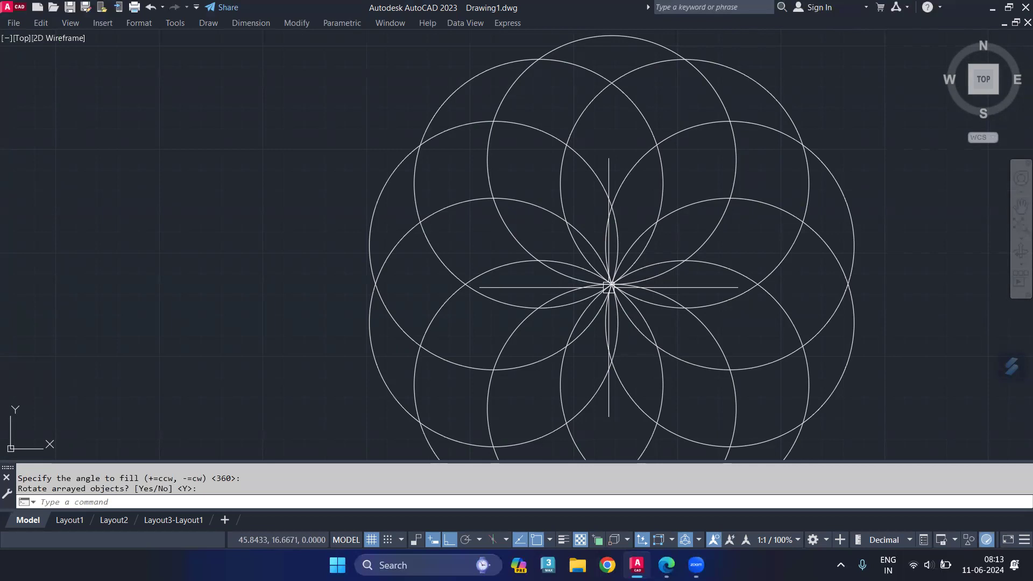
{"action": "key", "text": "ctrl+z"}
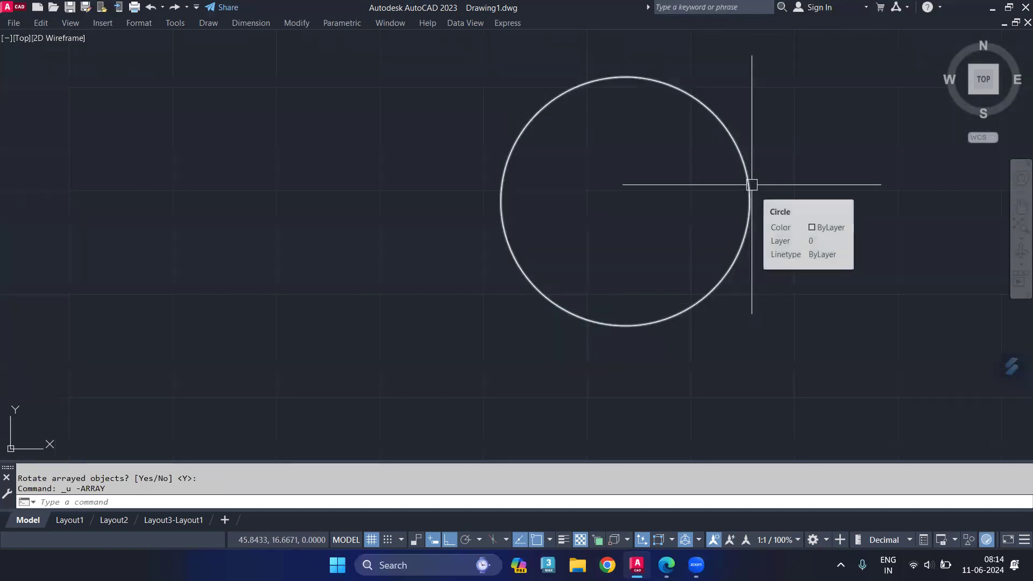
Draw a short vertical line to the right of the circle.
{"action": "middle_click_drag", "start_coordinate": [751, 185], "coordinate": [410, 276]}
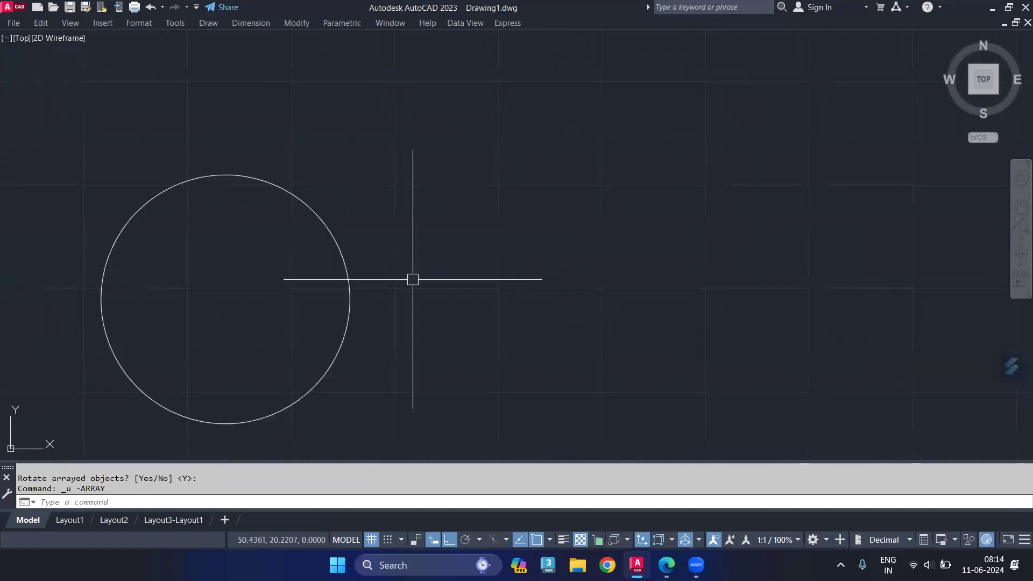
{"action": "type", "text": "l"}
{"action": "key", "text": "Return"}
{"action": "left_click", "coordinate": [656, 142]}
{"action": "left_click", "coordinate": [656, 235]}
{"action": "key", "text": "Return"}
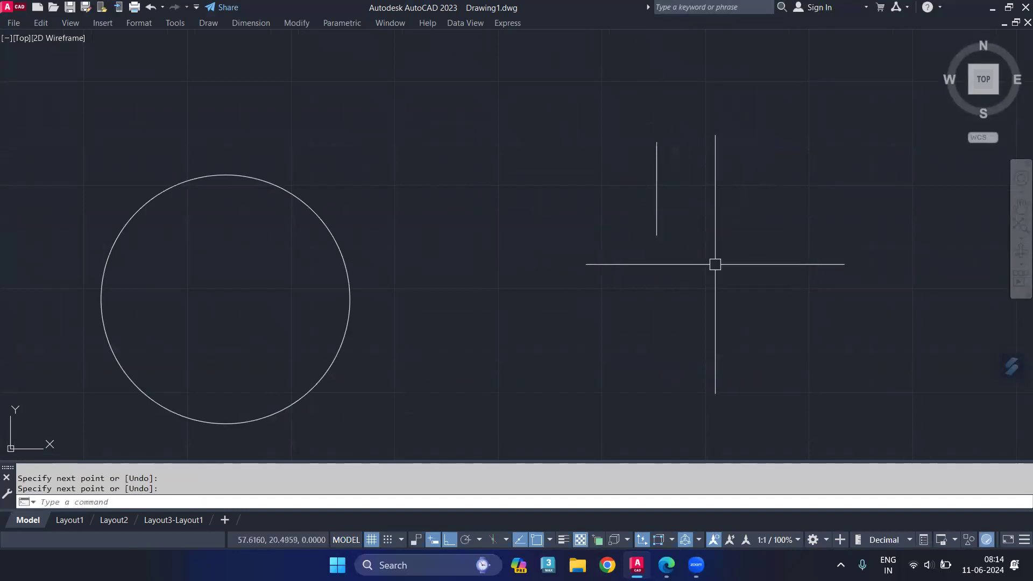
Polar-array the line into 20 unrotated items over 360°, then undo the array.
{"action": "type", "text": "-ar"}
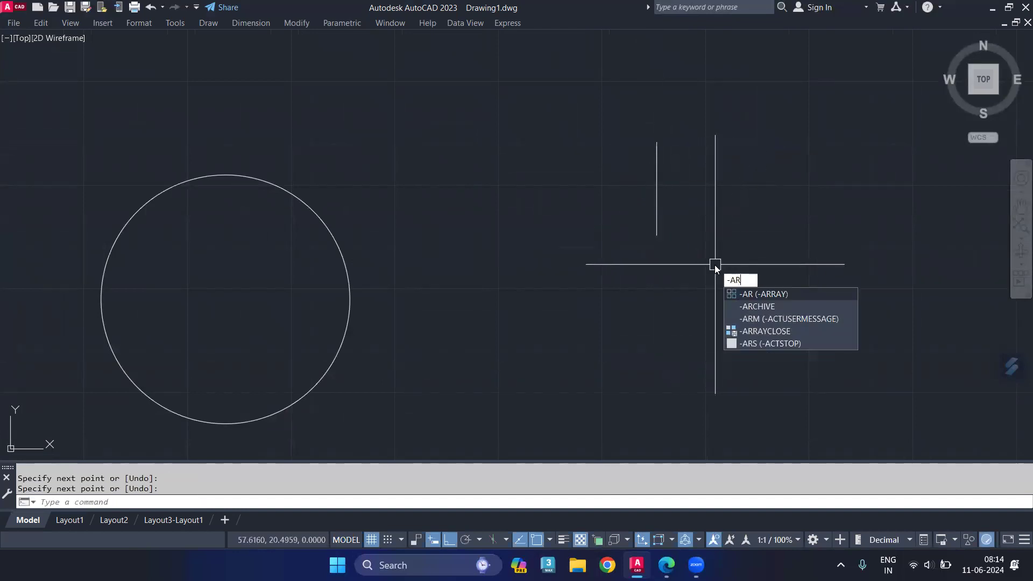
{"action": "key", "text": "Return"}
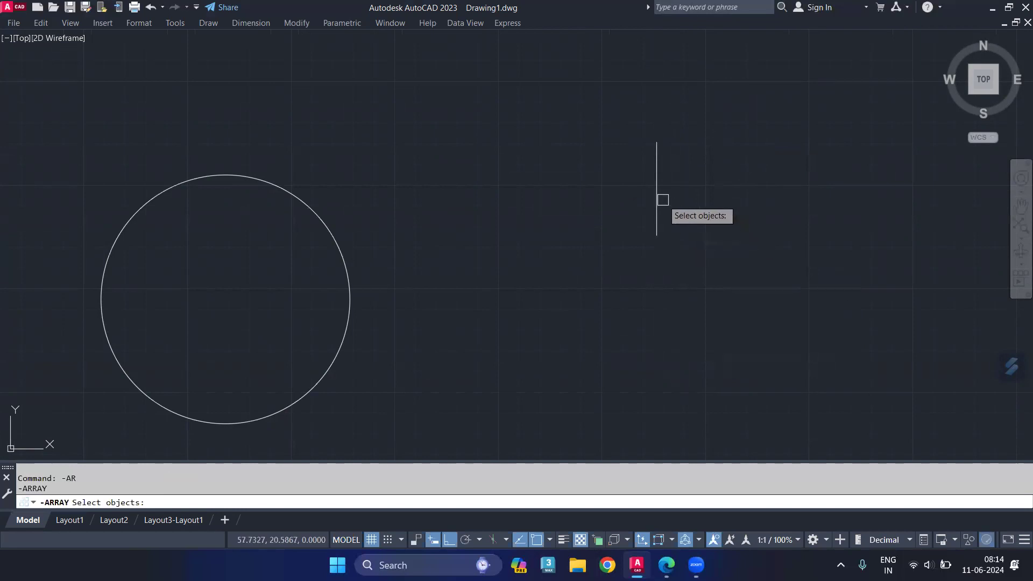
{"action": "left_click", "coordinate": [657, 197]}
{"action": "key", "text": "Return"}
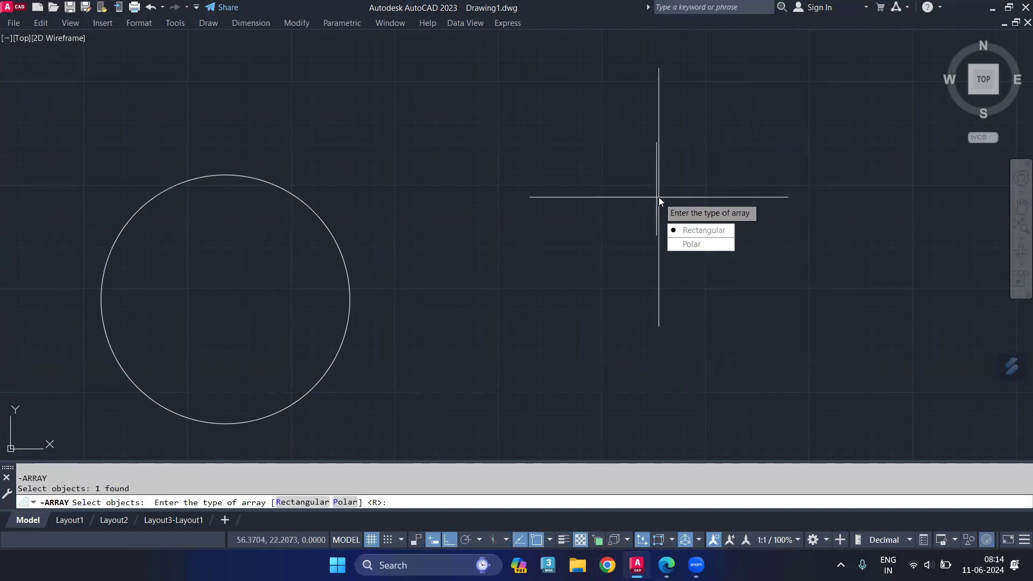
{"action": "left_click", "coordinate": [702, 244]}
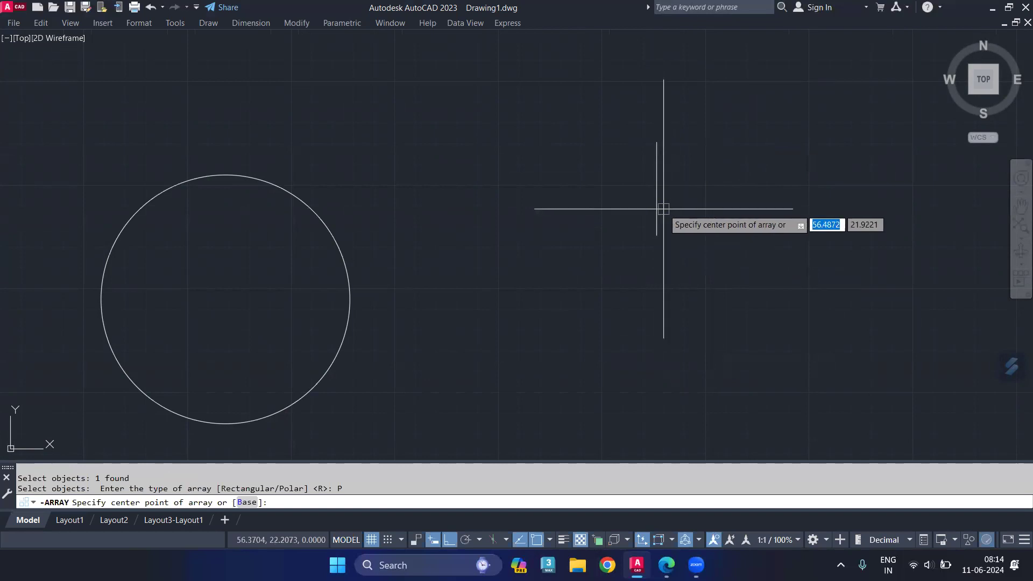
{"action": "left_click", "coordinate": [657, 236]}
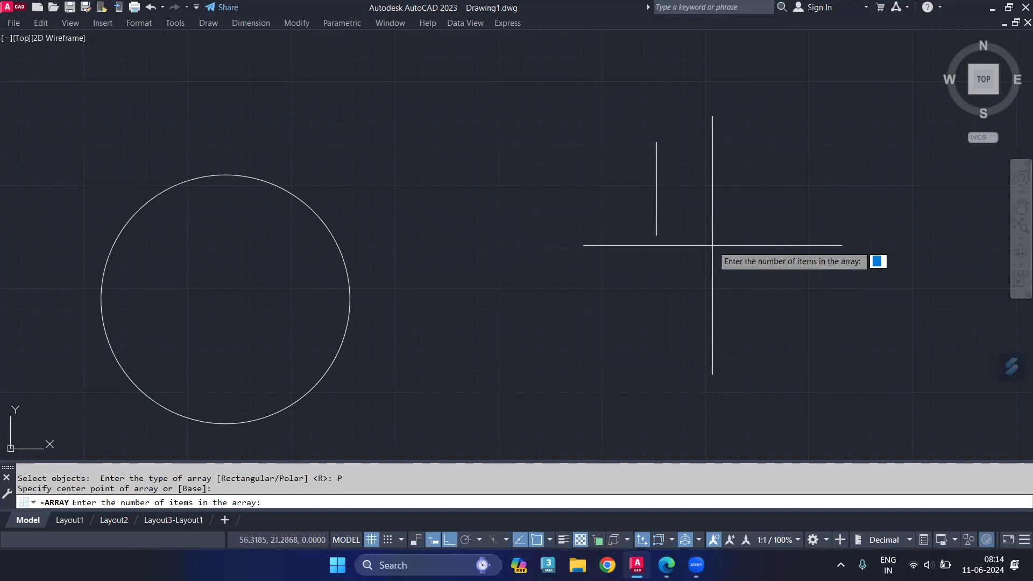
{"action": "type", "text": "20"}
{"action": "key", "text": "Return"}
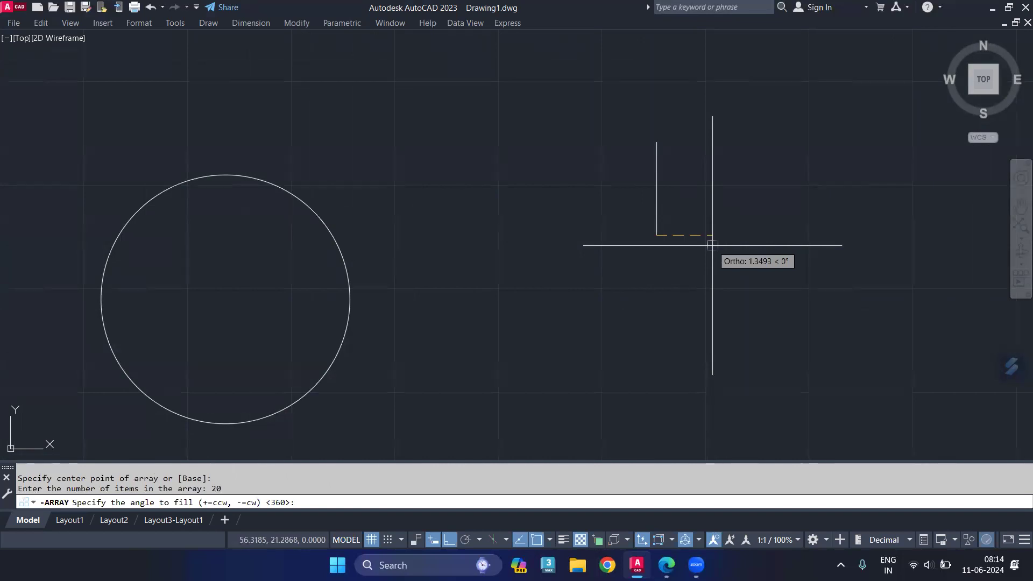
{"action": "key", "text": "Return"}
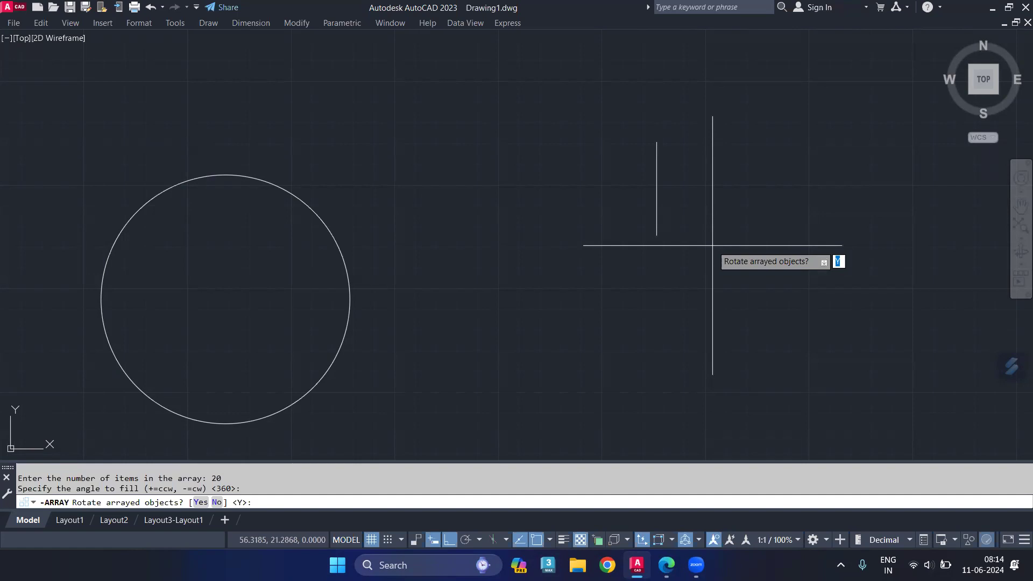
{"action": "type", "text": "n"}
{"action": "key", "text": "Return"}
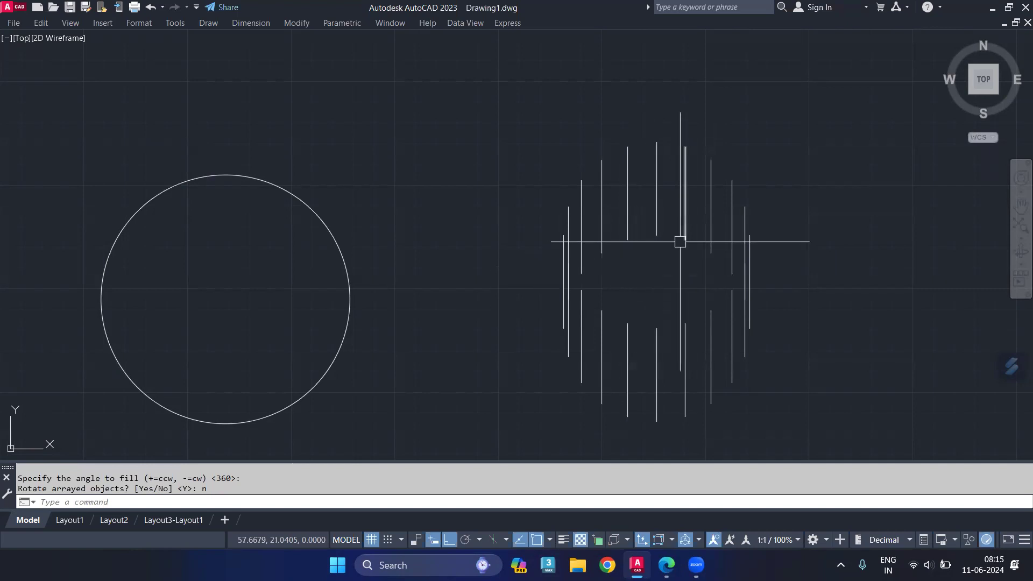
{"action": "mouse_move", "coordinate": [680, 241]}
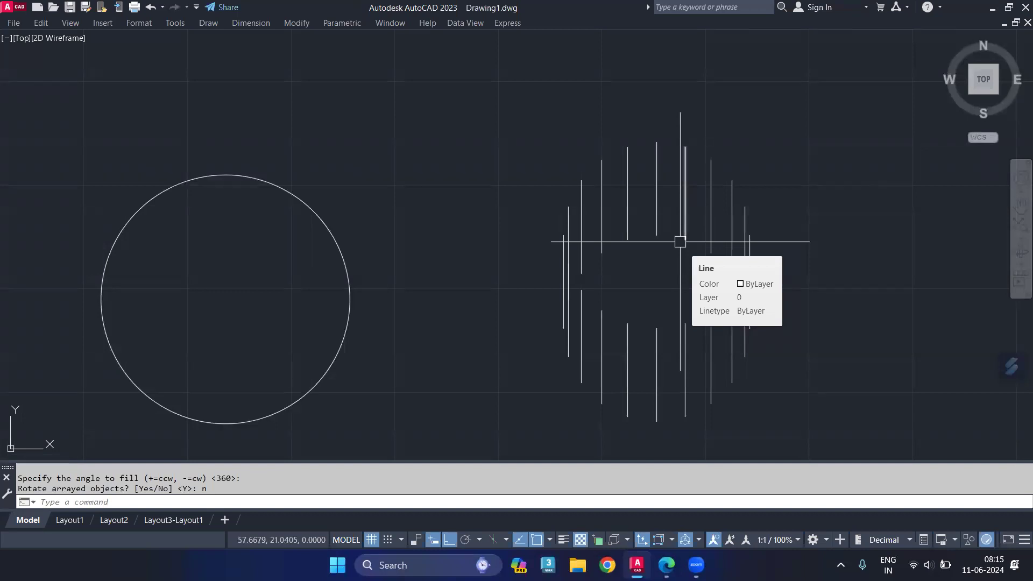
{"action": "key", "text": "ctrl+z"}
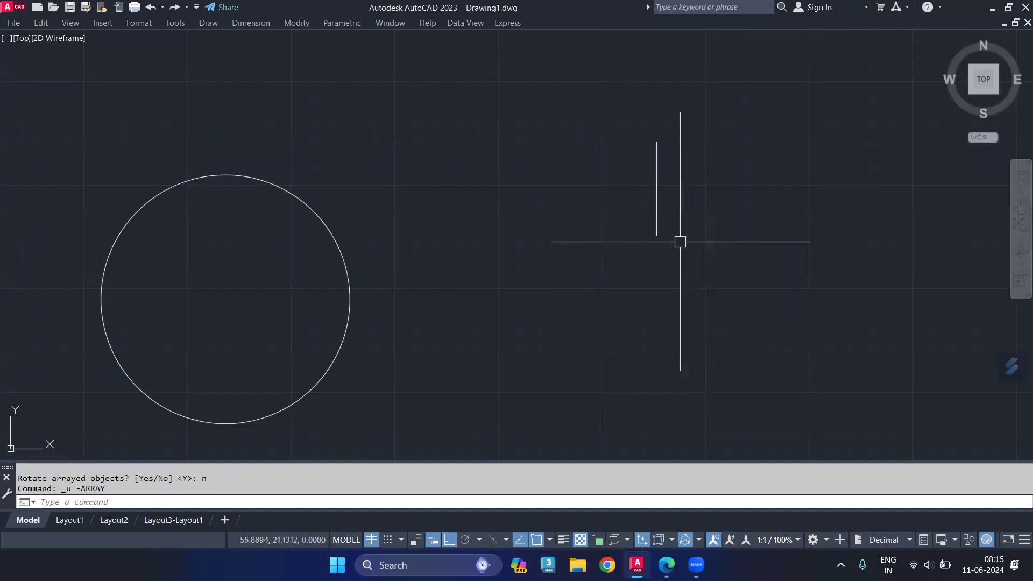
{"action": "left_click", "coordinate": [656, 210]}
{"action": "type", "text": "-a"}
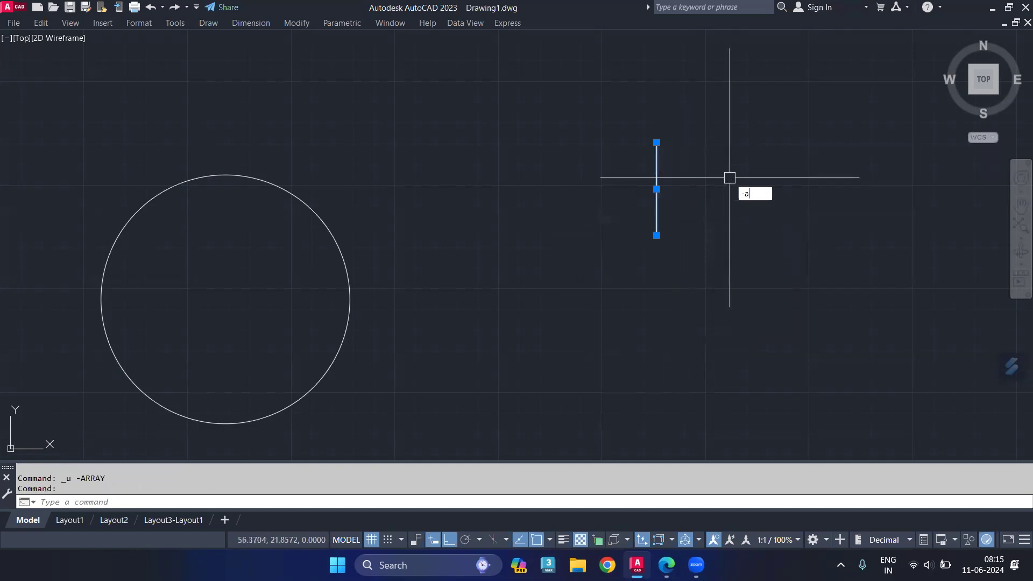
{"action": "type", "text": "AR"}
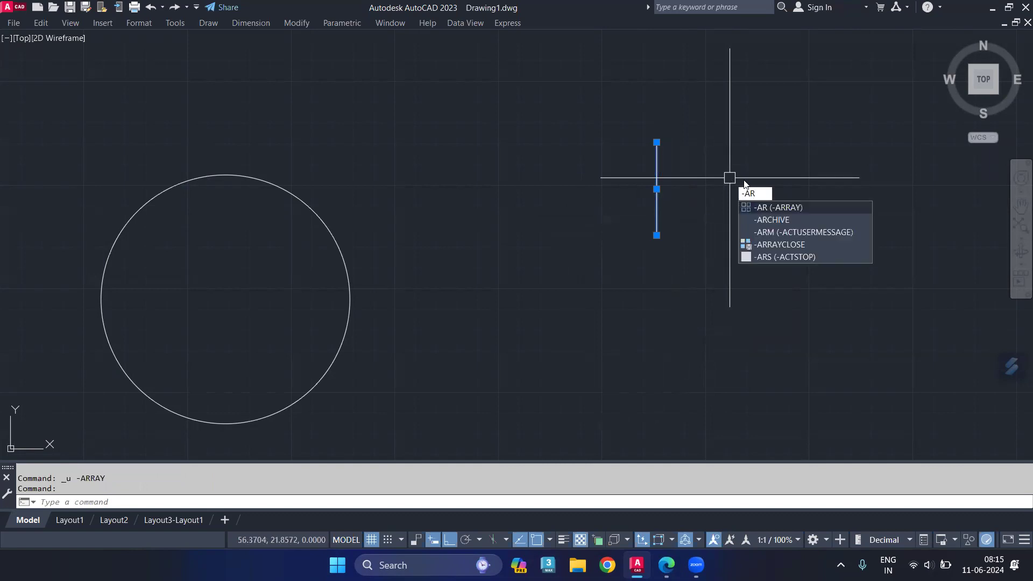
{"action": "key", "text": "Return"}
{"action": "left_click", "coordinate": [841, 256]}
{"action": "type", "text": "P"}
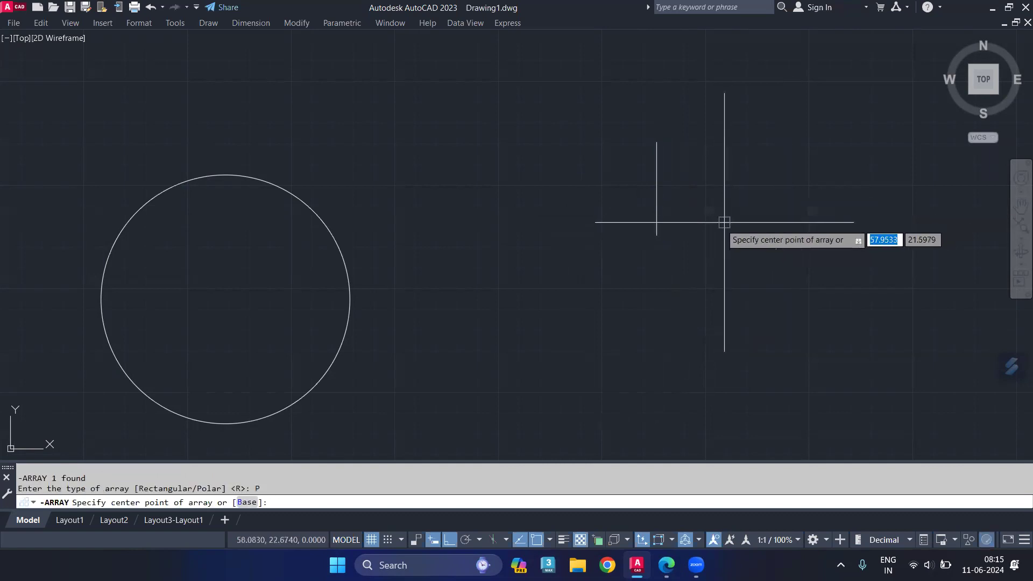
{"action": "left_click", "coordinate": [657, 234]}
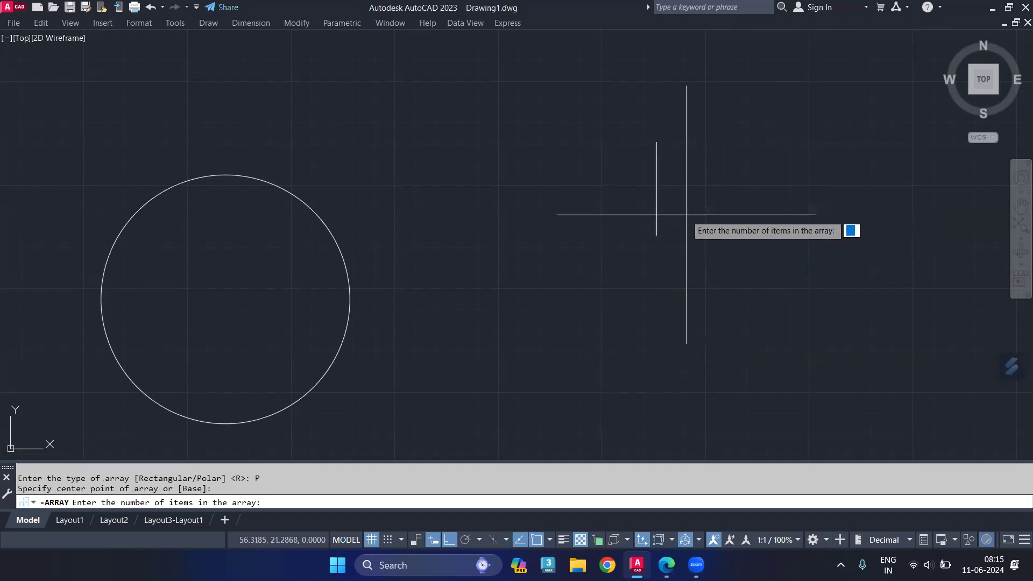
{"action": "type", "text": "36"}
{"action": "key", "text": "Return"}
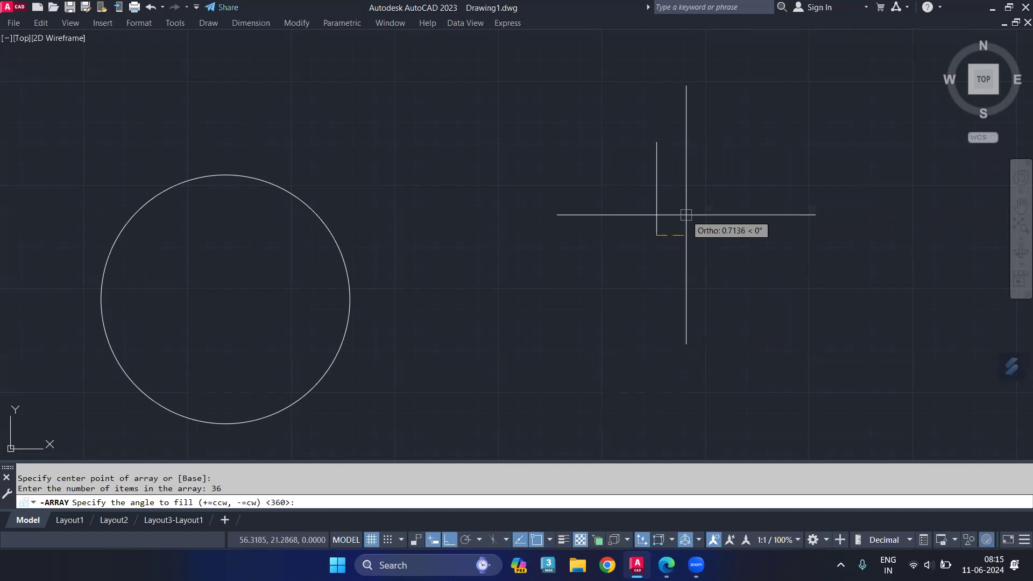
{"action": "key", "text": "Return"}
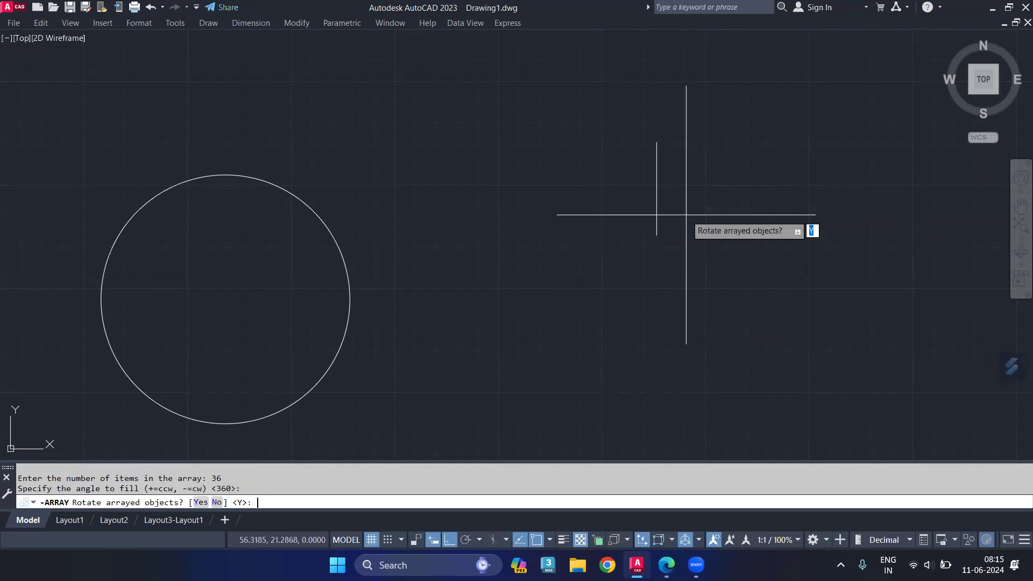
{"action": "key", "text": "Return"}
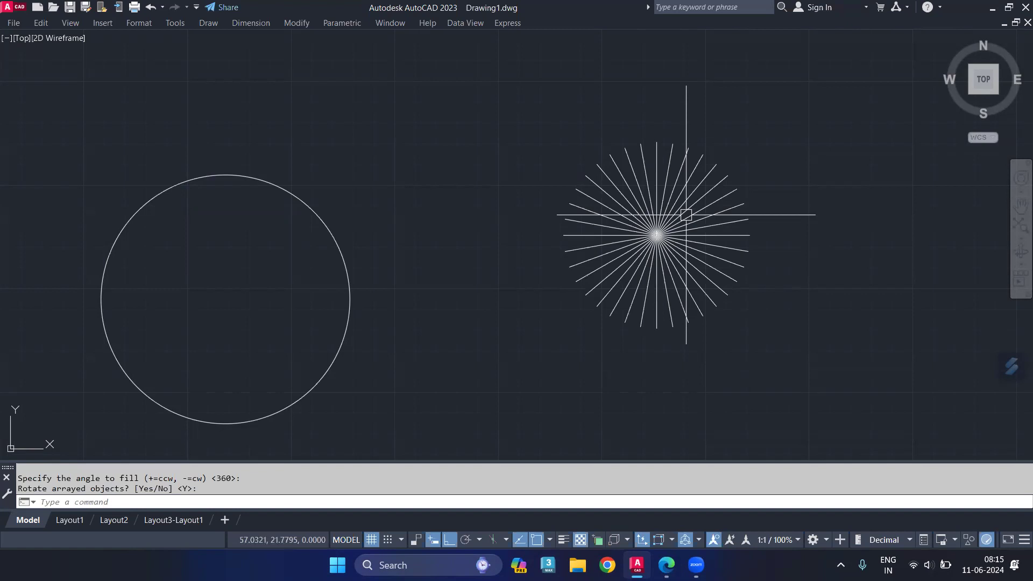
{"action": "key", "text": "ctrl+z"}
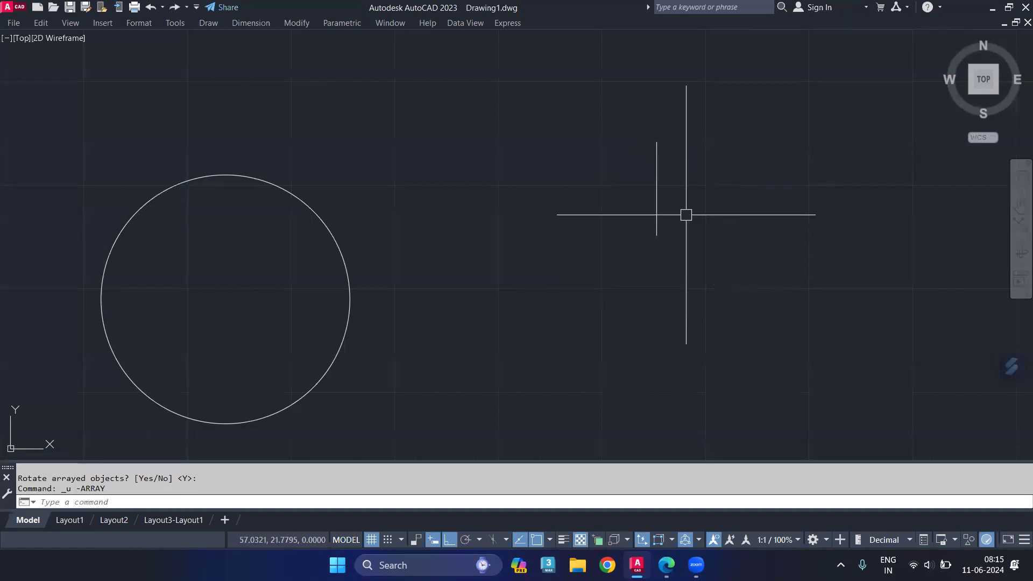
Polar-array the vertical line into 36 items over a 180° fill angle, centred at its lower end.
{"action": "type", "text": "-a"}
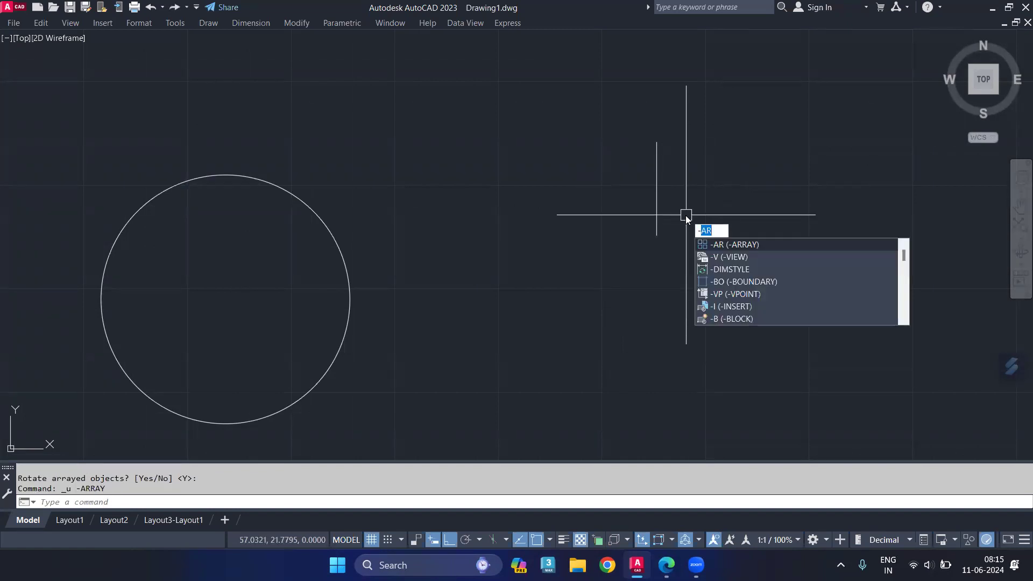
{"action": "type", "text": "r"}
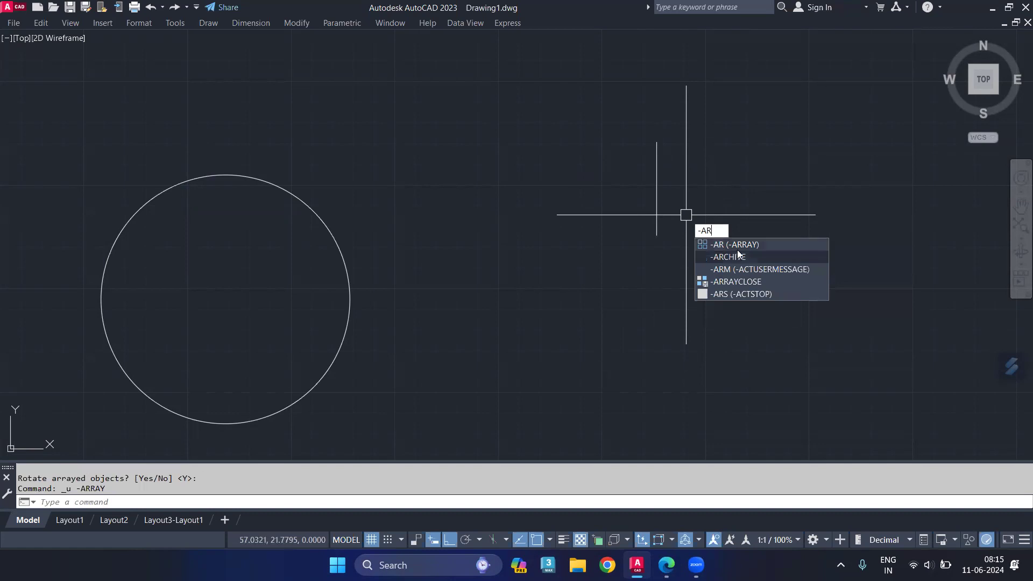
{"action": "left_click", "coordinate": [737, 249]}
{"action": "left_click", "coordinate": [656, 228]}
{"action": "key", "text": "Return"}
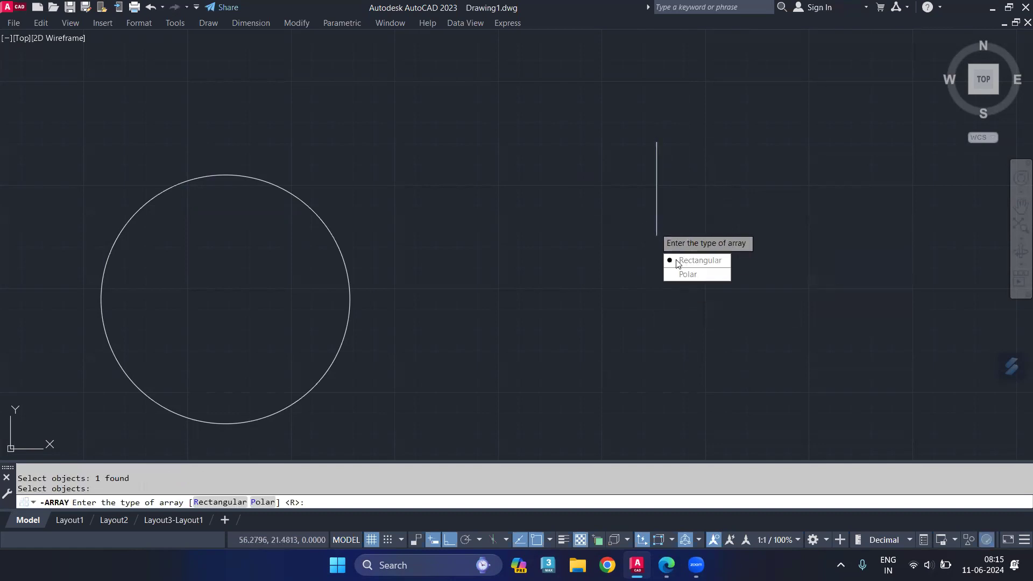
{"action": "left_click", "coordinate": [694, 275]}
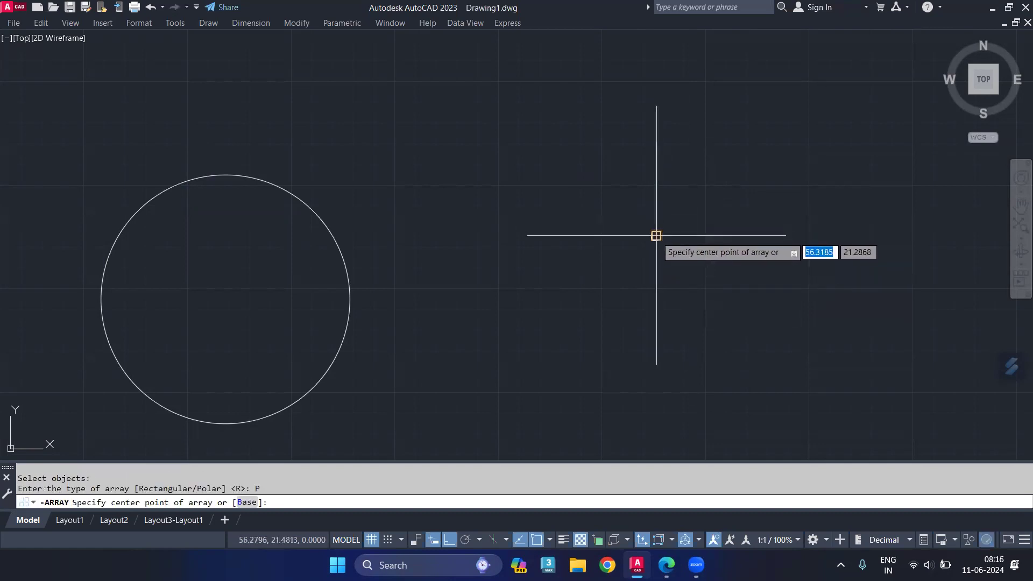
{"action": "left_click", "coordinate": [656, 235]}
{"action": "type", "text": "36"}
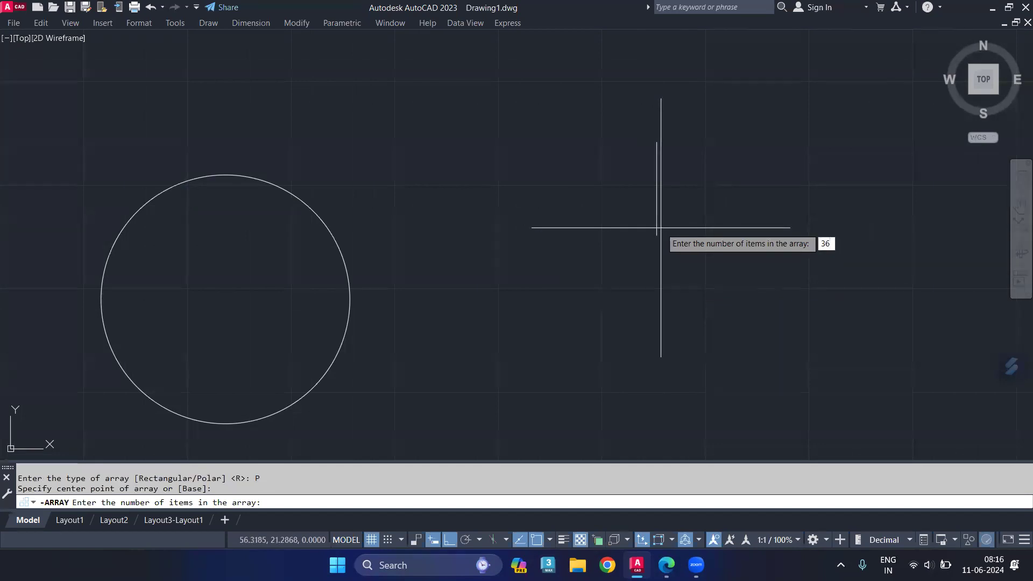
{"action": "key", "text": "Return"}
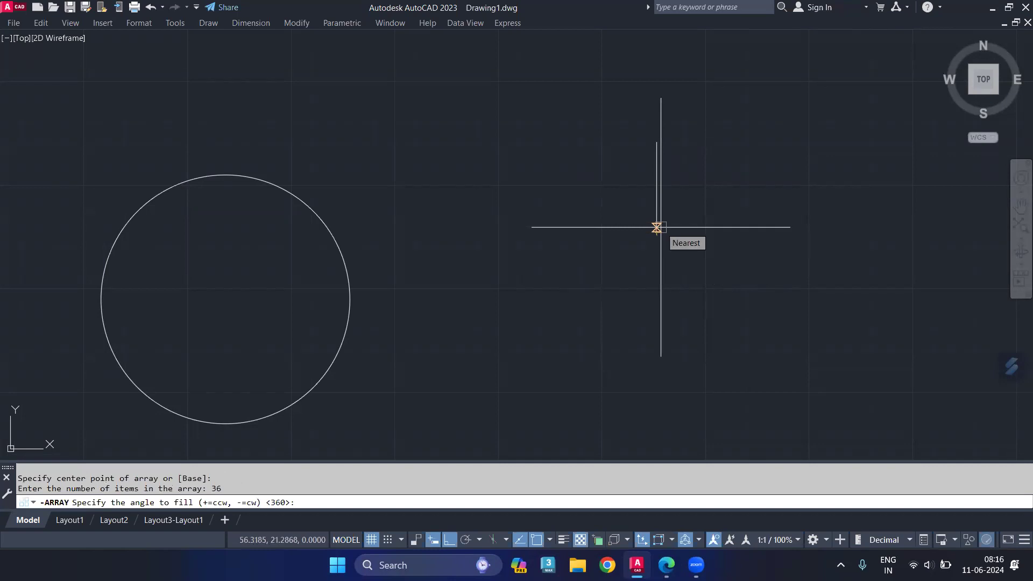
{"action": "type", "text": "180"}
{"action": "key", "text": "Return"}
{"action": "key", "text": "Return"}
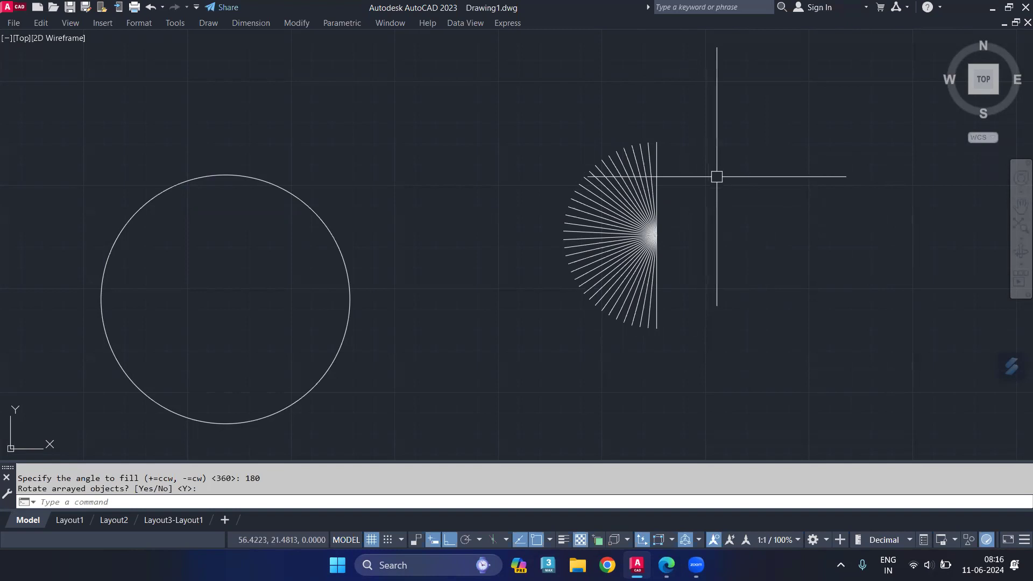
{"action": "left_click", "coordinate": [665, 563]}
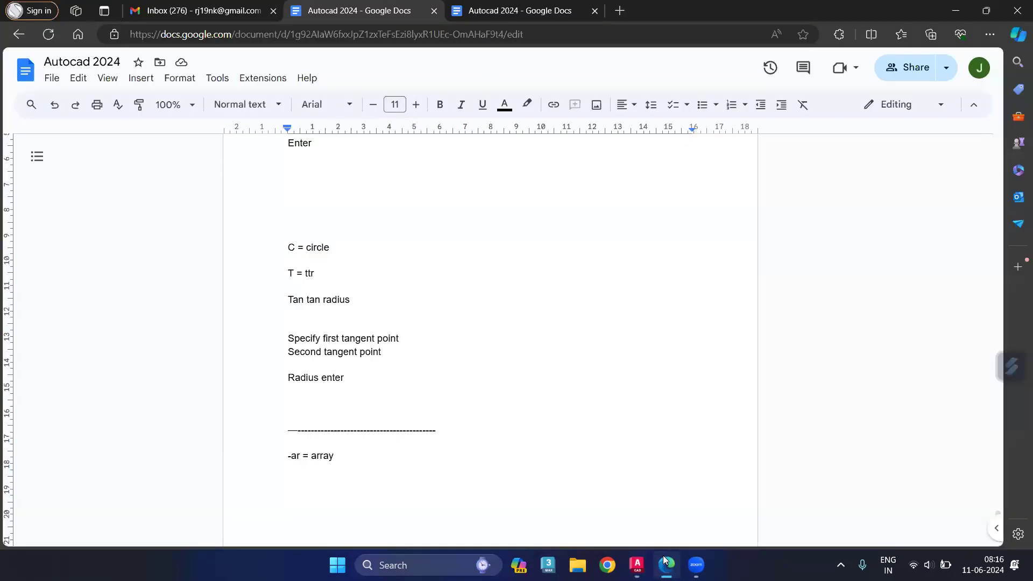
Note 'Select object' and 'Enter the array type' below '-ar = array'.
{"action": "type", "text": "Select object"}
{"action": "key", "text": "Return"}
{"action": "key", "text": "Return"}
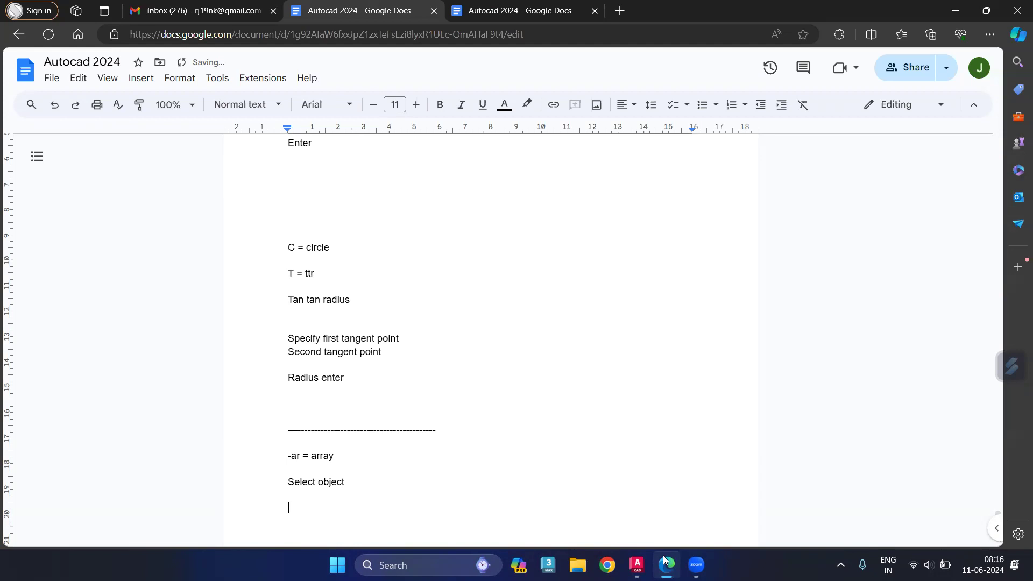
{"action": "type", "text": "enter the "}
{"action": "type", "text": "array type"}
{"action": "key", "text": "Return"}
Add the array type options 'Rectangle', 'Polar' and 'P = polar'.
{"action": "type", "text": "recteng"}
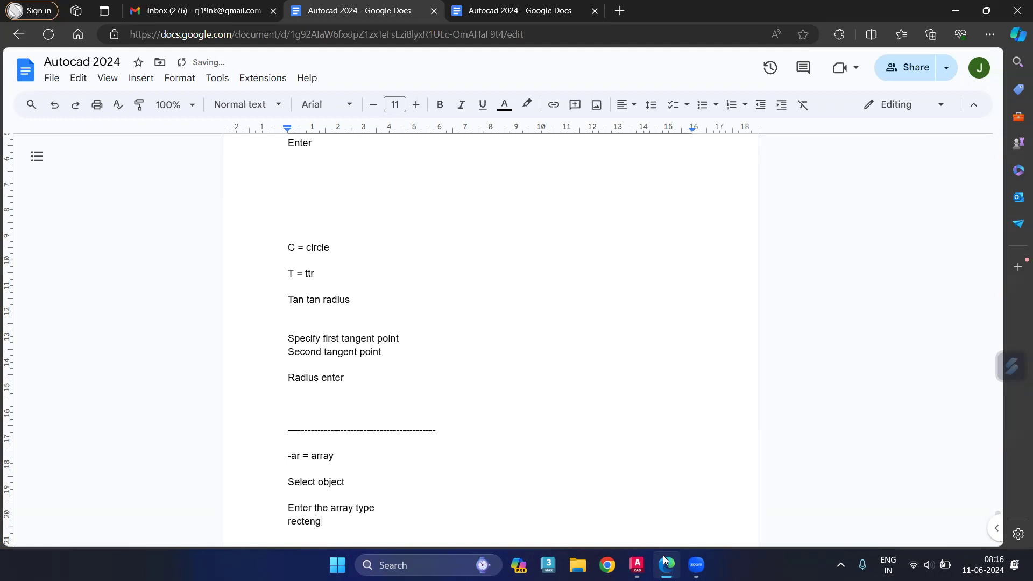
{"action": "type", "text": "le"}
{"action": "key", "text": "Return"}
{"action": "type", "text": "Polar"}
{"action": "key", "text": "Return"}
{"action": "key", "text": "Return"}
{"action": "key", "text": "Return"}
{"action": "type", "text": "P "}
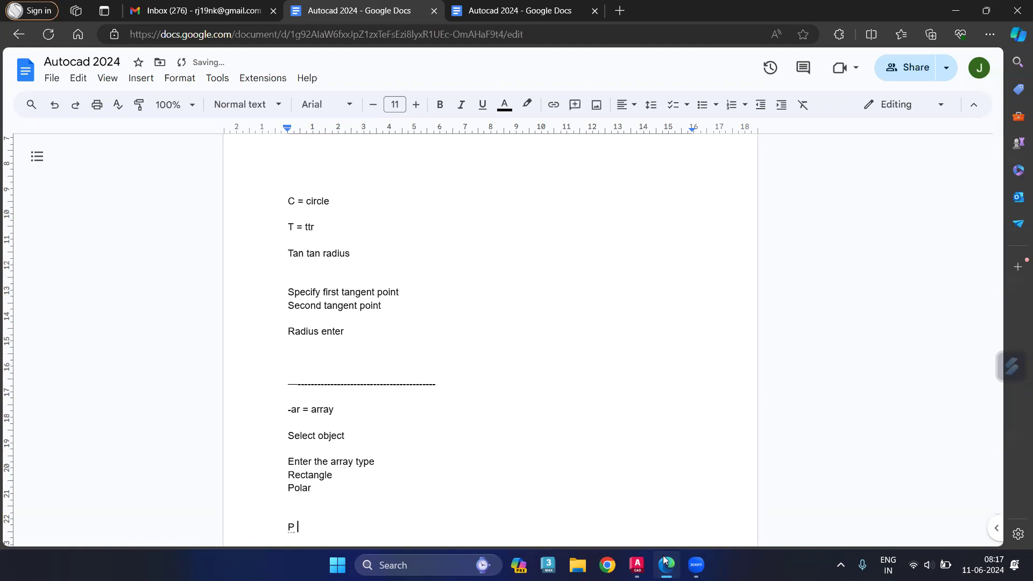
{"action": "type", "text": "= polar"}
{"action": "key", "text": "Return"}
{"action": "key", "text": "Return"}
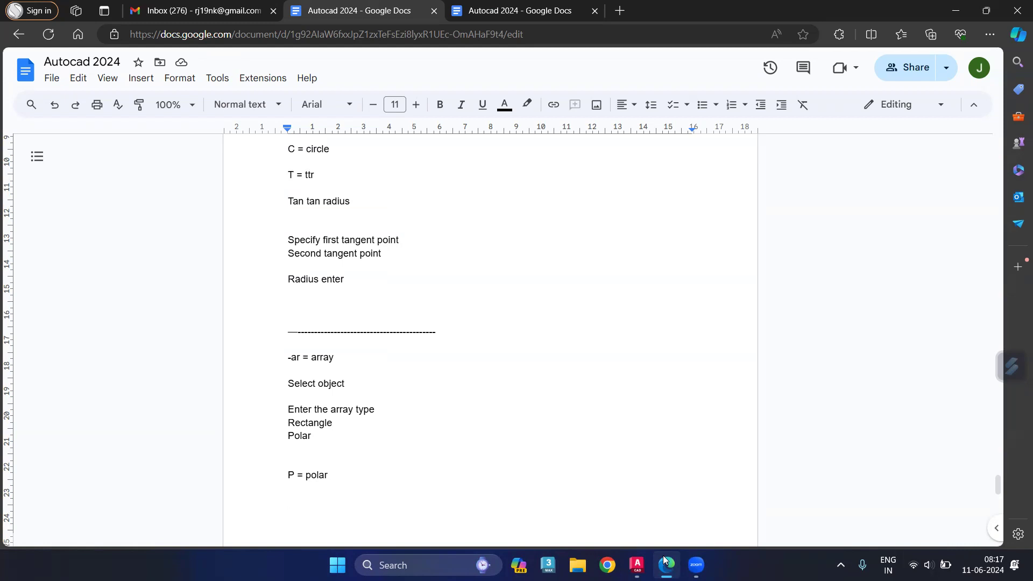
Add a 'Center point' line to the notes.
{"action": "type", "text": "ne"}
{"action": "key", "text": "BackSpace"}
{"action": "key", "text": "BackSpace"}
{"action": "type", "text": "cmn"}
{"action": "key", "text": "BackSpace"}
{"action": "key", "text": "BackSpace"}
{"action": "type", "text": "ceer point"}
{"action": "key", "text": "Return"}
{"action": "key", "text": "Return"}
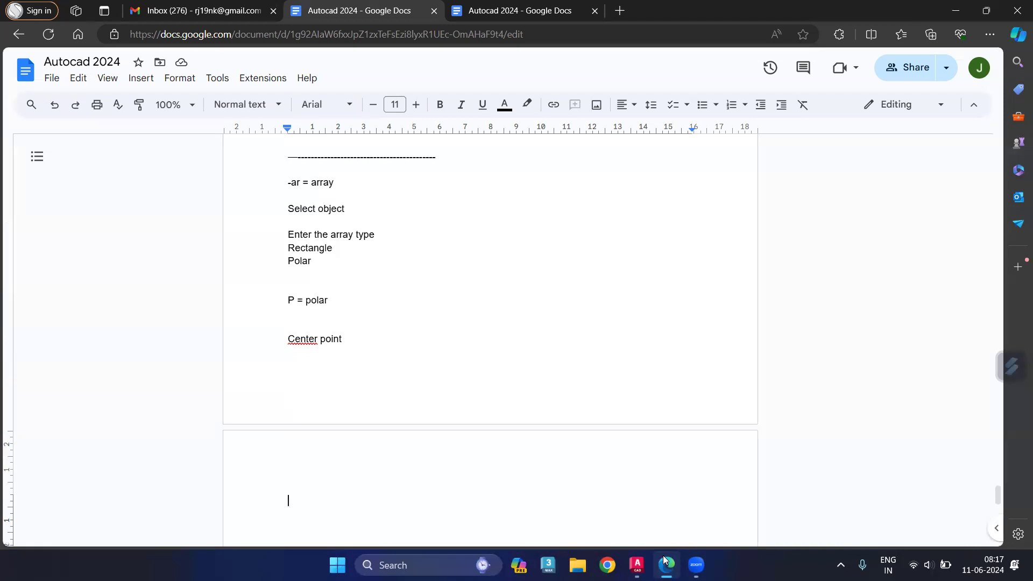
Note 'Enter the number of item =' and 'Fill angle = 360' on the new page.
{"action": "type", "text": "Nerter"}
{"action": "key", "text": "BackSpace"}
{"action": "key", "text": "BackSpace"}
{"action": "key", "text": "BackSpace"}
{"action": "key", "text": "BackSpace"}
{"action": "key", "text": "BackSpace"}
{"action": "key", "text": "BackSpace"}
{"action": "type", "text": "Enter the numb"}
{"action": "key", "text": "BackSpace"}
{"action": "key", "text": "BackSpace"}
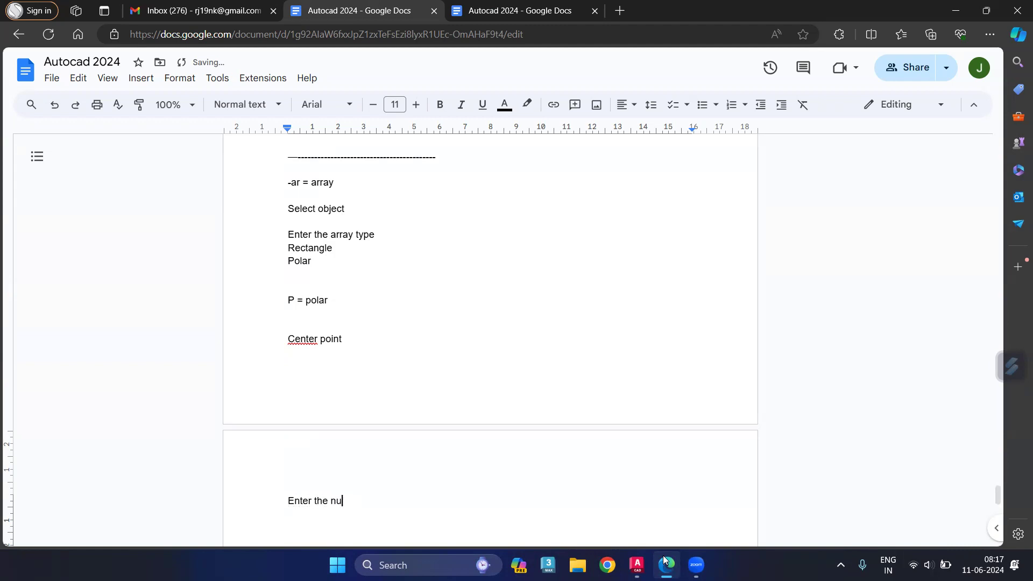
{"action": "type", "text": "mber of "}
{"action": "type", "text": "item ="}
{"action": "key", "text": "Return"}
{"action": "key", "text": "Return"}
{"action": "type", "text": "Fill angle = "}
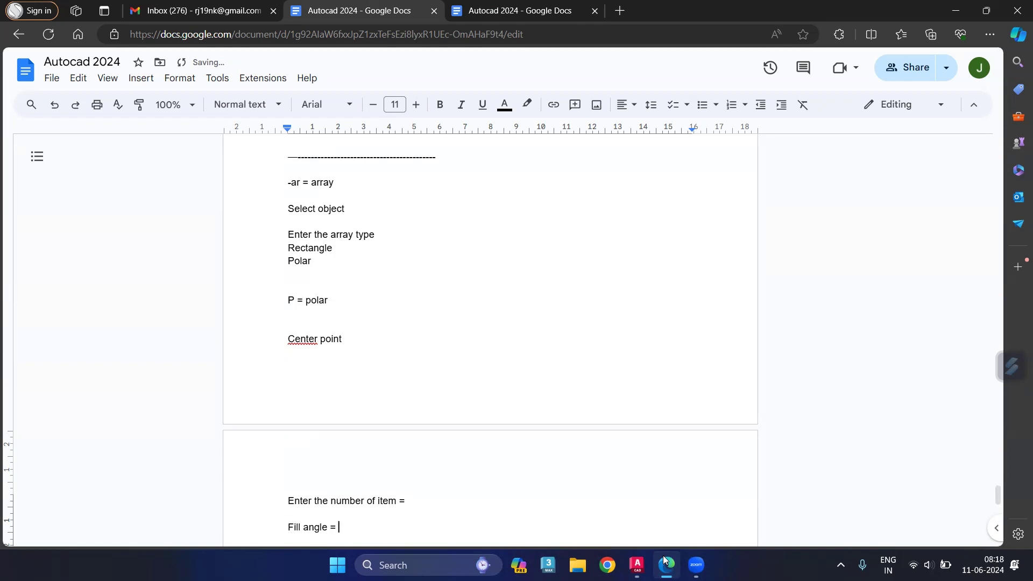
{"action": "type", "text": "360"}
{"action": "key", "text": "Return"}
{"action": "key", "text": "Return"}
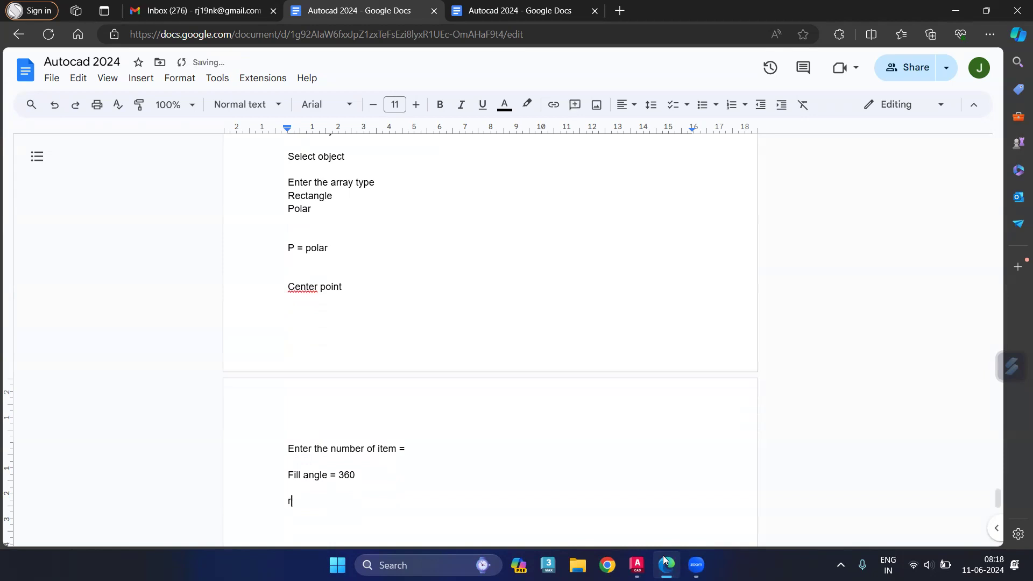
Add 'Rotated arrayed object = yes ( yes/no)' and 'Enter' lines.
{"action": "type", "text": "rotated"}
{"action": "type", "text": "arrra"}
{"action": "key", "text": "BackSpace"}
{"action": "type", "text": "ed"}
{"action": "key", "text": "BackSpace"}
{"action": "key", "text": "BackSpace"}
{"action": "key", "text": "BackSpace"}
{"action": "key", "text": "BackSpace"}
{"action": "type", "text": "ayed object = yes"}
{"action": "type", "text": "( "}
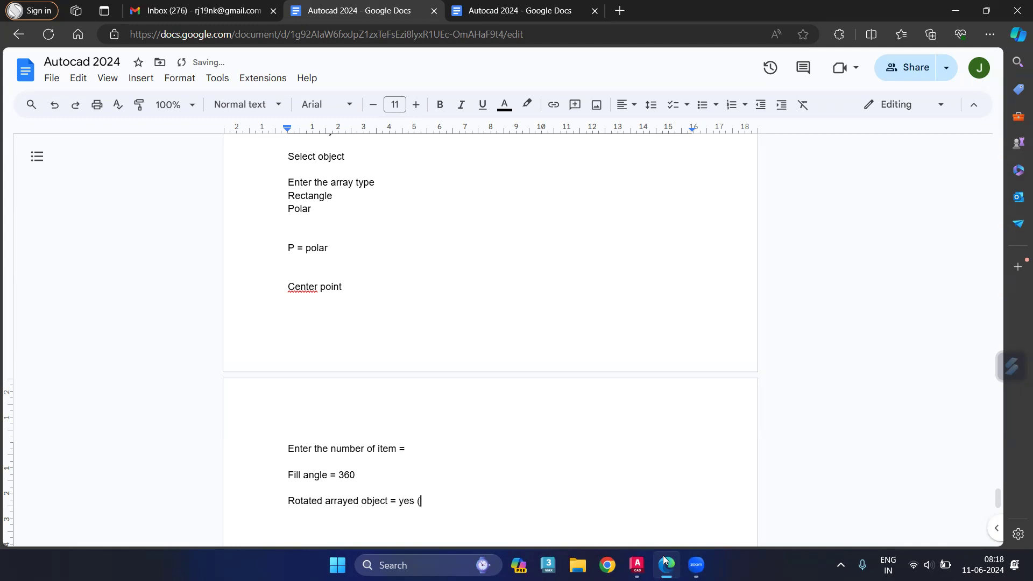
{"action": "type", "text": "yes"}
{"action": "type", "text": "/no)"}
{"action": "key", "text": "Return"}
{"action": "key", "text": "Return"}
{"action": "type", "text": "Enter"}
{"action": "key", "text": "Return"}
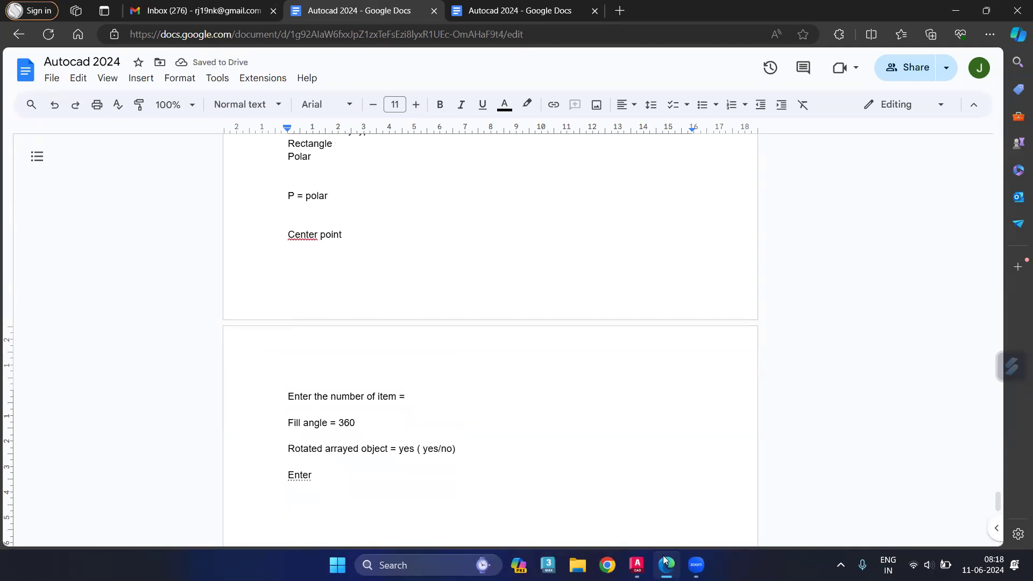
{"action": "mouse_move", "coordinate": [696, 565]}
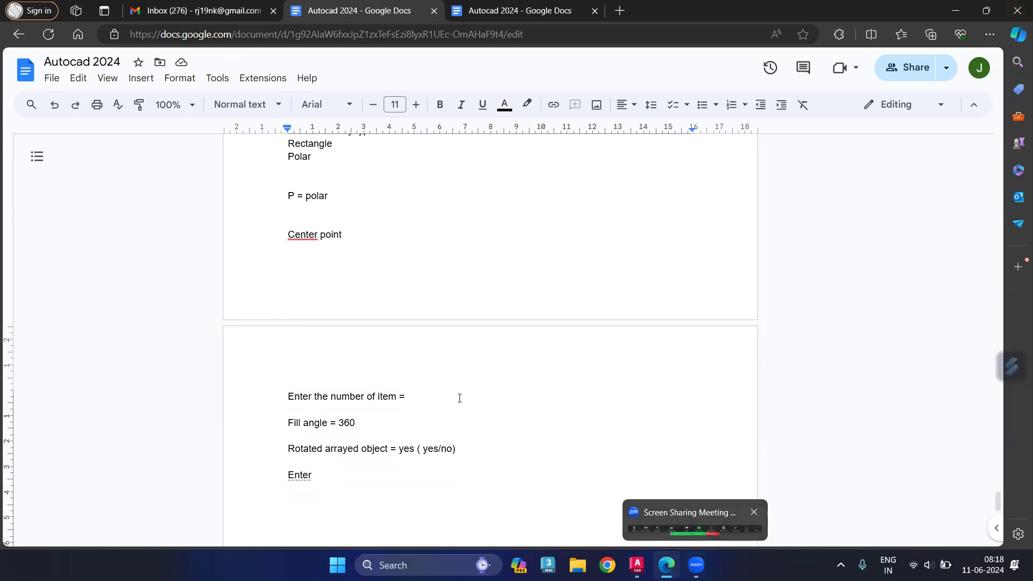
{"action": "scroll", "coordinate": [430, 407], "scroll_direction": "up", "scroll_amount": 1}
{"action": "scroll", "coordinate": [401, 415], "scroll_direction": "up", "scroll_amount": 5}
{"action": "scroll", "coordinate": [401, 415], "scroll_direction": "up", "scroll_amount": 6}
{"action": "scroll", "coordinate": [401, 414], "scroll_direction": "up", "scroll_amount": 2}
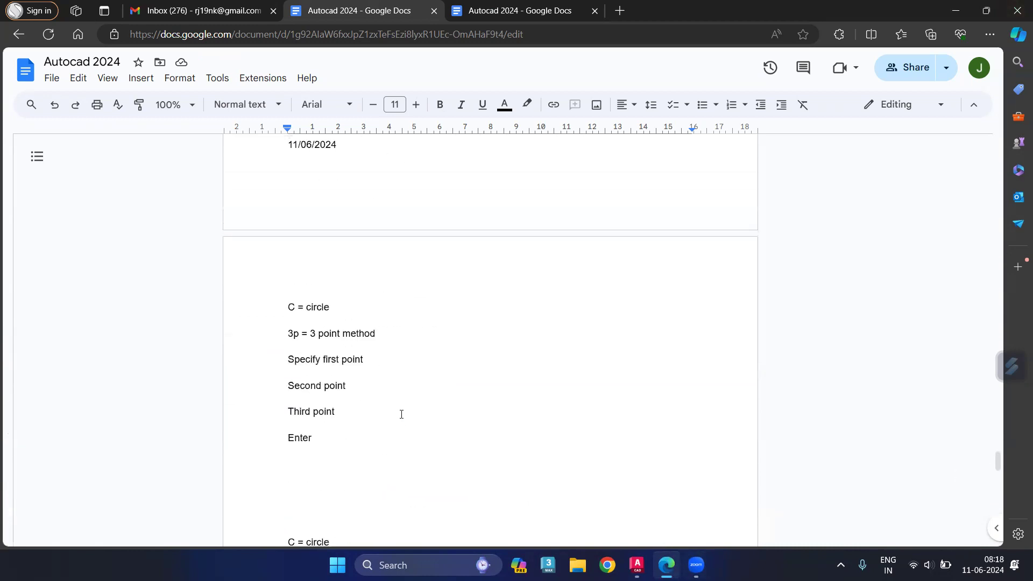
{"action": "scroll", "coordinate": [402, 374], "scroll_direction": "up", "scroll_amount": 4}
{"action": "scroll", "coordinate": [401, 374], "scroll_direction": "down", "scroll_amount": 8}
{"action": "scroll", "coordinate": [402, 375], "scroll_direction": "down", "scroll_amount": 5}
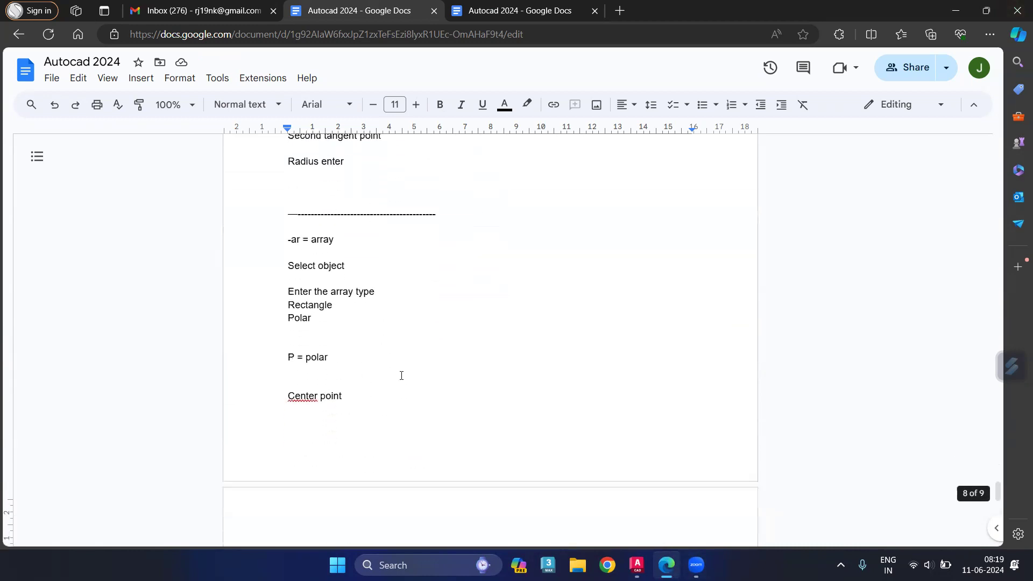
{"action": "scroll", "coordinate": [401, 375], "scroll_direction": "down", "scroll_amount": 2}
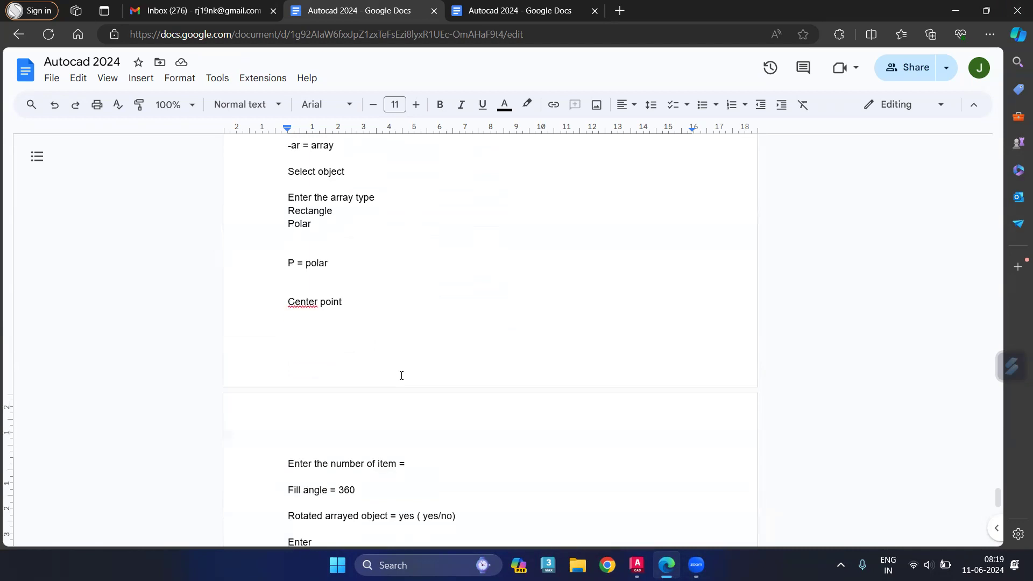